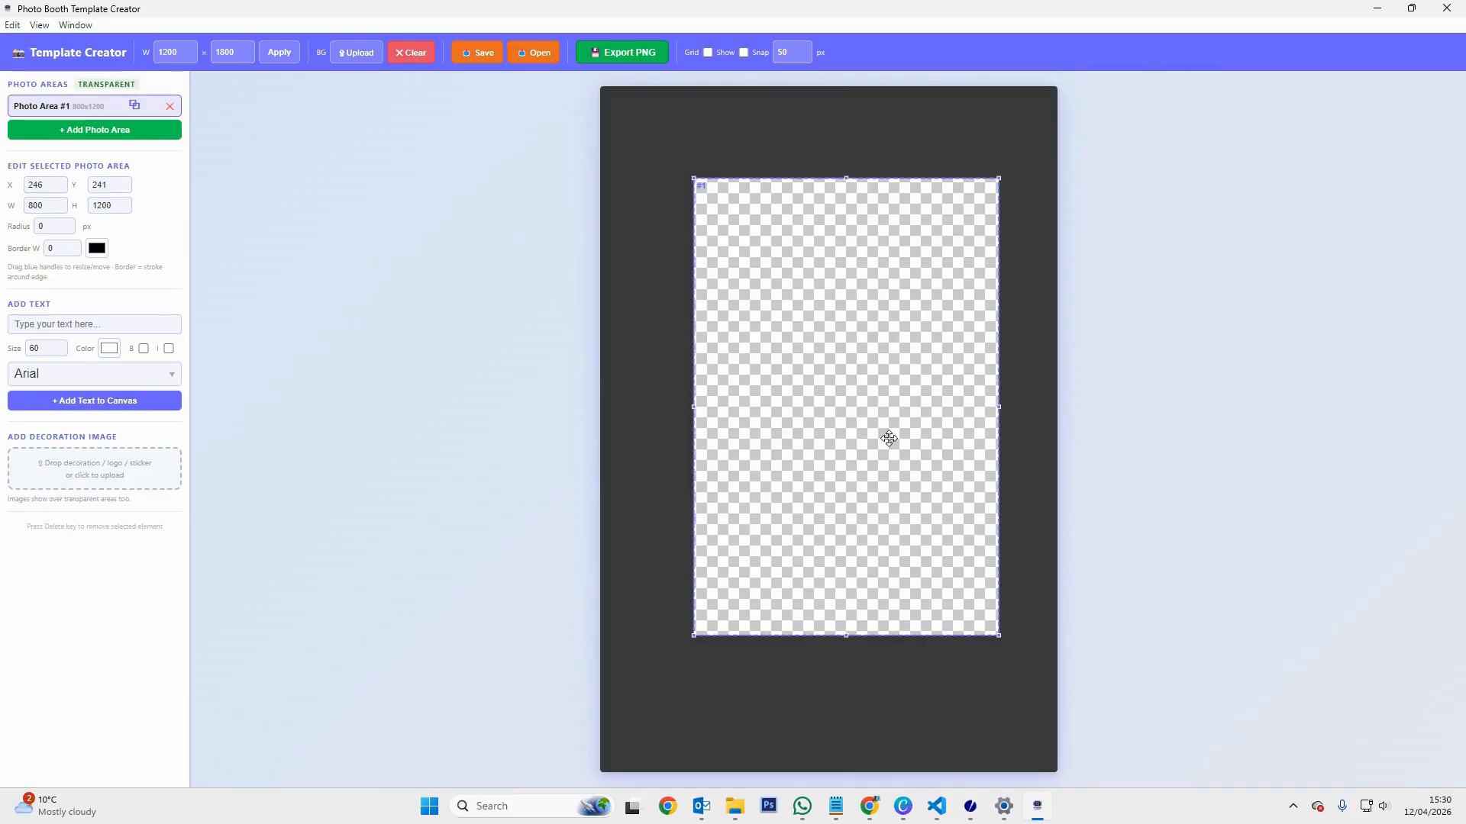
Enlarge the photo area to about 836 × 1336 and reposition it to about X 171, Y 183 on the canvas
drag(881, 404, 878, 464)
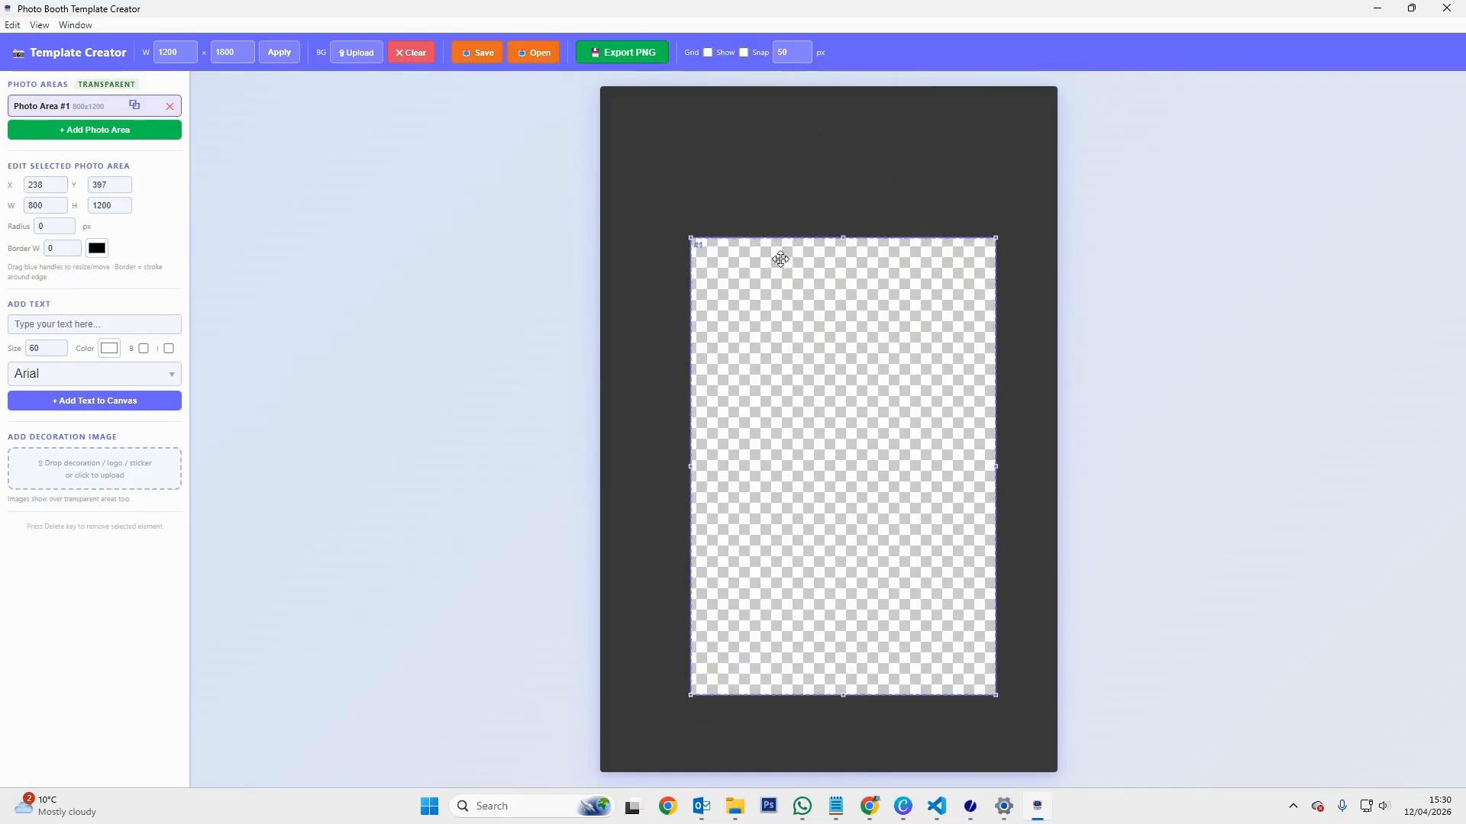
drag(830, 393, 809, 305)
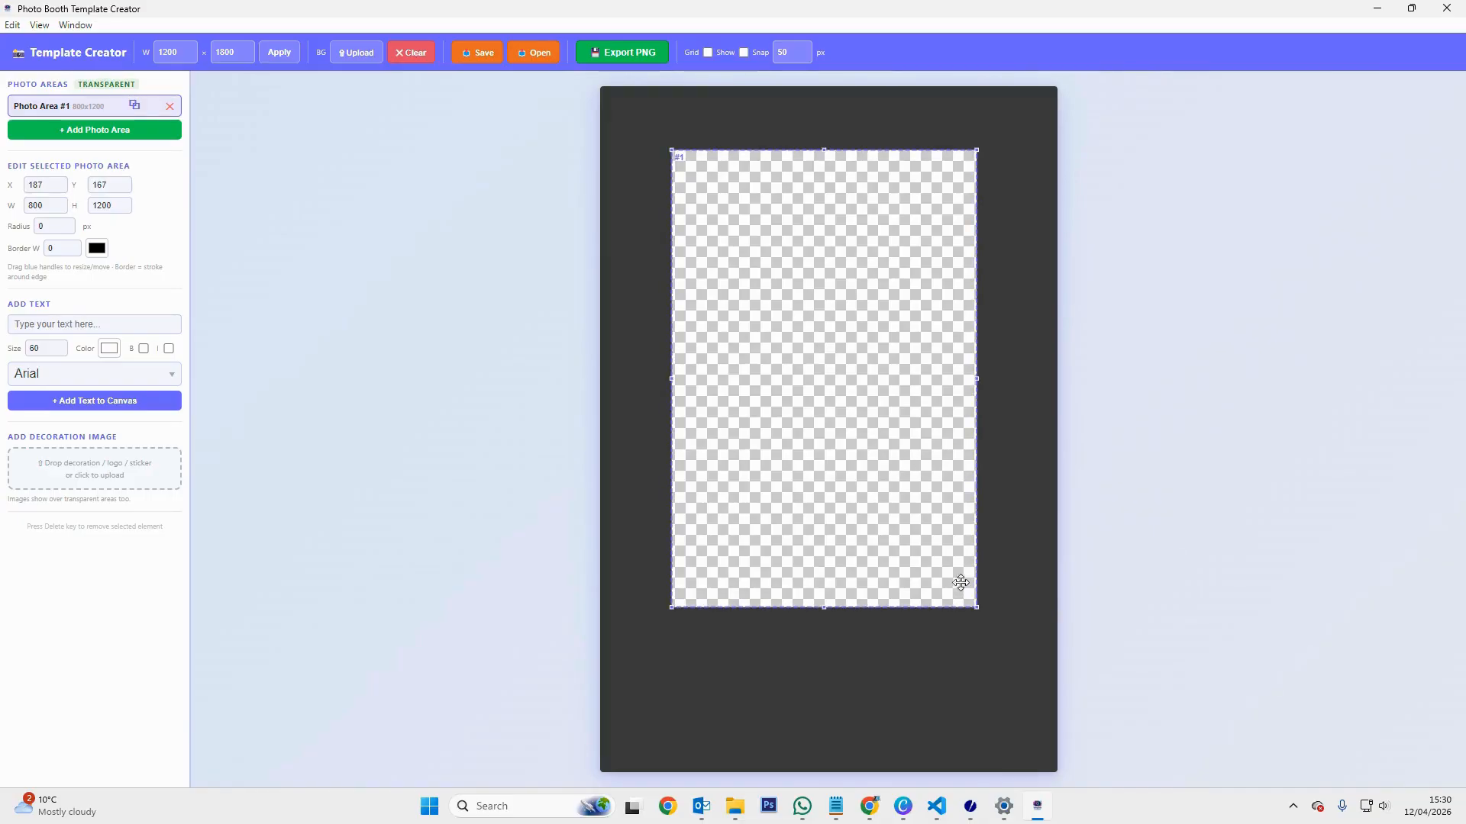
mouse_move(976, 604)
mouse_down()
mouse_move(860, 428)
mouse_move(883, 481)
mouse_move(1005, 380)
mouse_move(1000, 589)
mouse_move(1000, 488)
mouse_move(987, 476)
mouse_move(990, 659)
mouse_move(950, 611)
mouse_up()
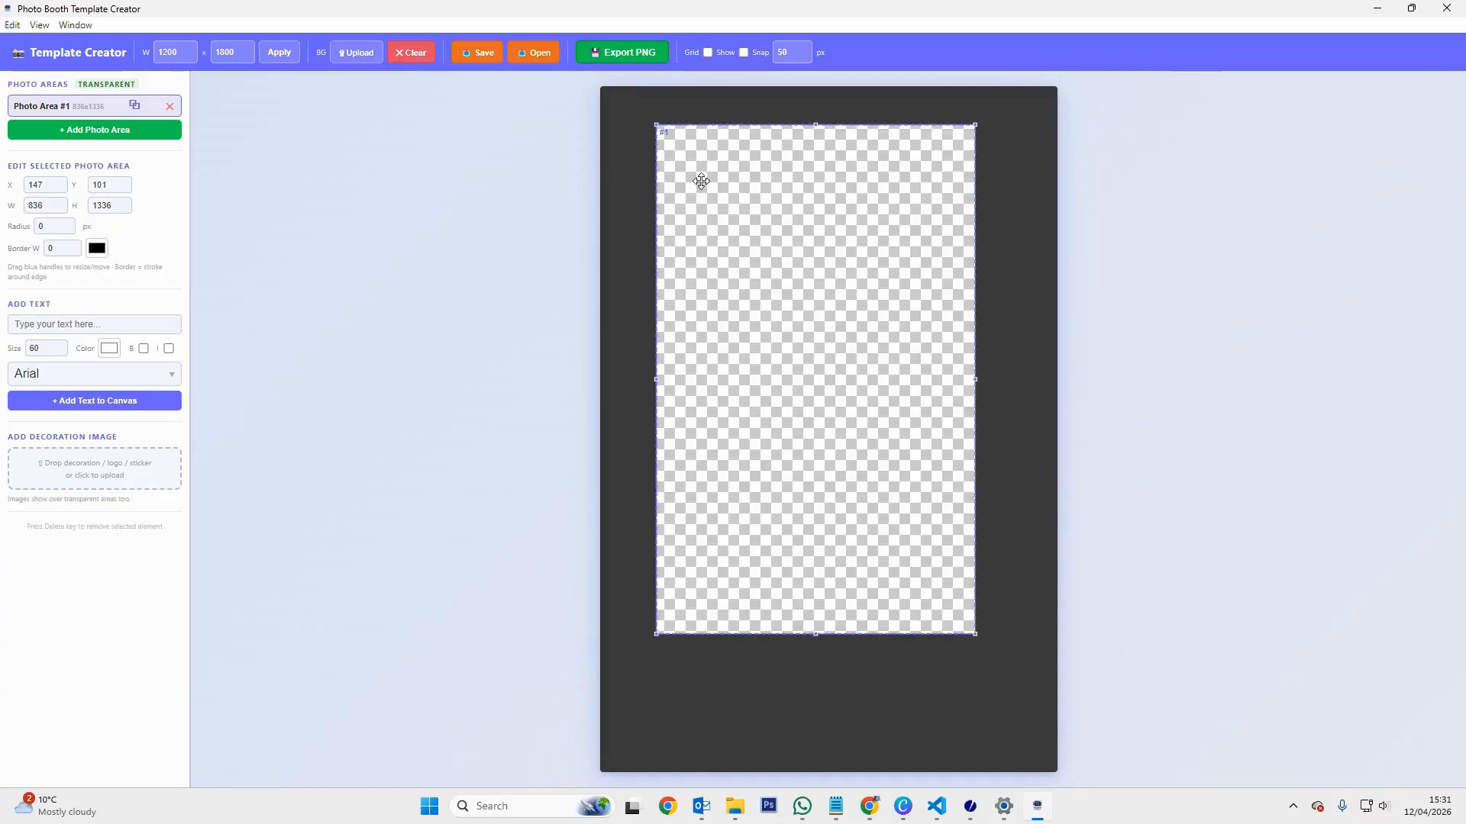
drag(801, 236, 812, 268)
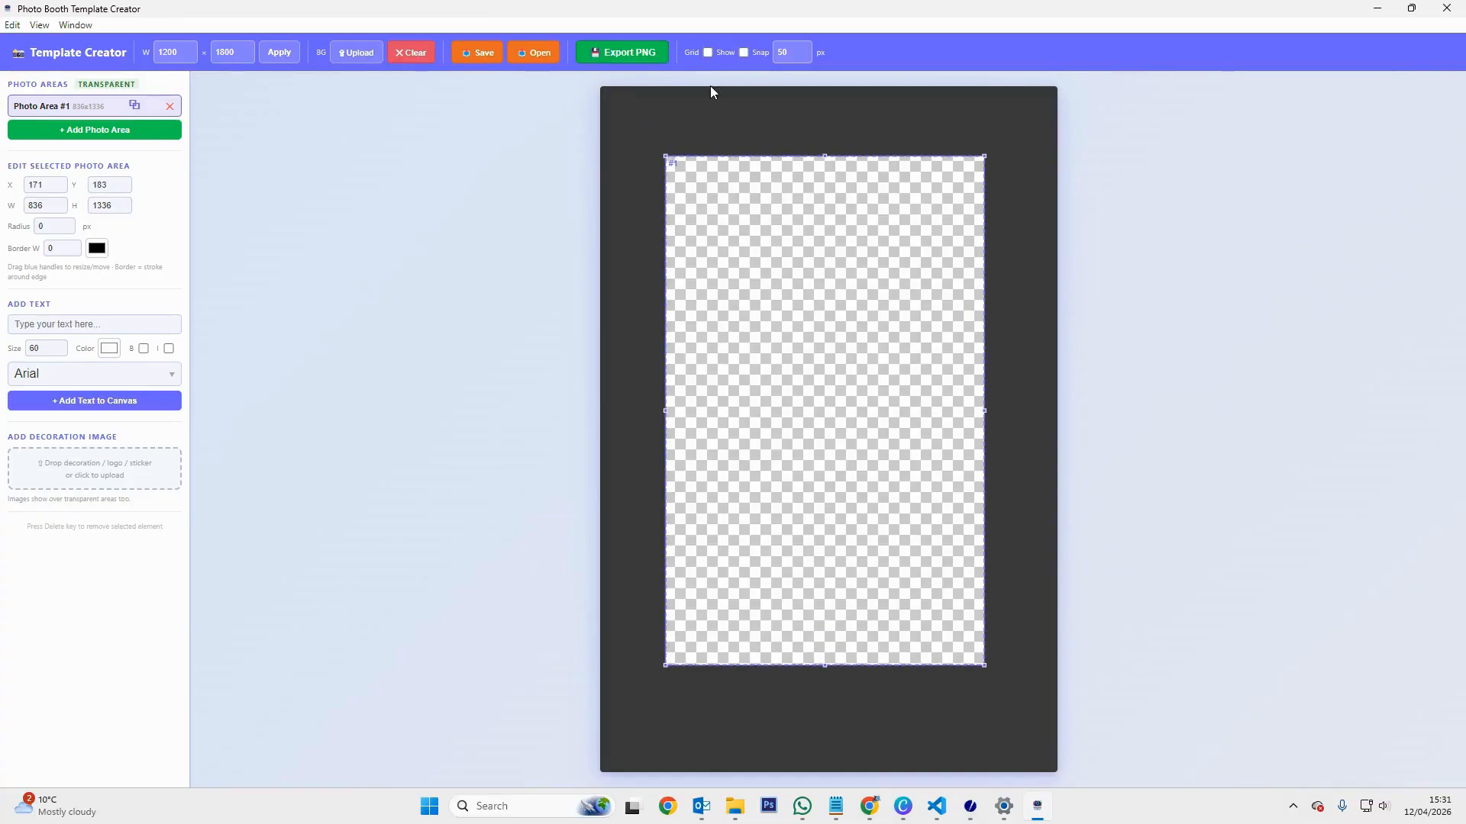
Show the grid, enable snapping and move the photo area near the canvas's upper-left corner at X 50, Y 50
click(707, 53)
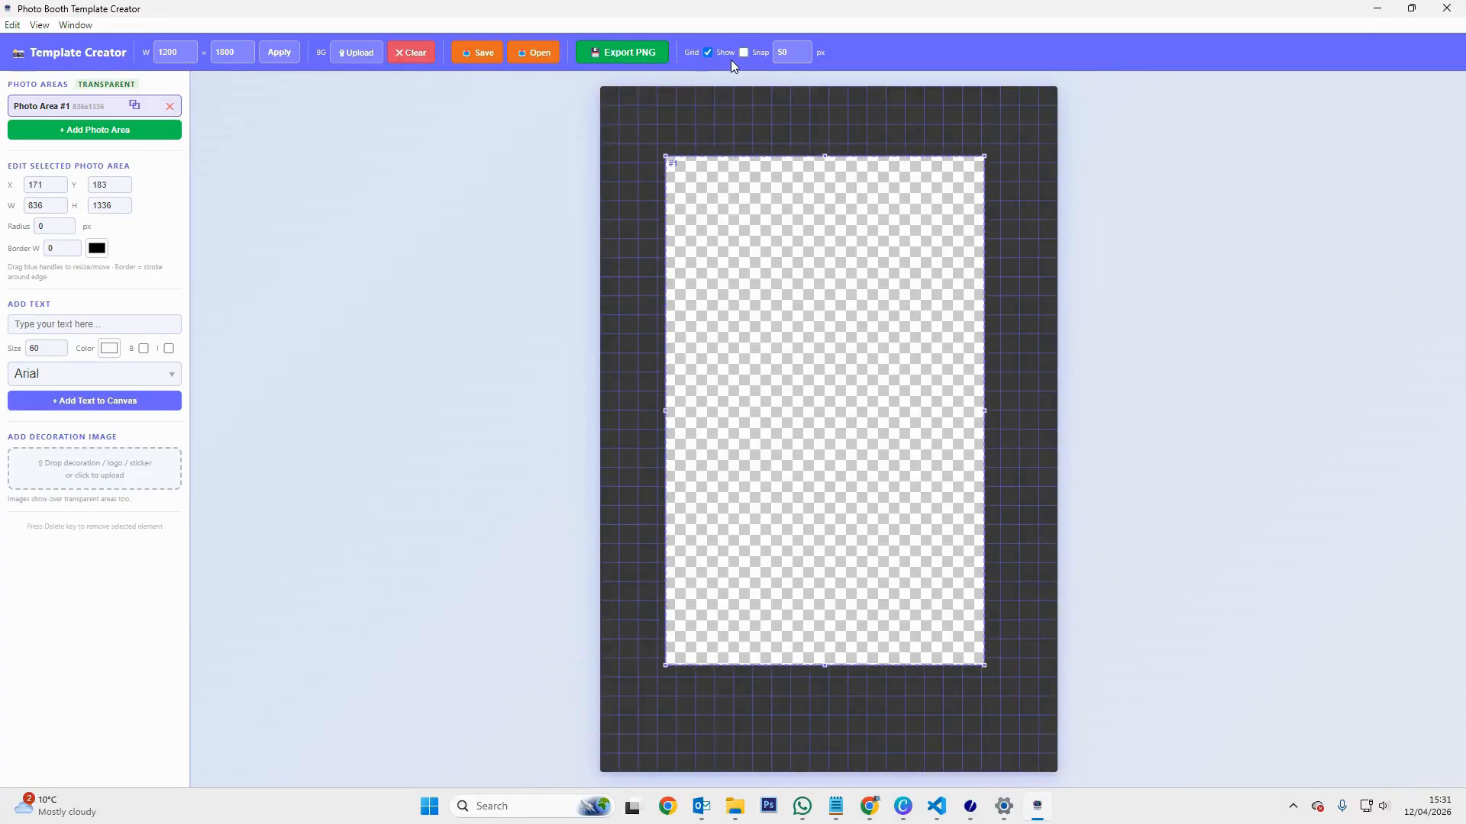
click(742, 54)
mouse_move(777, 254)
mouse_down()
mouse_move(739, 216)
mouse_move(749, 278)
mouse_move(753, 252)
mouse_move(782, 252)
mouse_up()
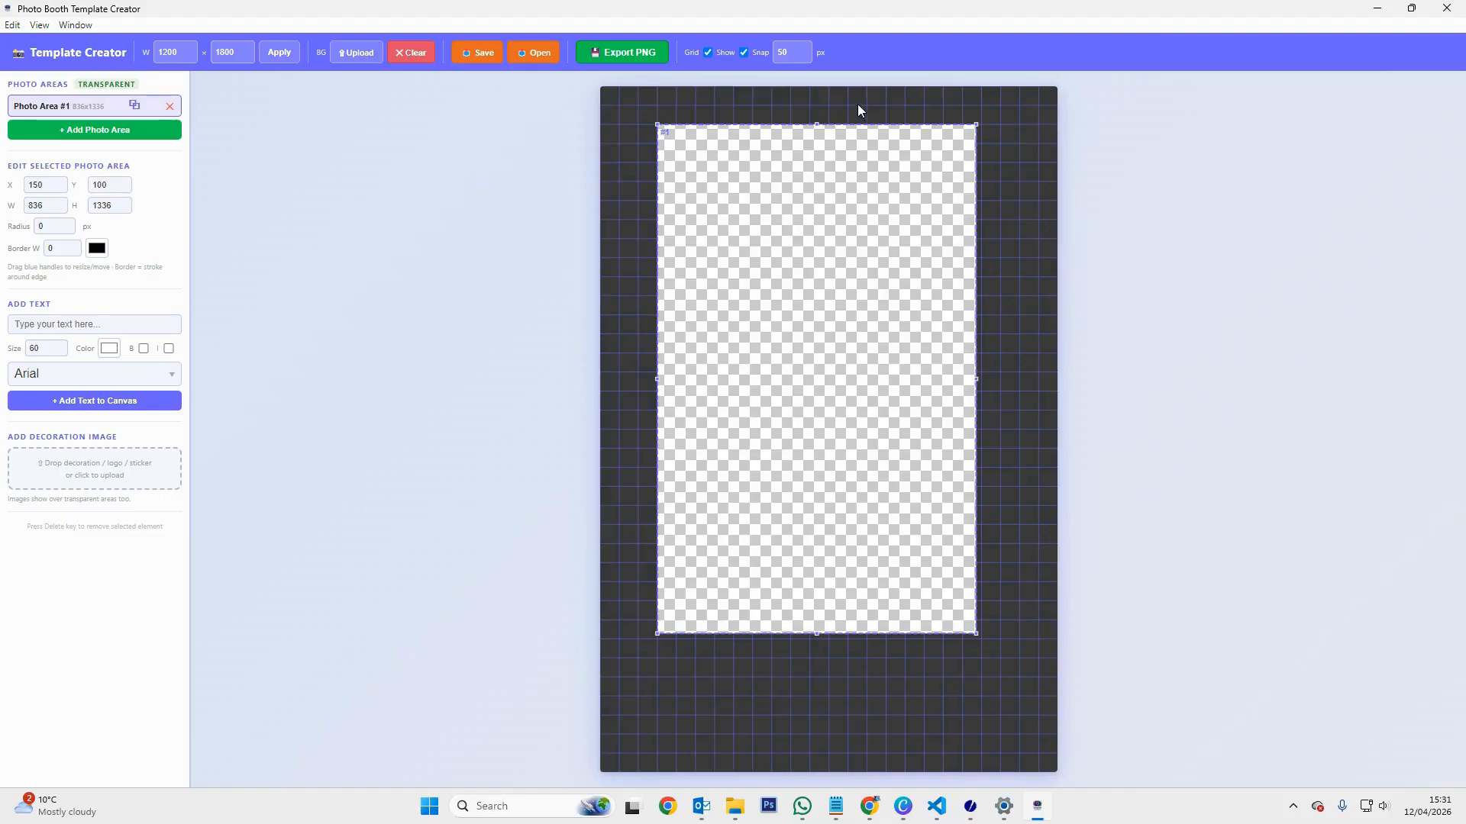
drag(798, 193, 721, 168)
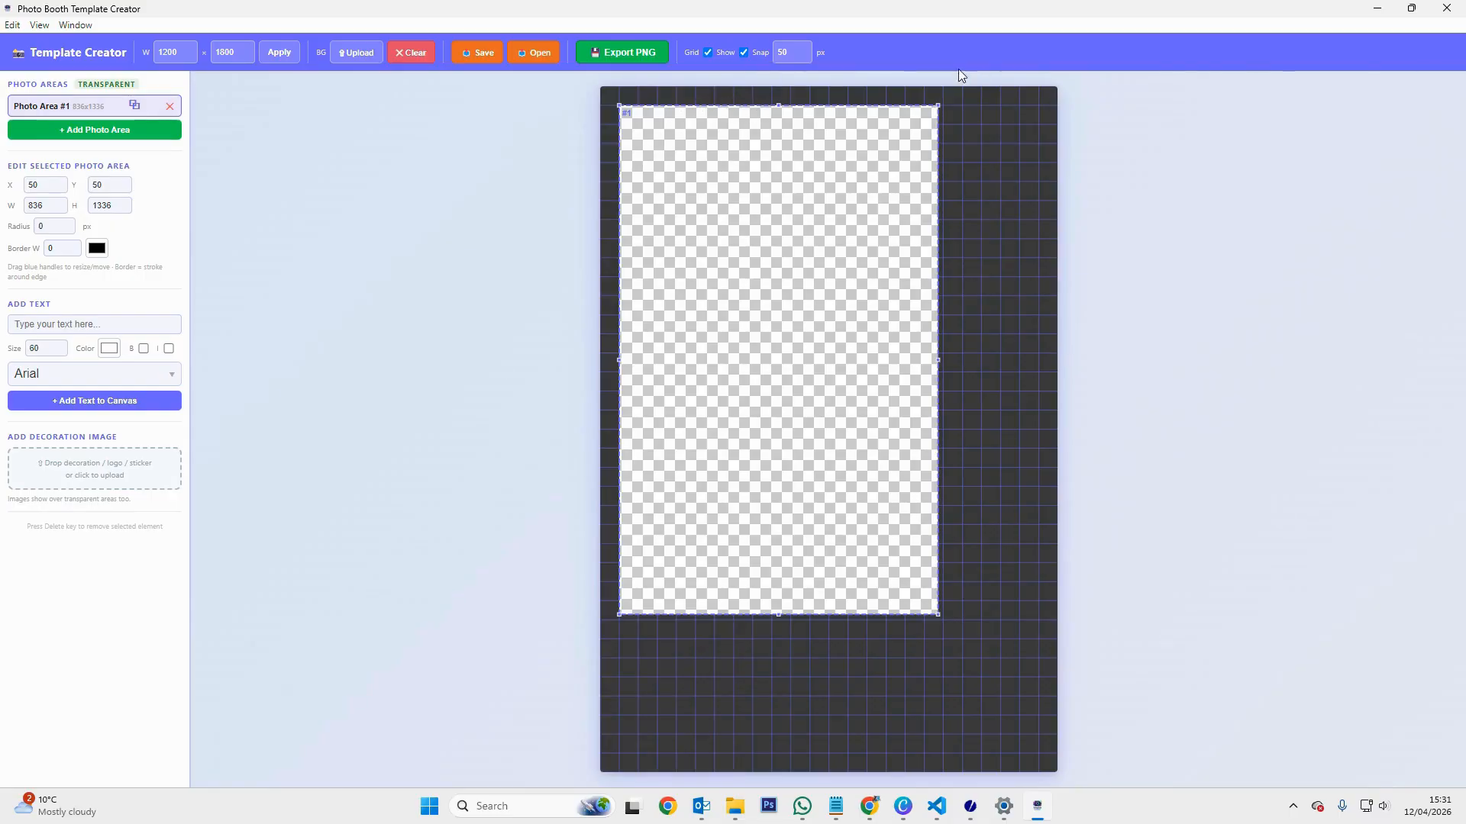
Set the grid spacing to 10 px and move the photo area to X 30, Y 40
click(803, 55)
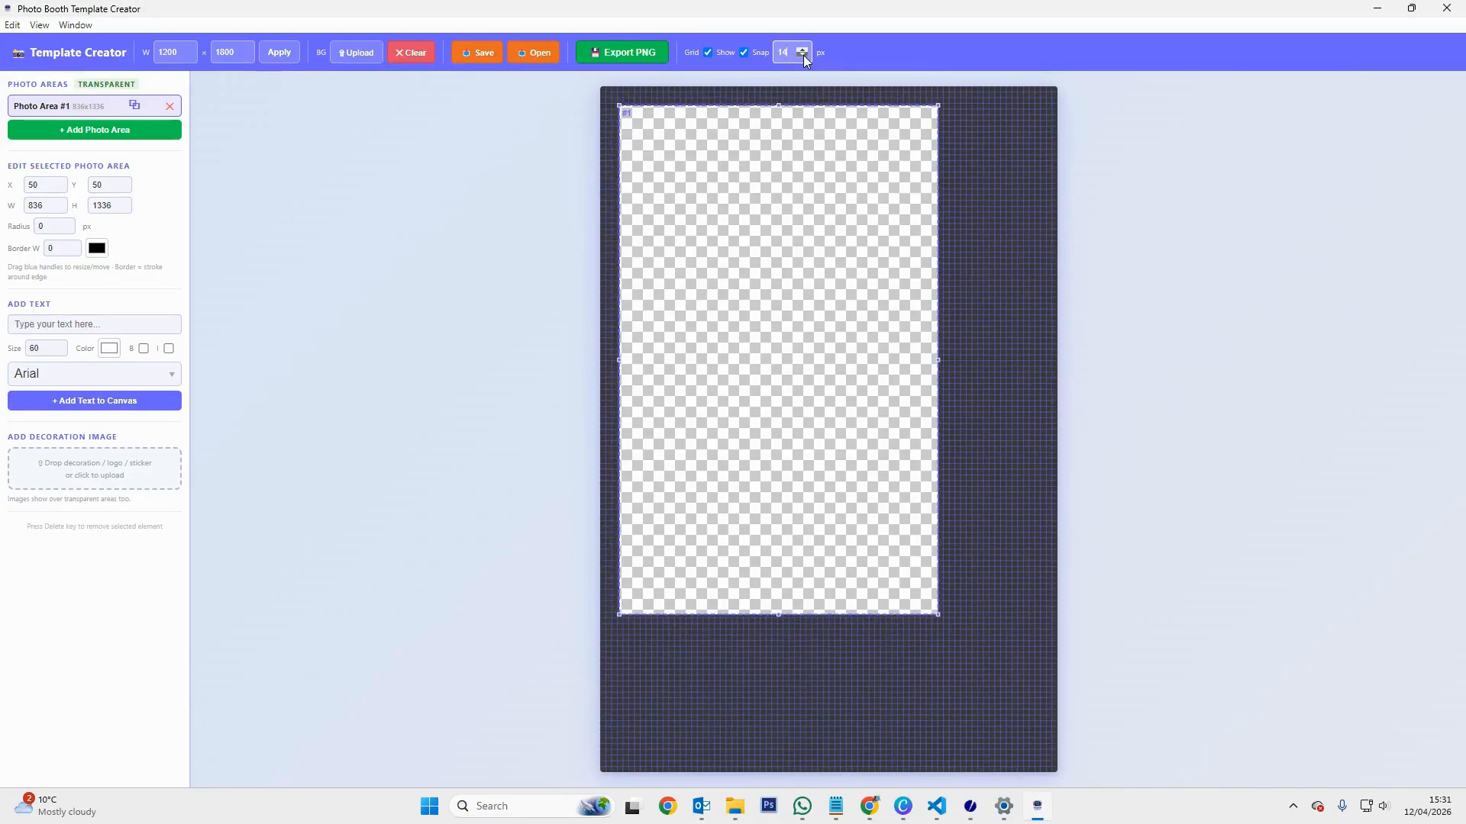
click(803, 55)
click(803, 55)
click(803, 57)
click(804, 56)
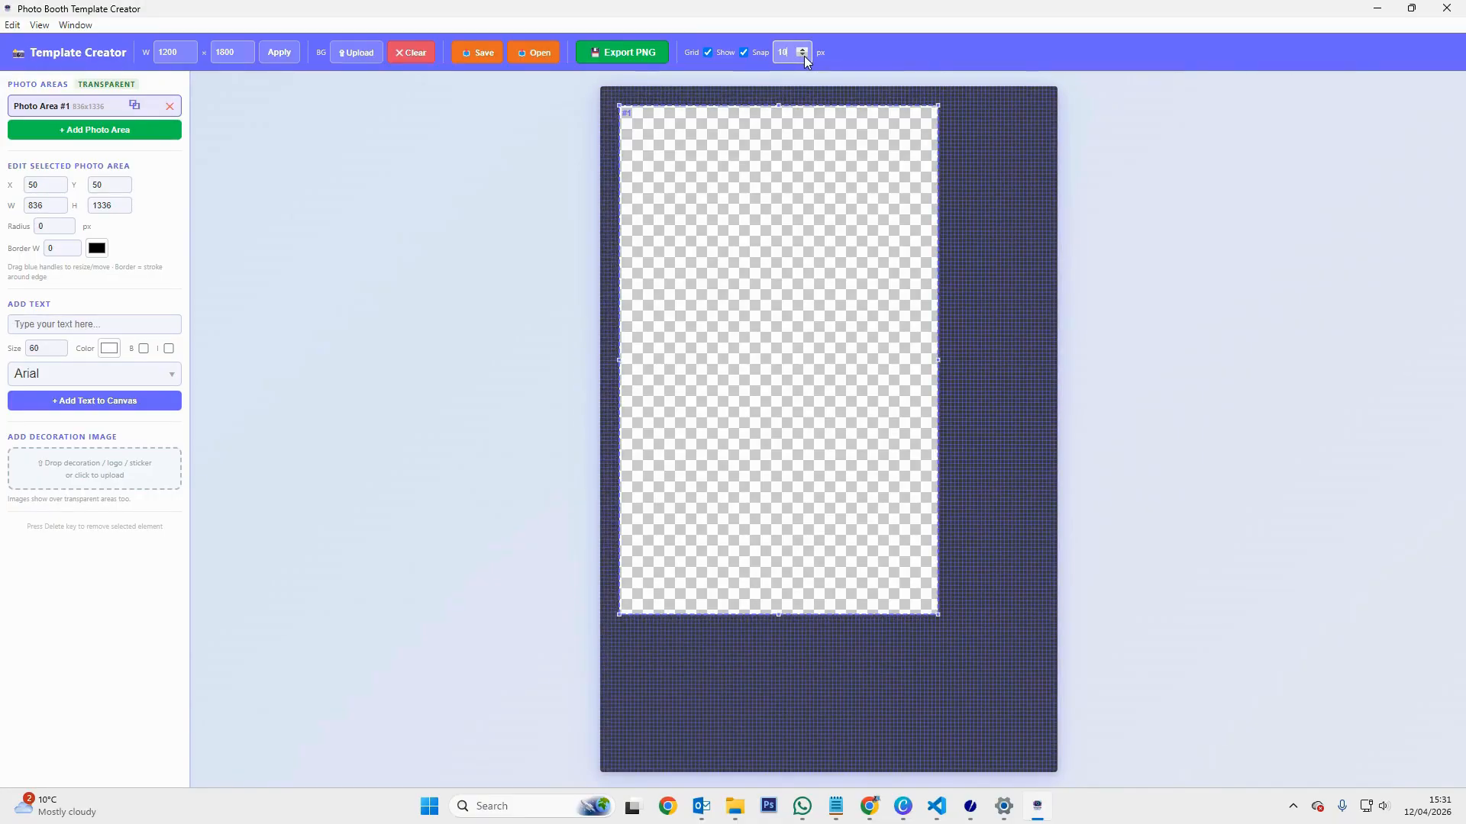
drag(795, 186, 786, 184)
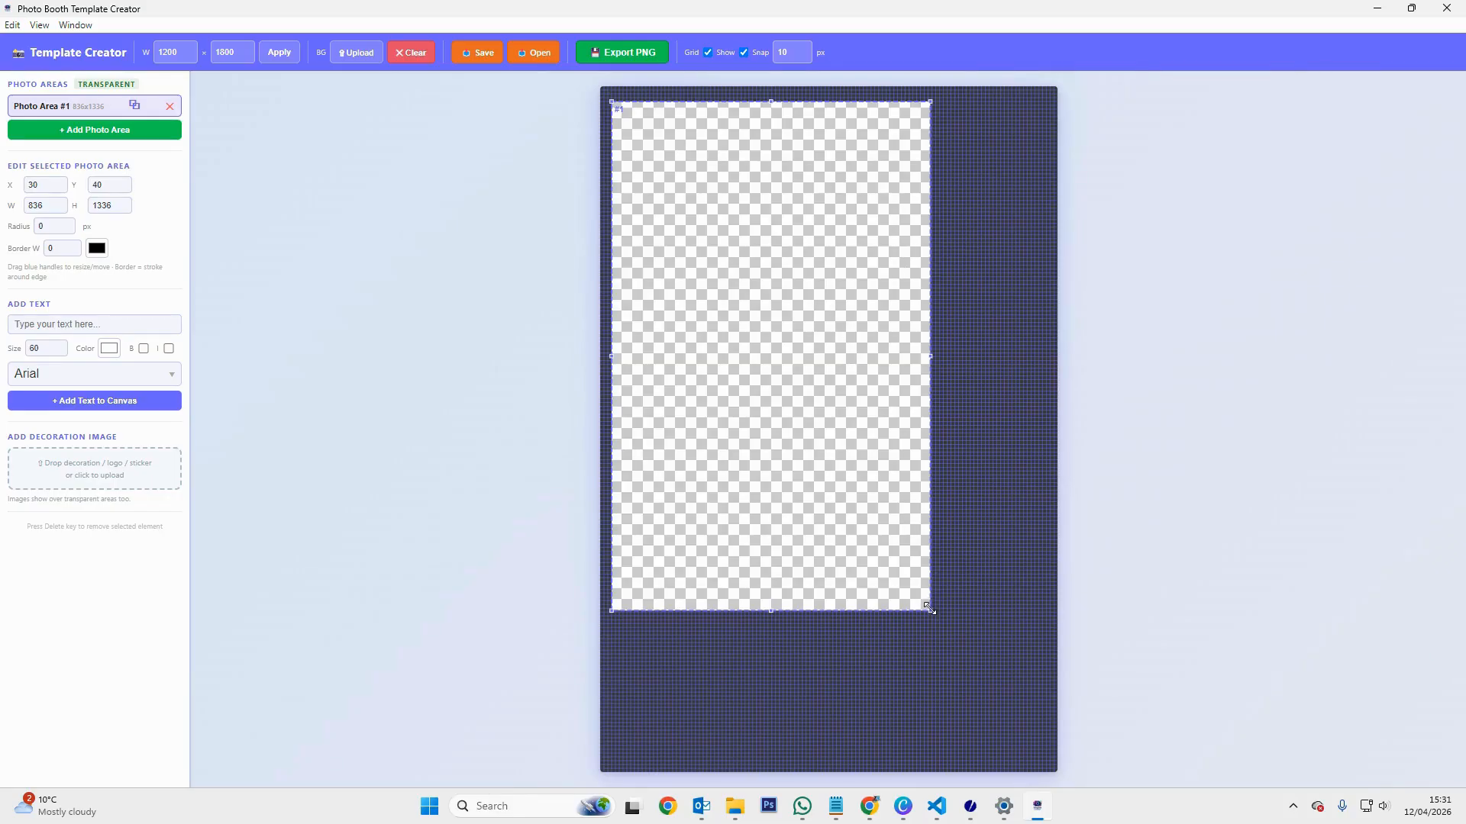
Shrink the photo area to 520 × 750 and place it at X 40, Y 50
drag(931, 601, 806, 372)
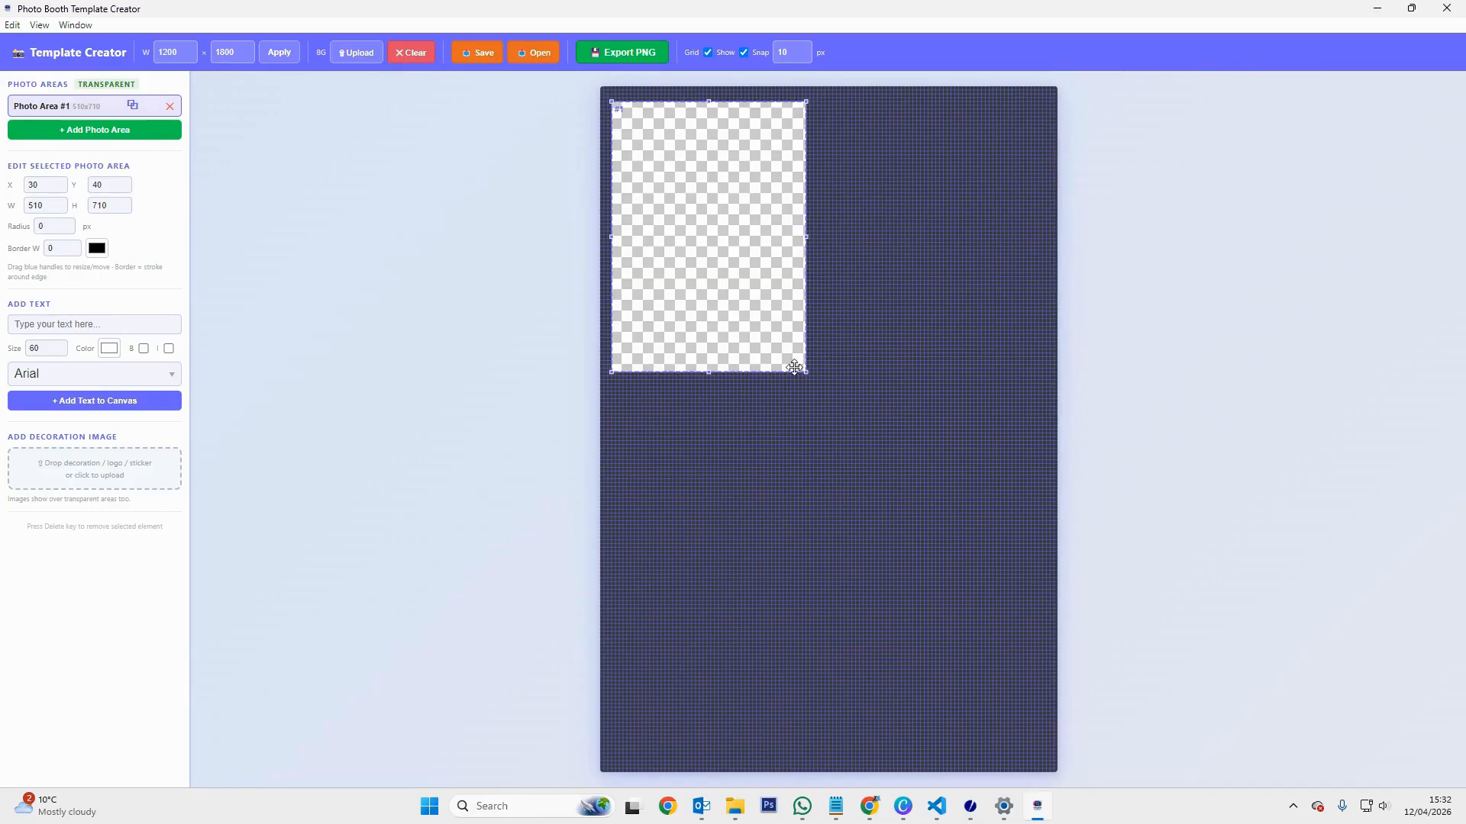
drag(806, 372, 810, 391)
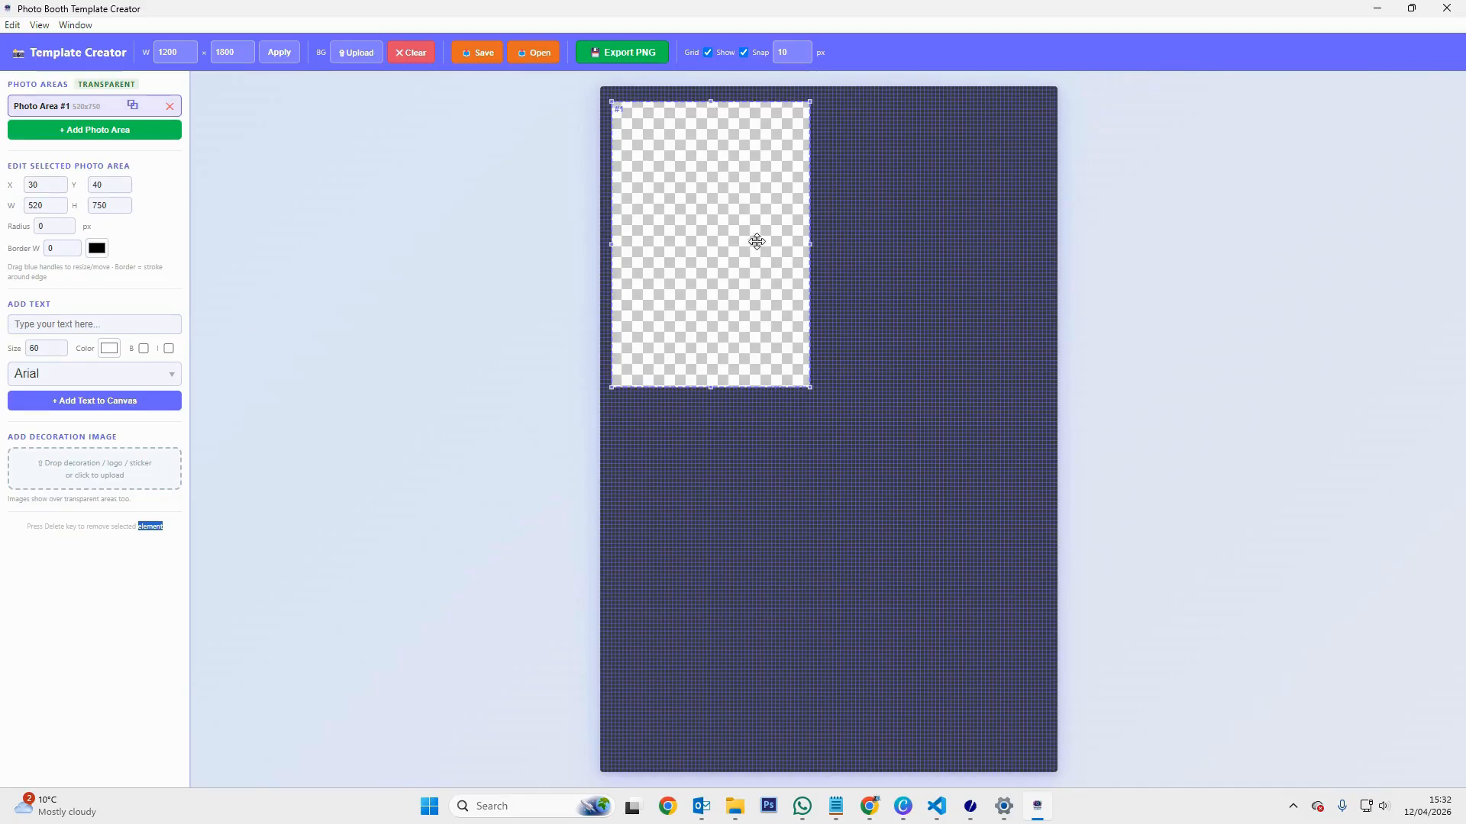
mouse_move(756, 242)
mouse_down()
mouse_move(743, 239)
mouse_move(858, 258)
mouse_move(706, 239)
mouse_move(745, 239)
mouse_up()
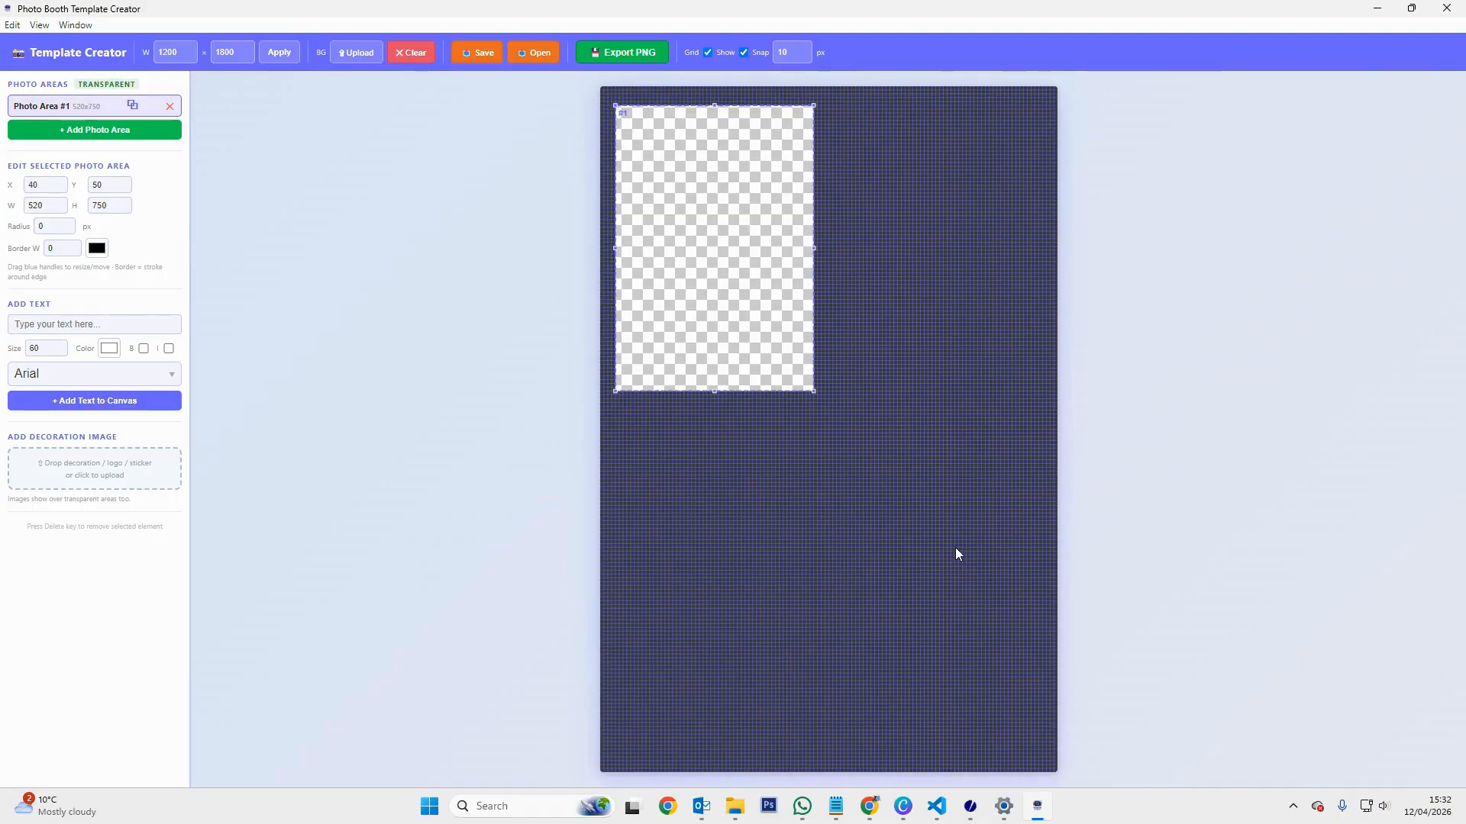
Set the photo area's border colour to pure red (RGB 255, 0, 0)
click(99, 256)
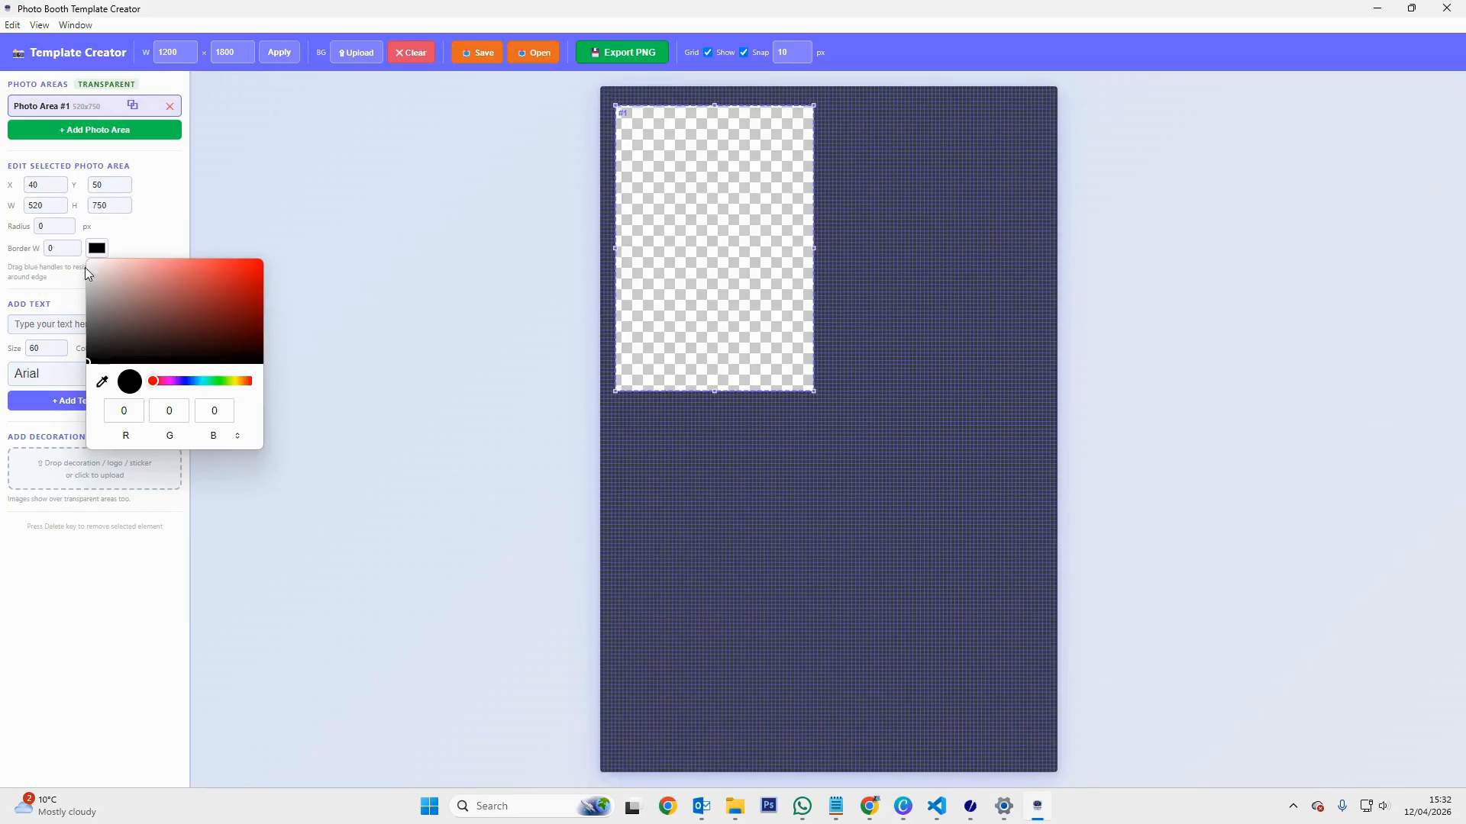
drag(175, 294, 263, 255)
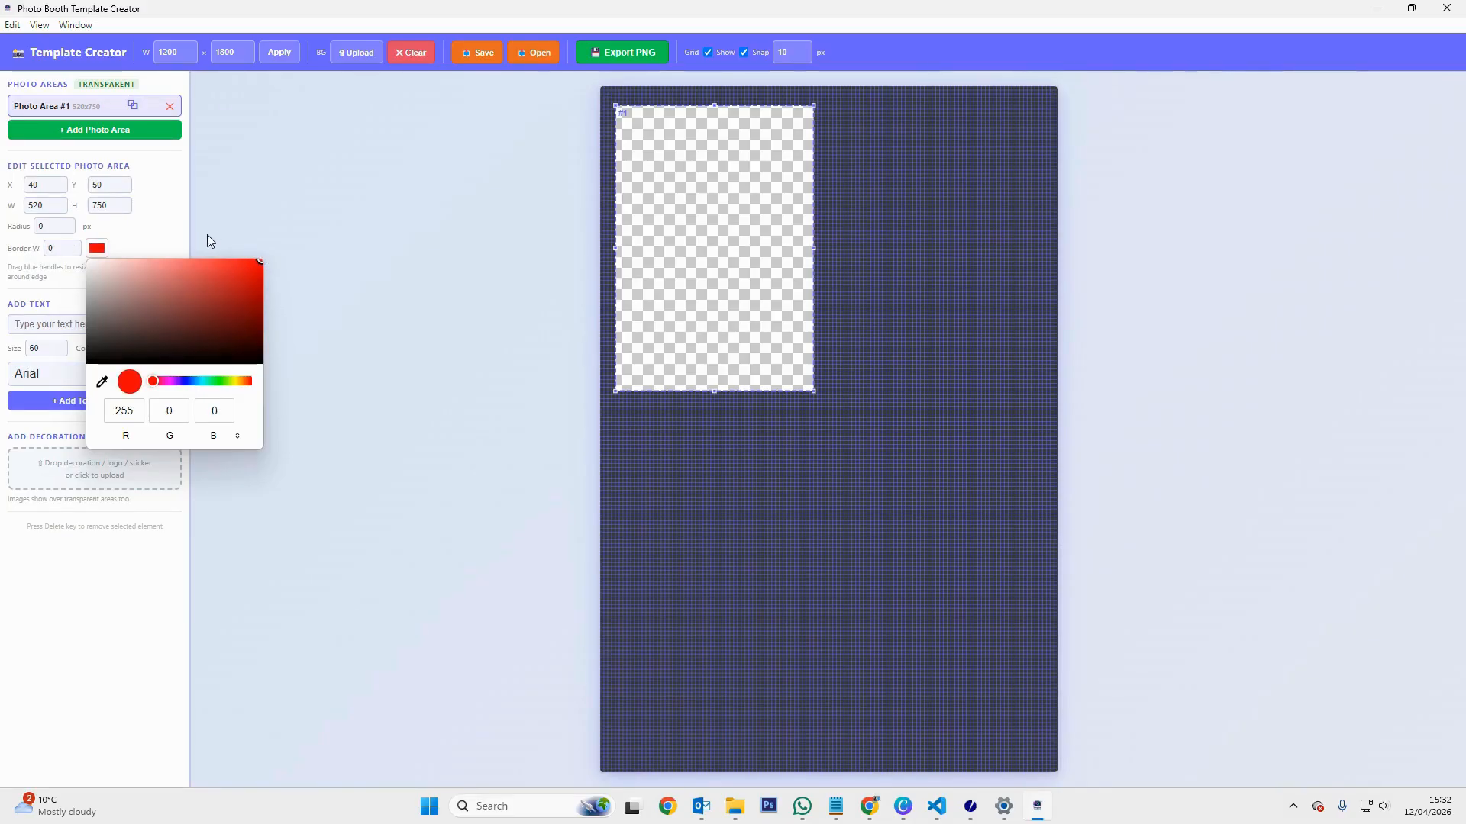
click(173, 224)
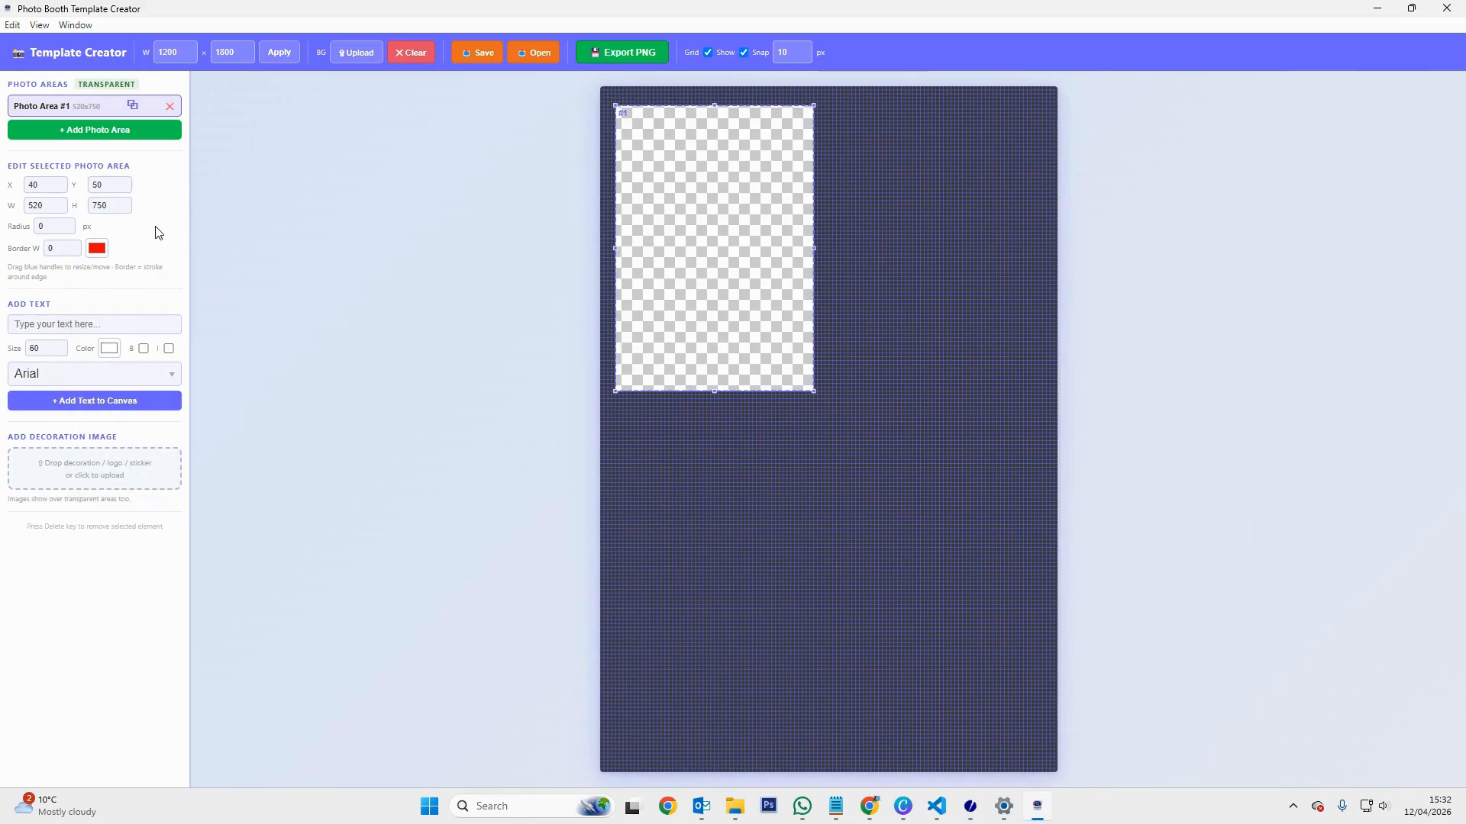
Set the photo area's border width to 17
click(71, 247)
click(71, 246)
click(71, 246)
click(71, 246)
click(71, 246)
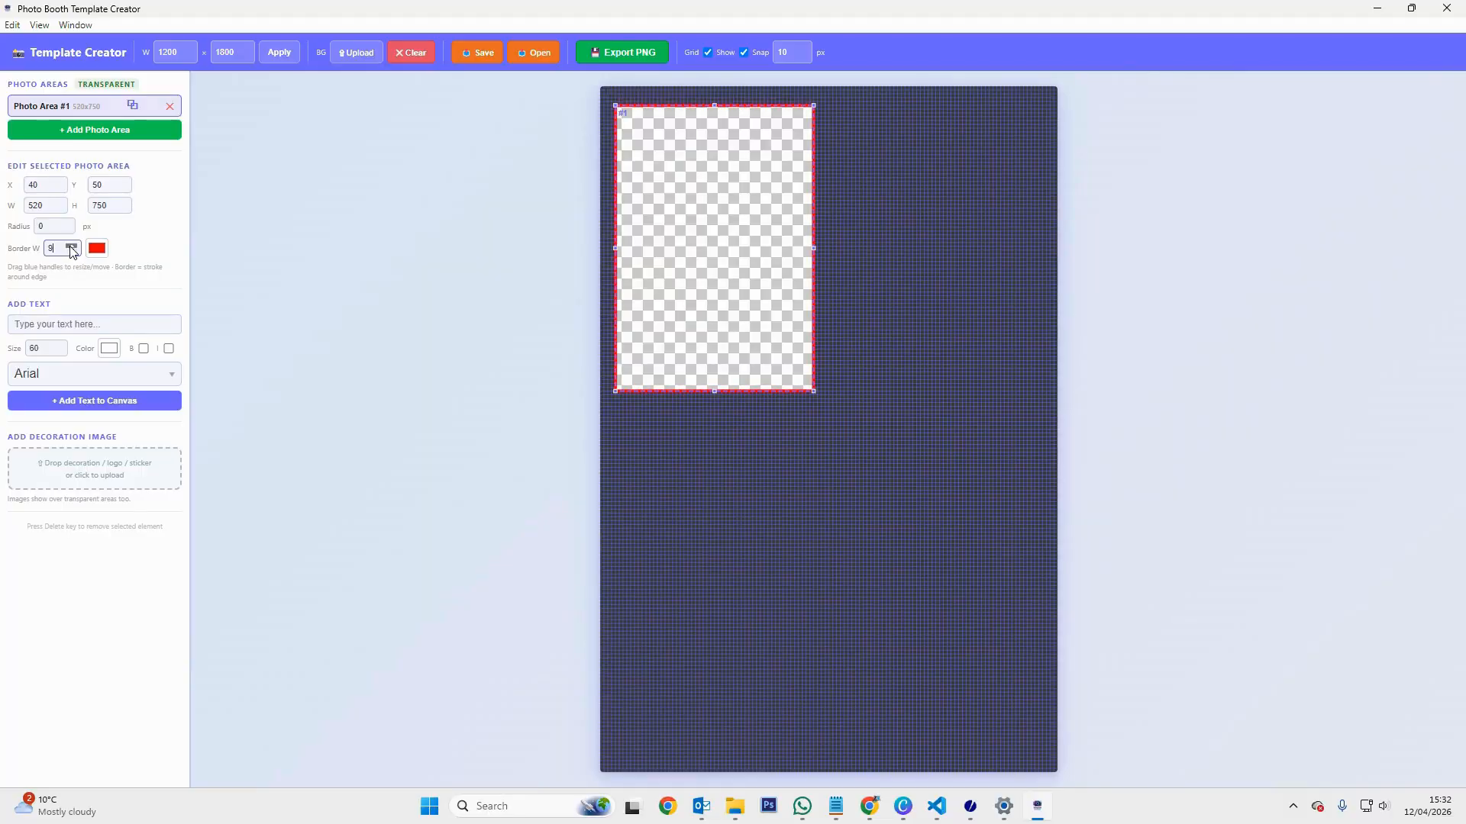
click(71, 246)
click(71, 245)
click(71, 245)
click(71, 246)
click(71, 245)
click(71, 246)
click(71, 246)
click(71, 246)
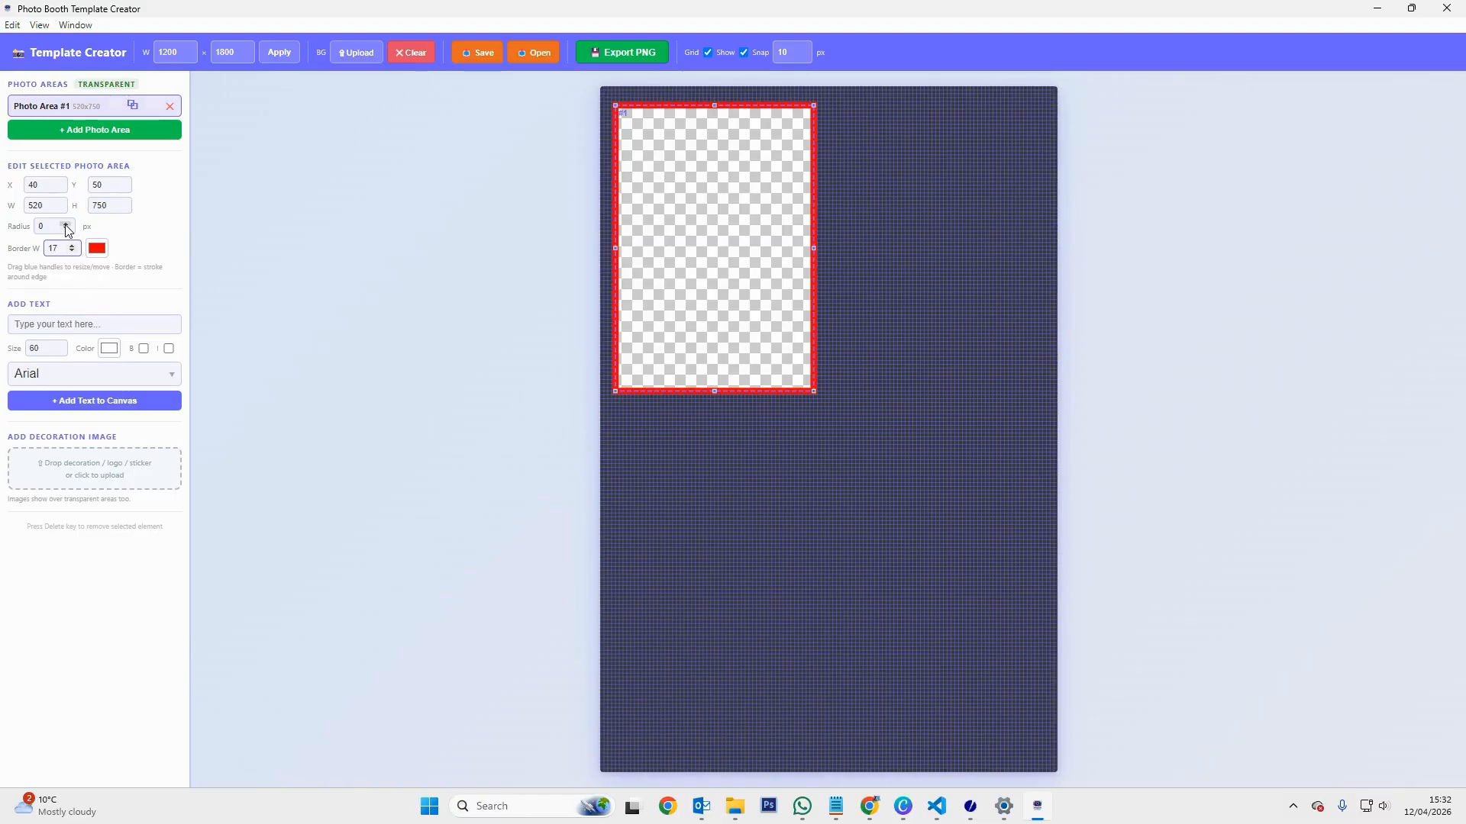
Round the photo area's corners with a radius of 25 px
click(65, 225)
click(66, 224)
click(66, 224)
click(65, 225)
click(66, 224)
click(66, 225)
click(66, 224)
click(65, 225)
click(66, 224)
click(66, 225)
click(65, 224)
click(65, 225)
click(66, 225)
Duplicate the photo area twice, placing one copy beside it at X 620, Y 50 and the other below at X 60, Y 960
click(133, 105)
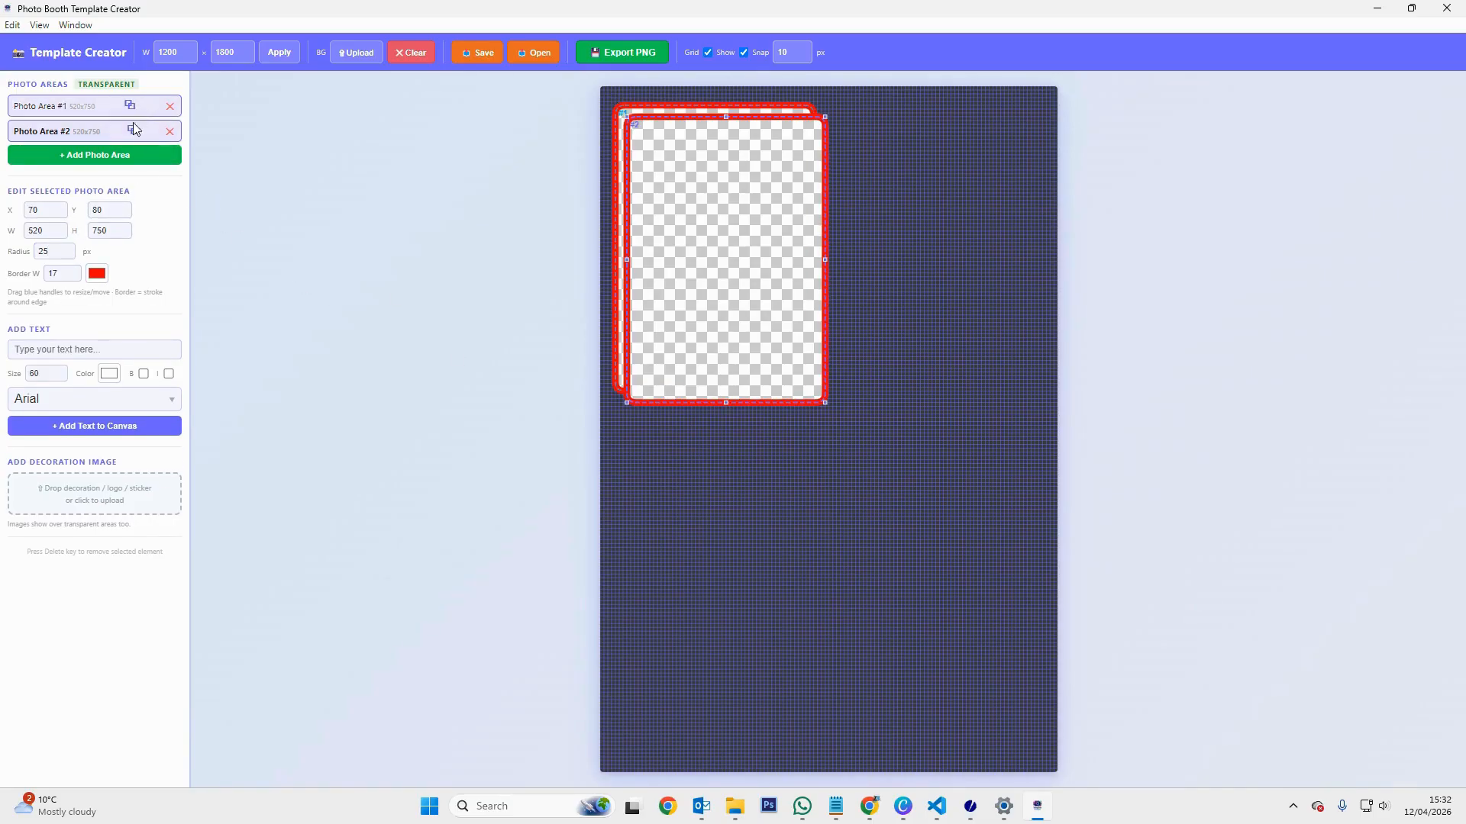
drag(661, 308, 872, 297)
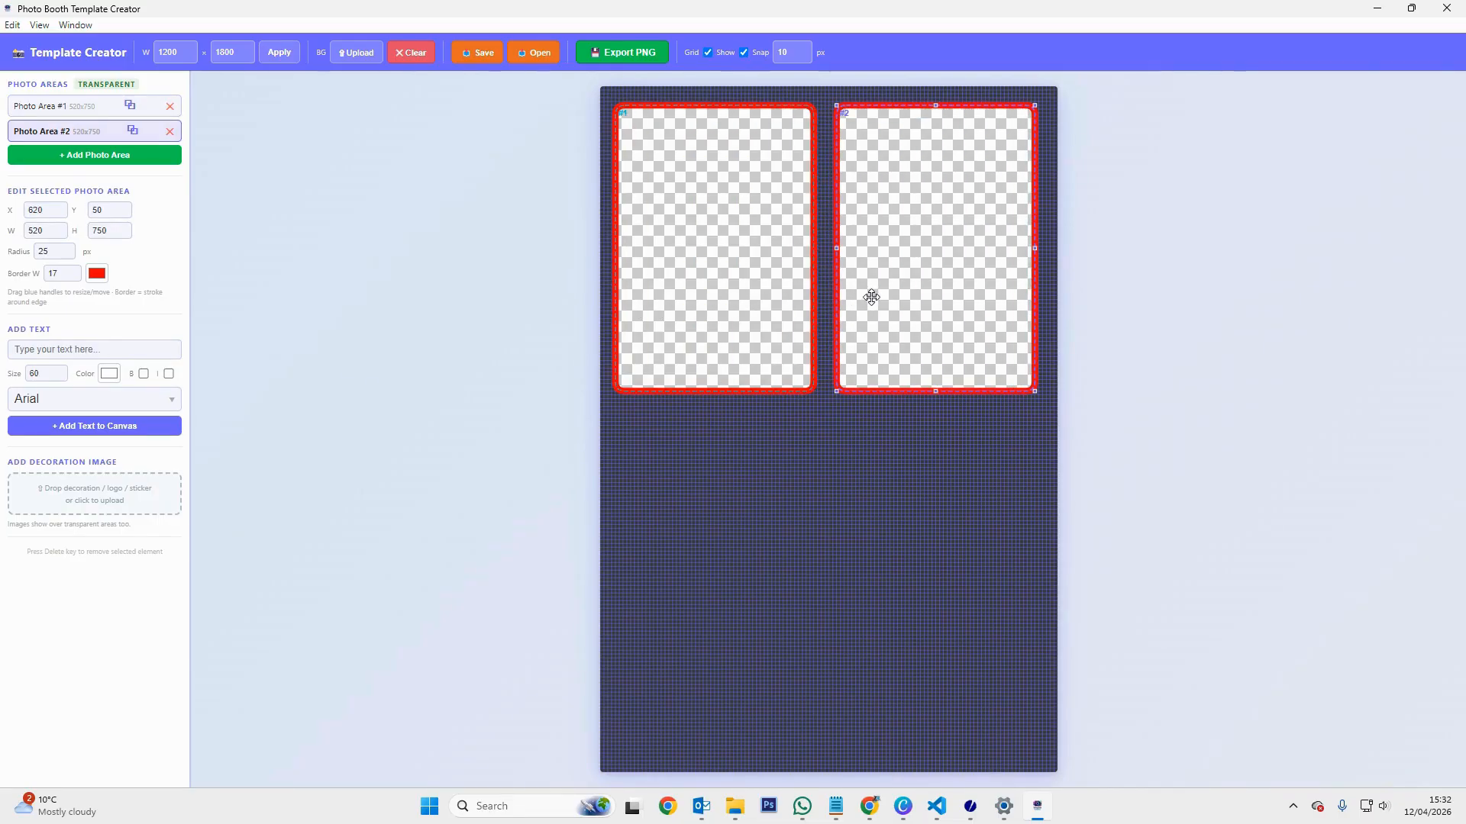
click(132, 131)
drag(928, 326, 704, 664)
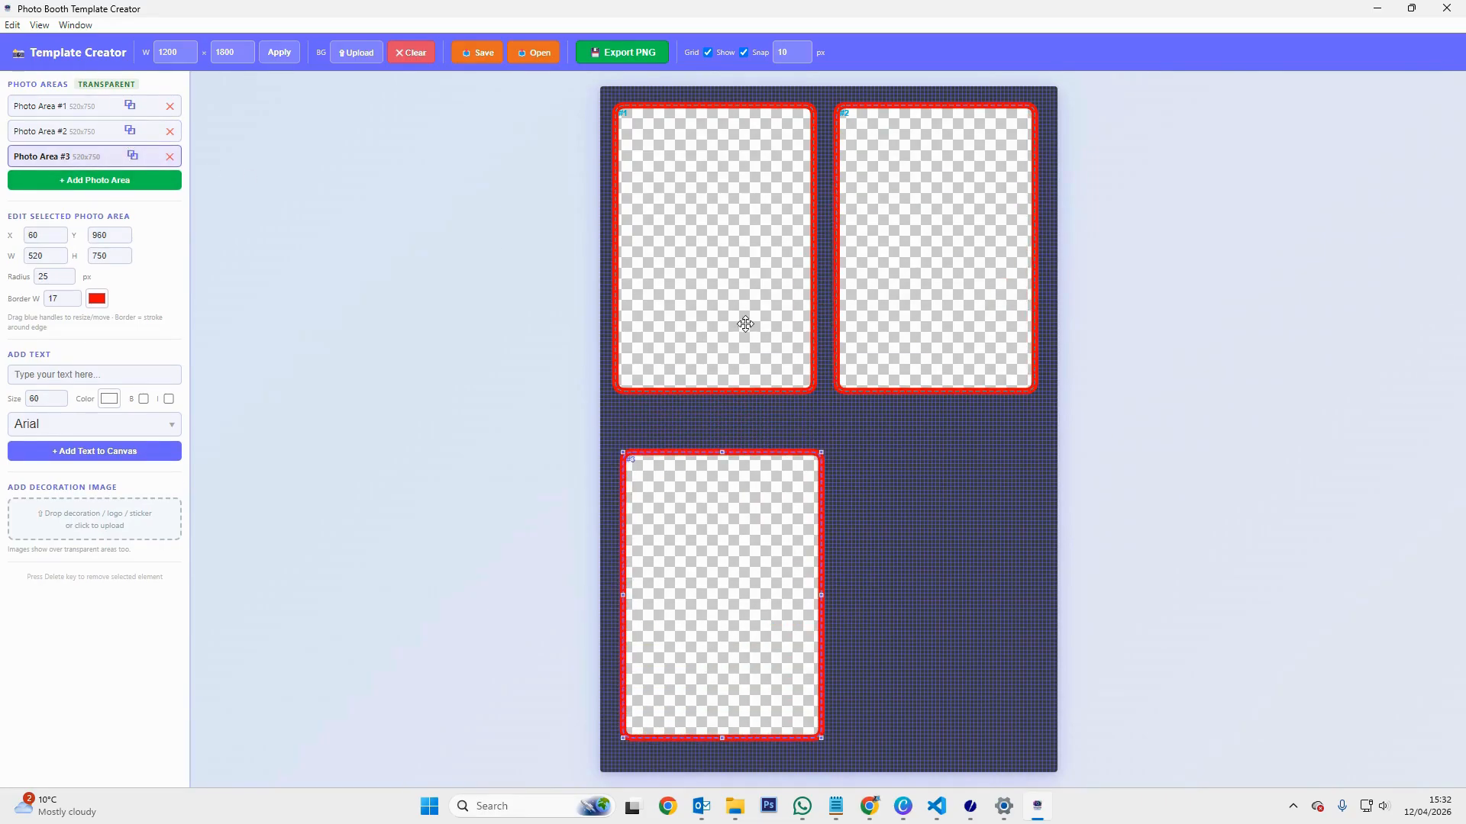
Lower both upper photo areas to Y 120 and hide the grid
drag(745, 324, 745, 353)
drag(883, 340, 886, 367)
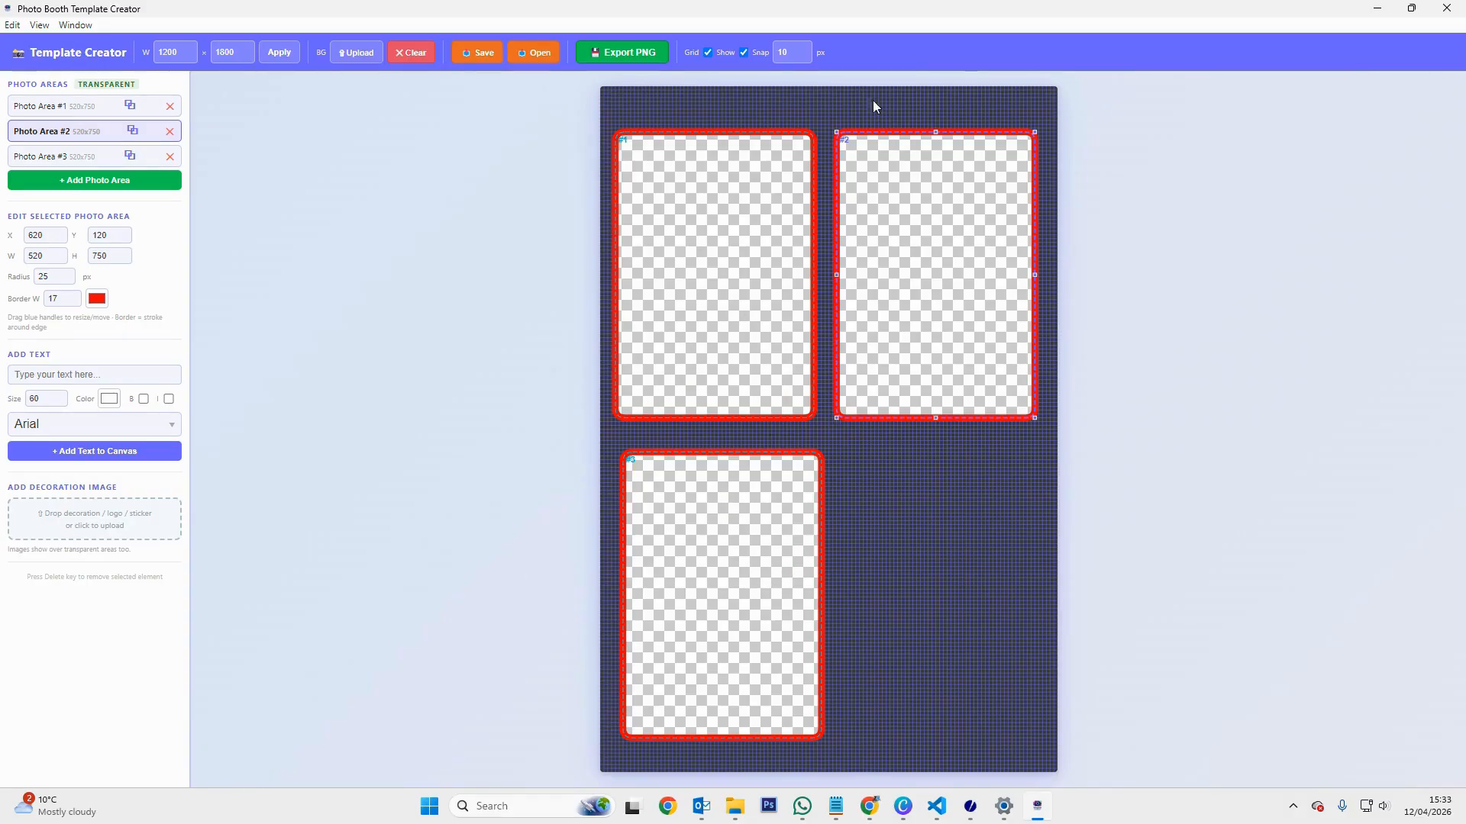
click(715, 54)
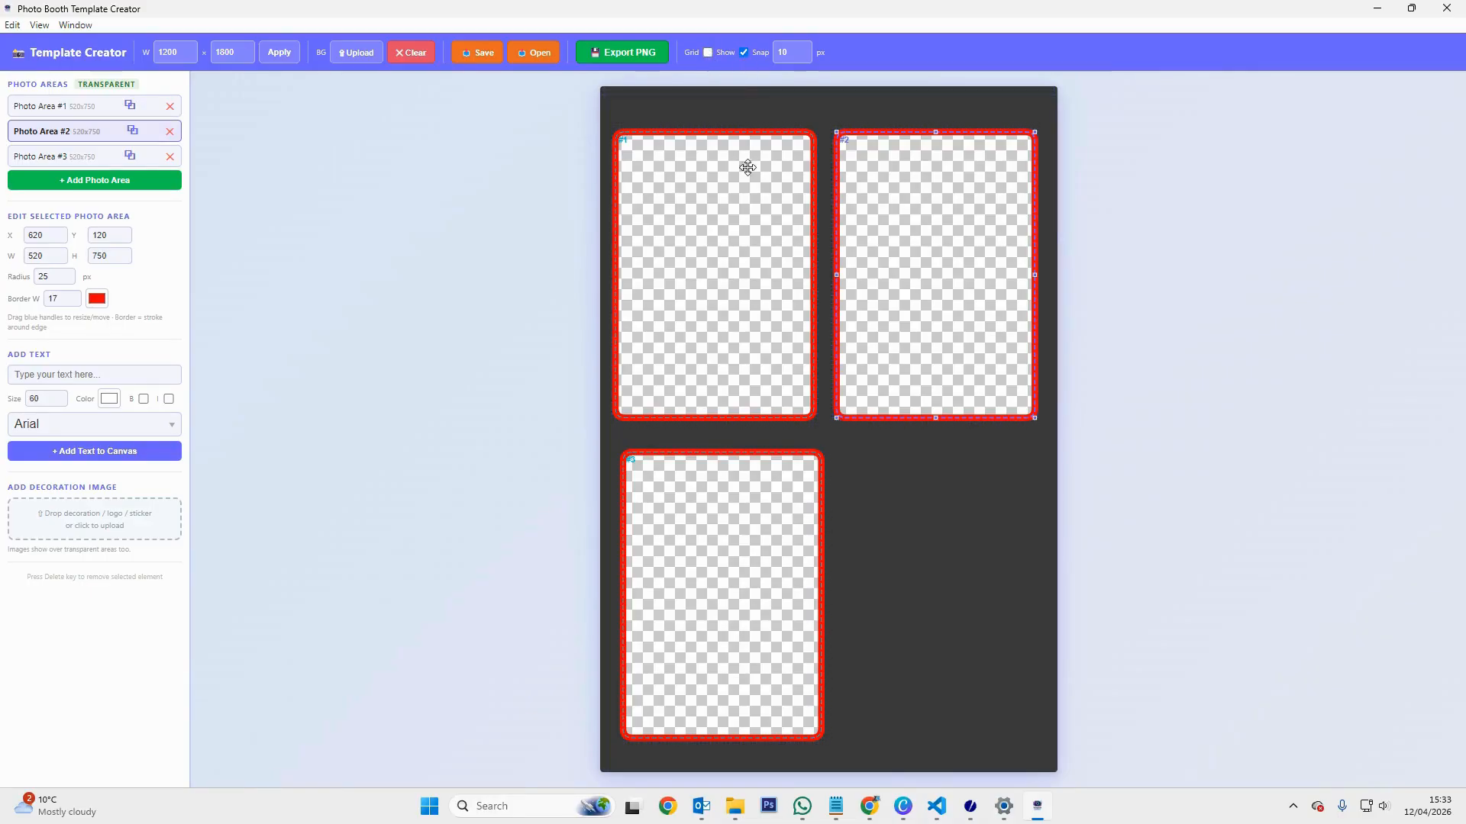
drag(746, 164, 745, 223)
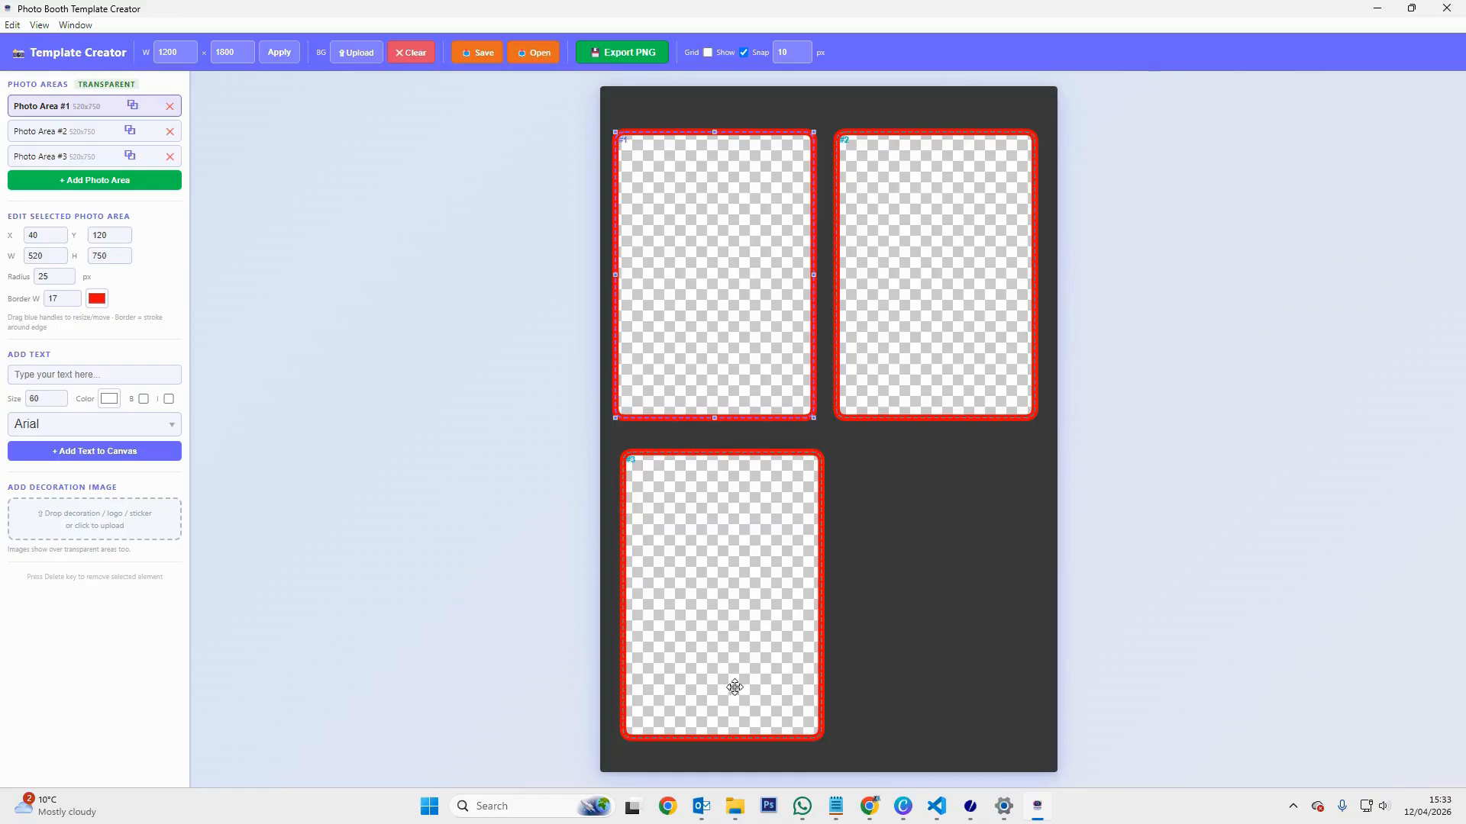
Bring in the pale pink image from the backgrounds folder in File Explorer and set it as the template background
mouse_move(739, 811)
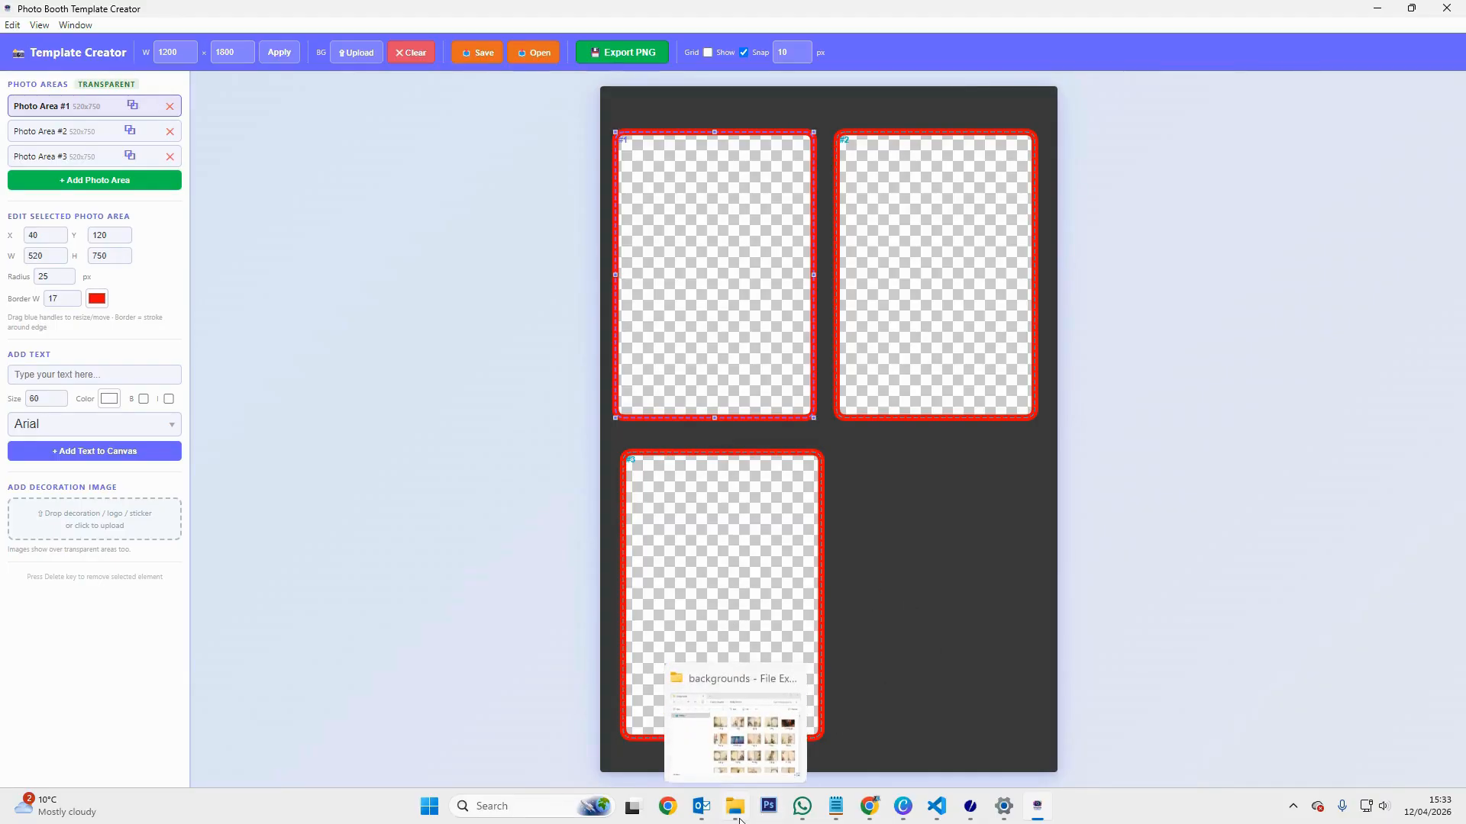
click(728, 751)
scroll(654, 562, down, 15)
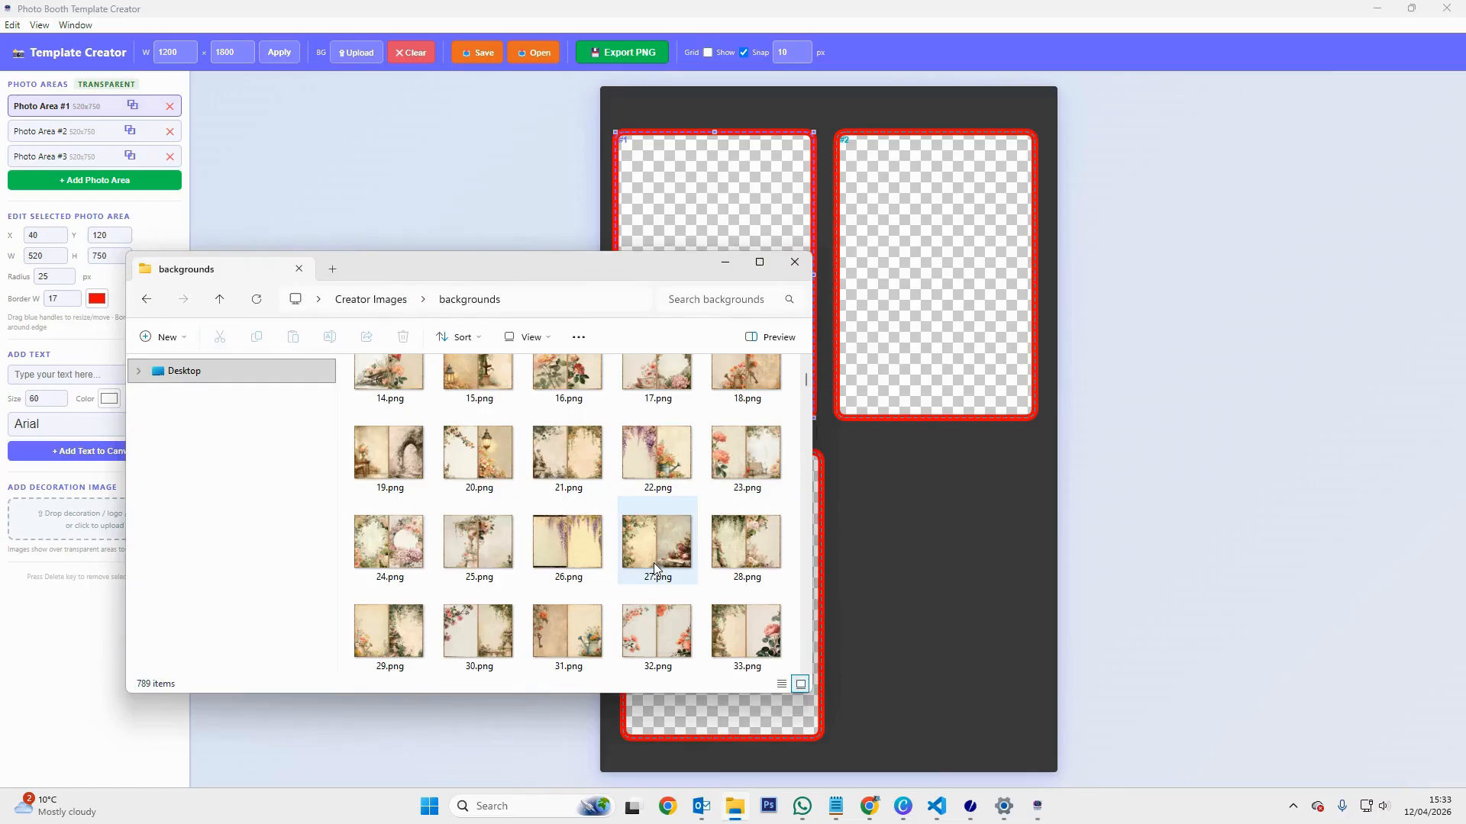
scroll(654, 562, down, 4)
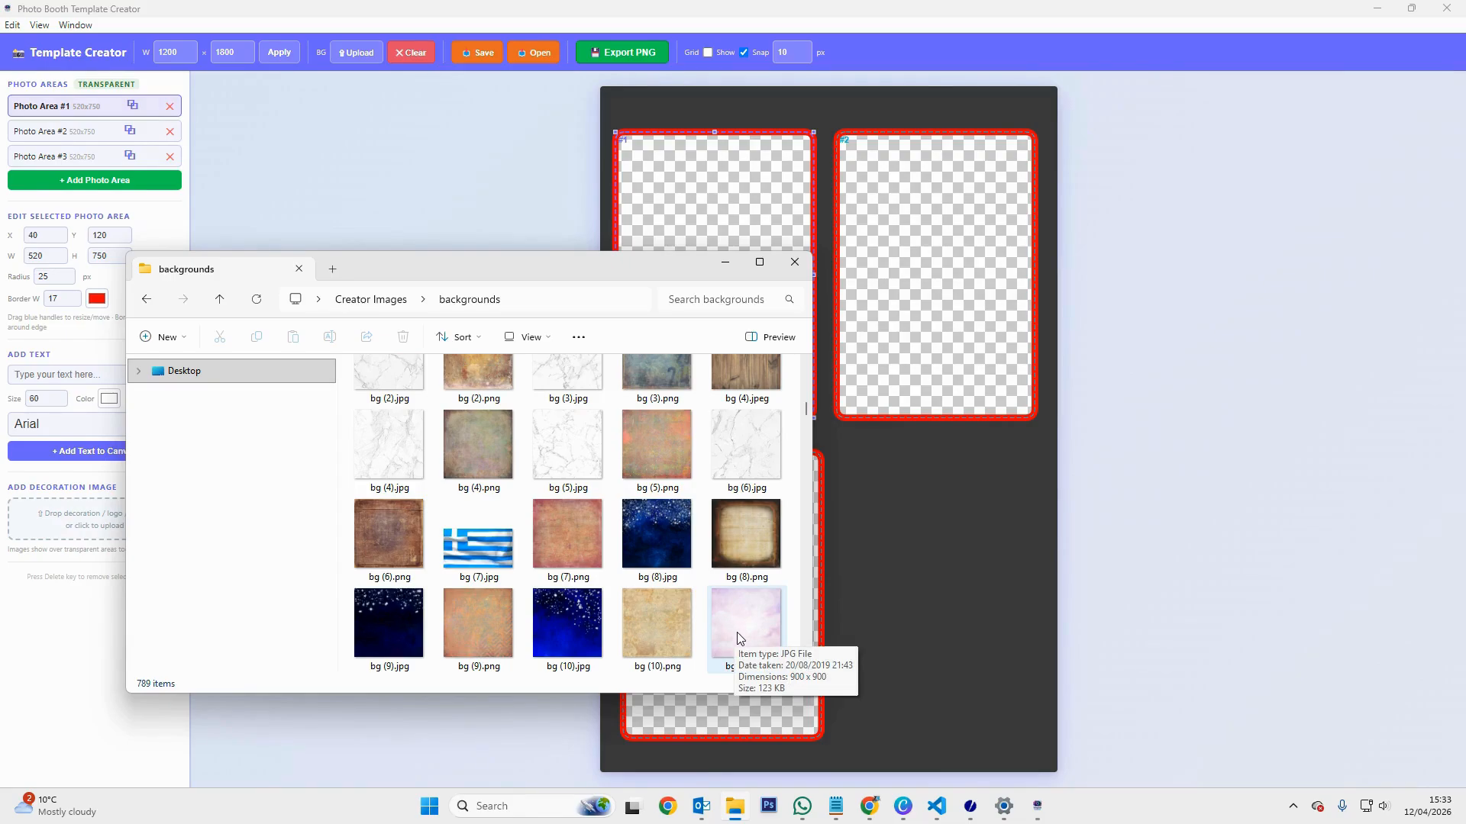
drag(729, 626, 886, 601)
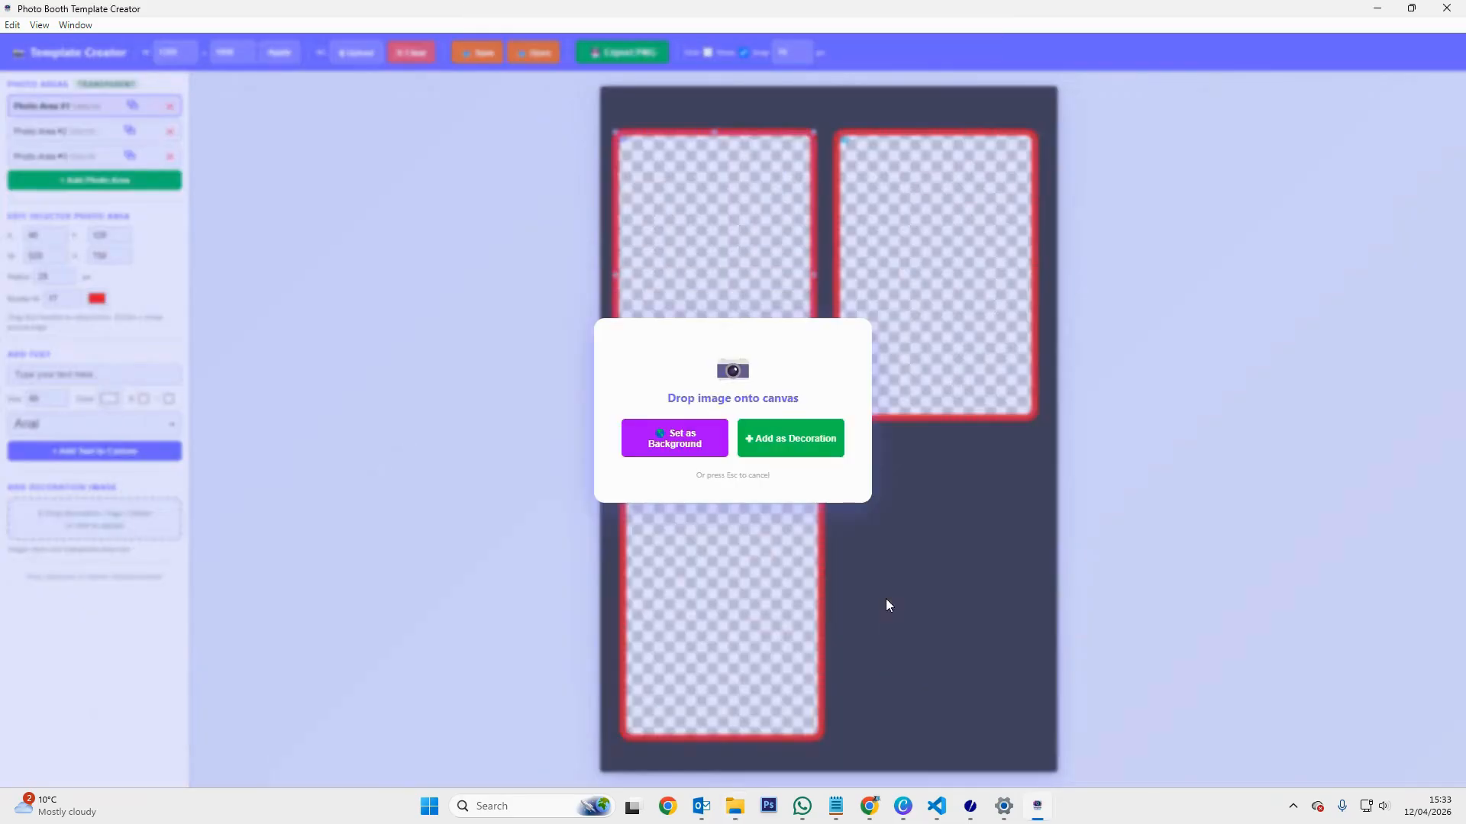
click(664, 438)
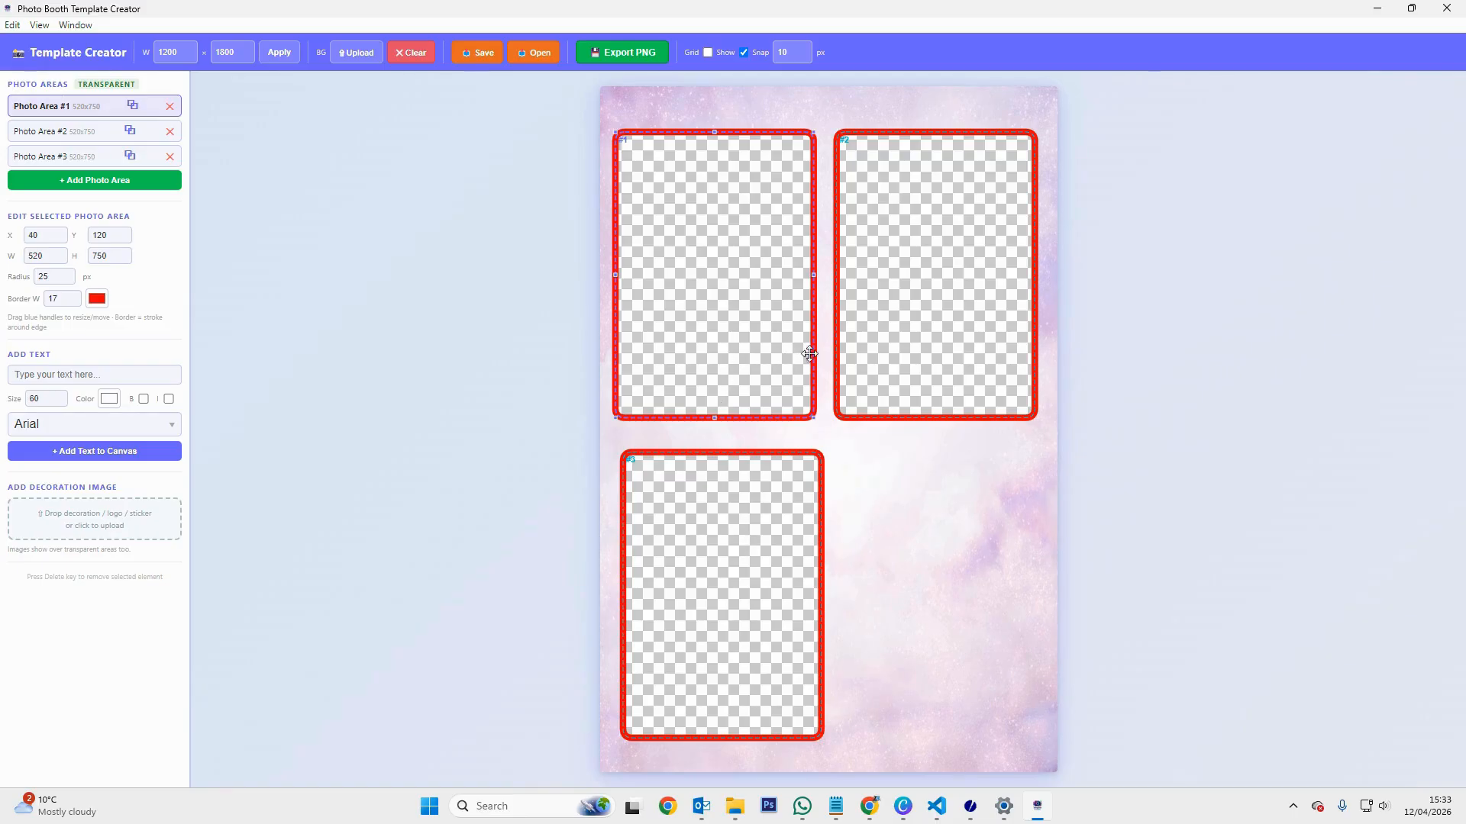
mouse_move(900, 328)
mouse_down()
mouse_move(904, 414)
mouse_move(900, 325)
mouse_up()
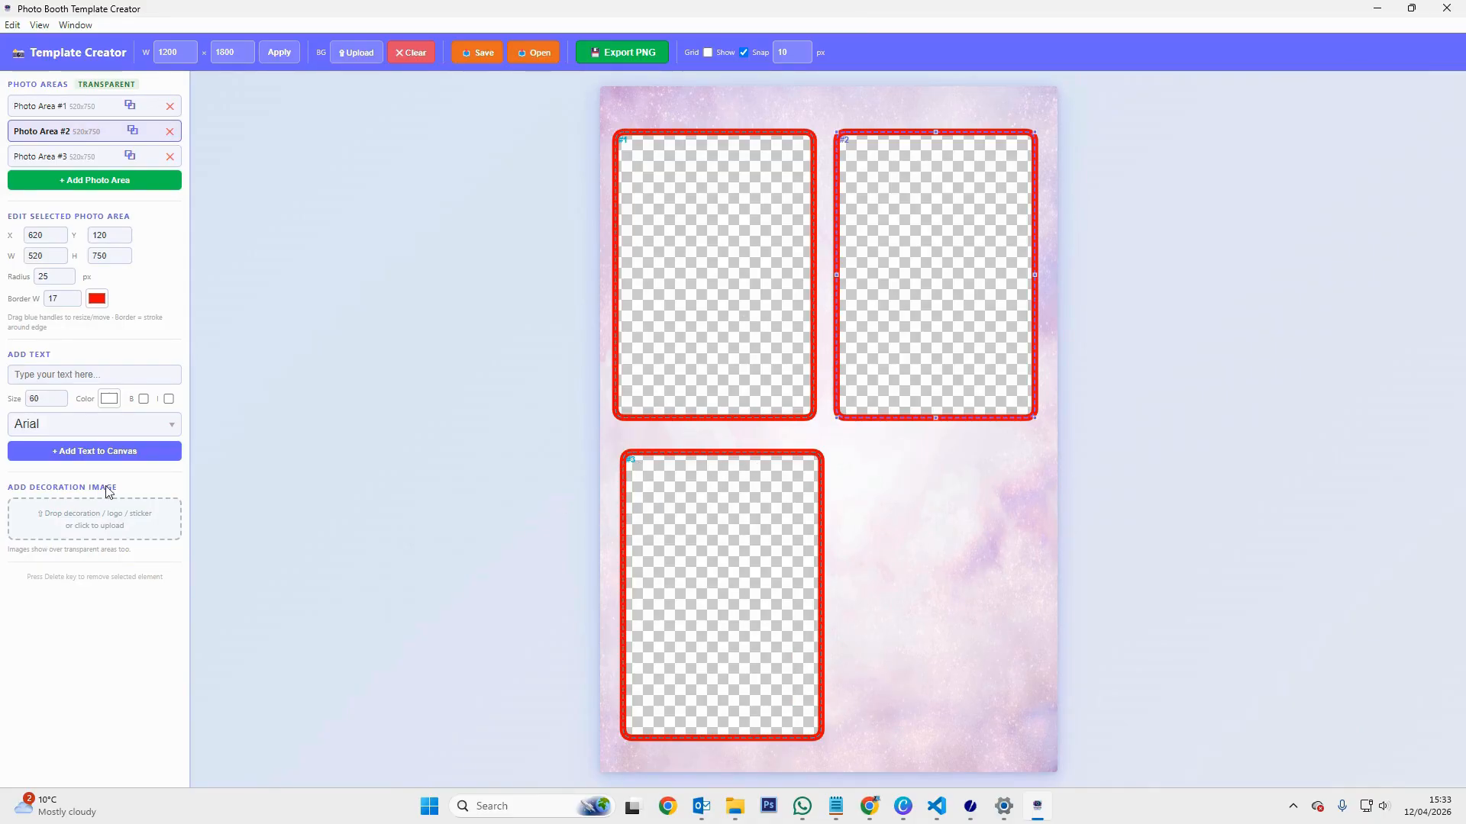
Add the birthday hippo image from the Birthday folder inside Creator Images in File Explorer to the canvas as a decoration
mouse_move(734, 806)
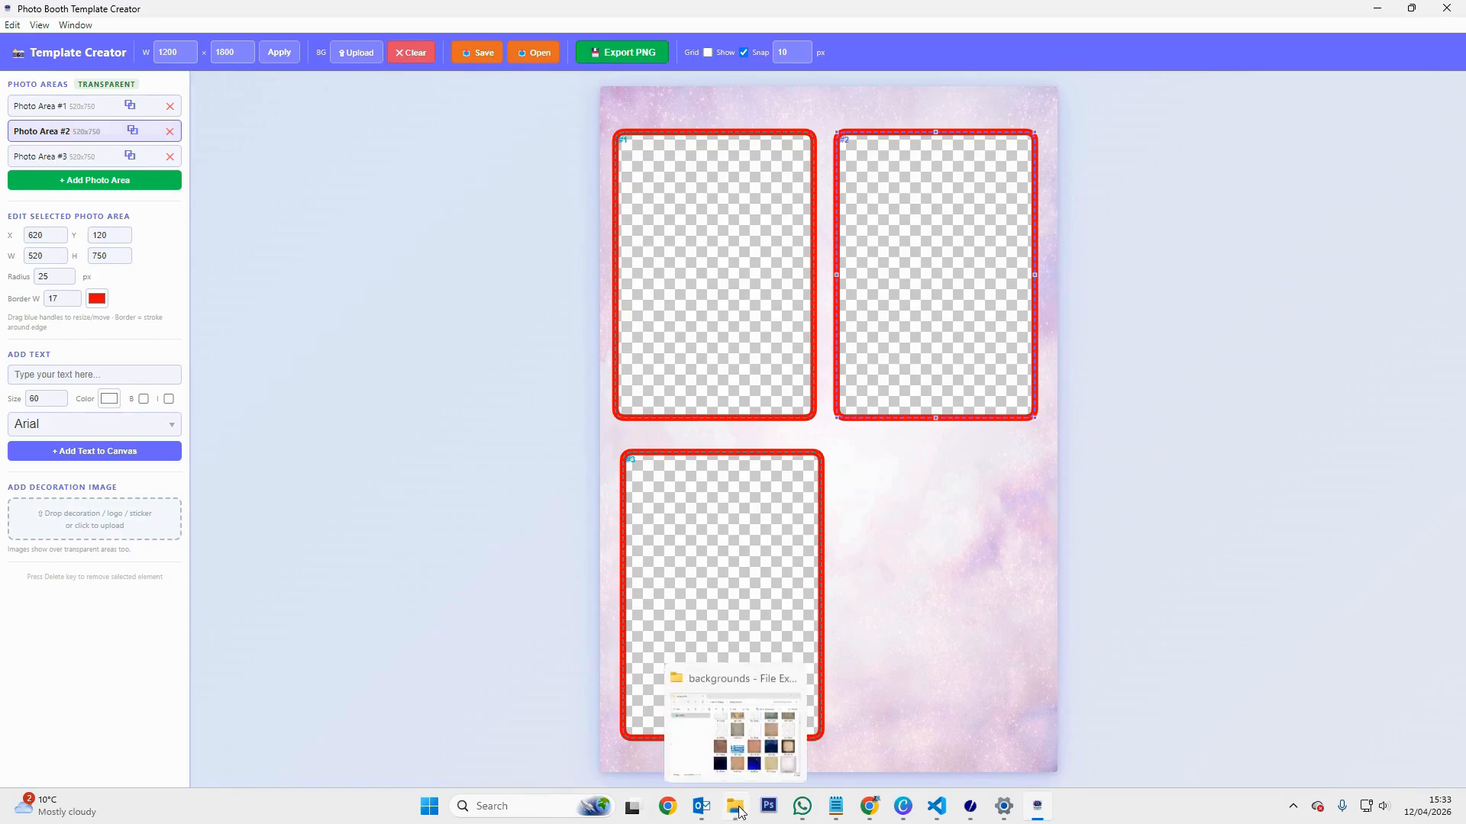
click(683, 712)
click(385, 302)
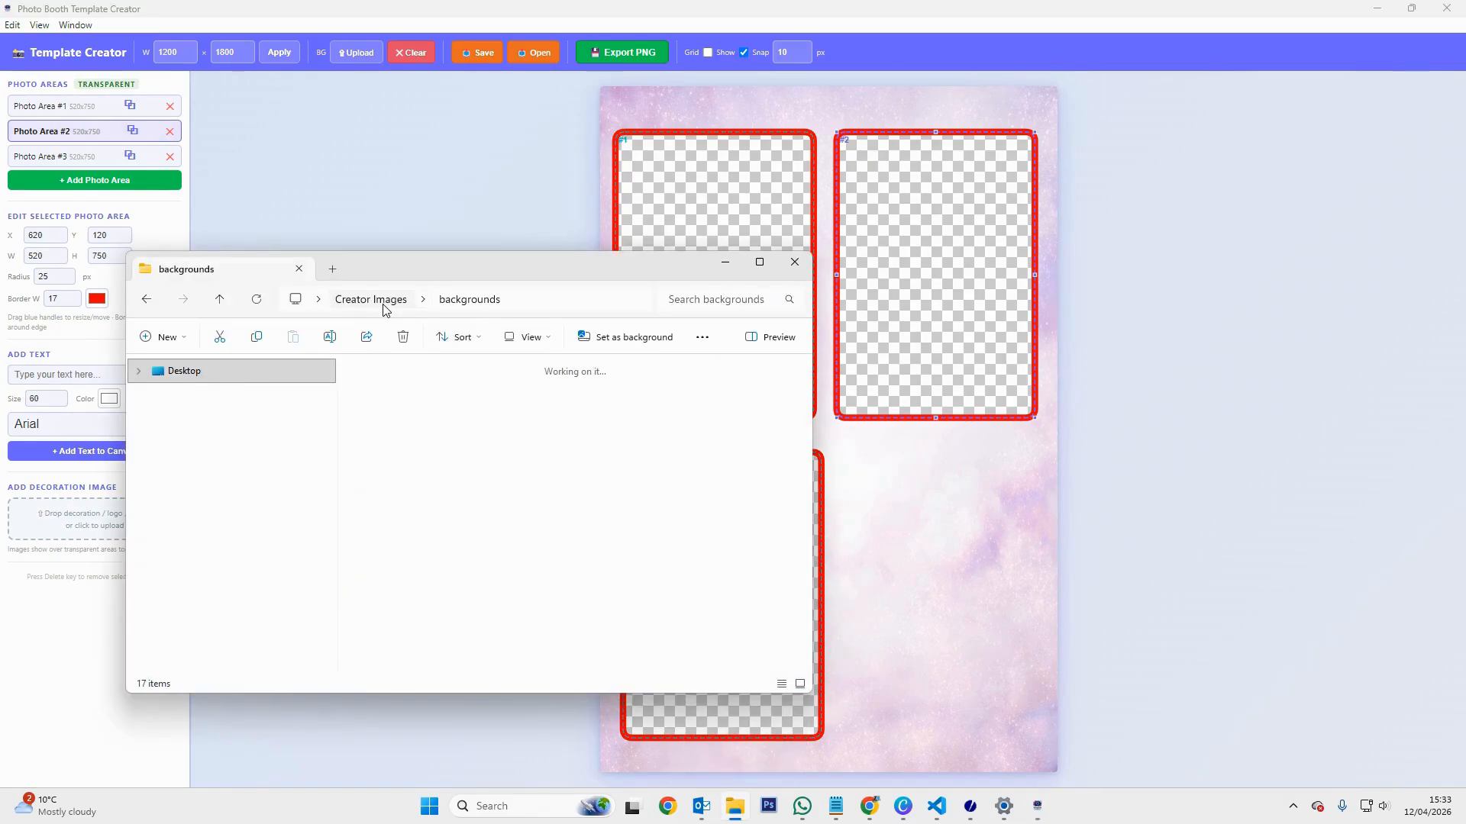
double_click(447, 392)
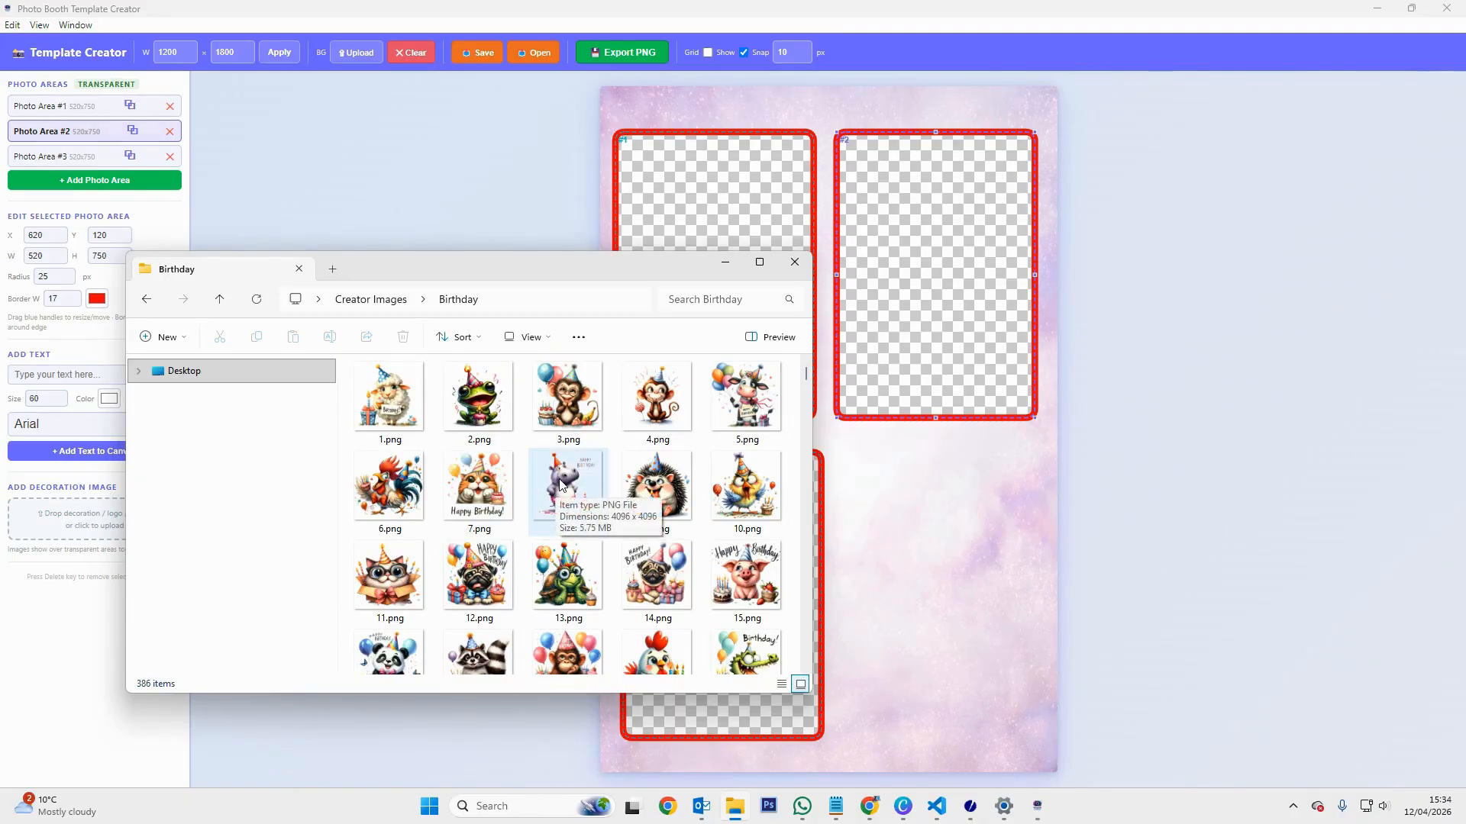
drag(561, 483, 914, 567)
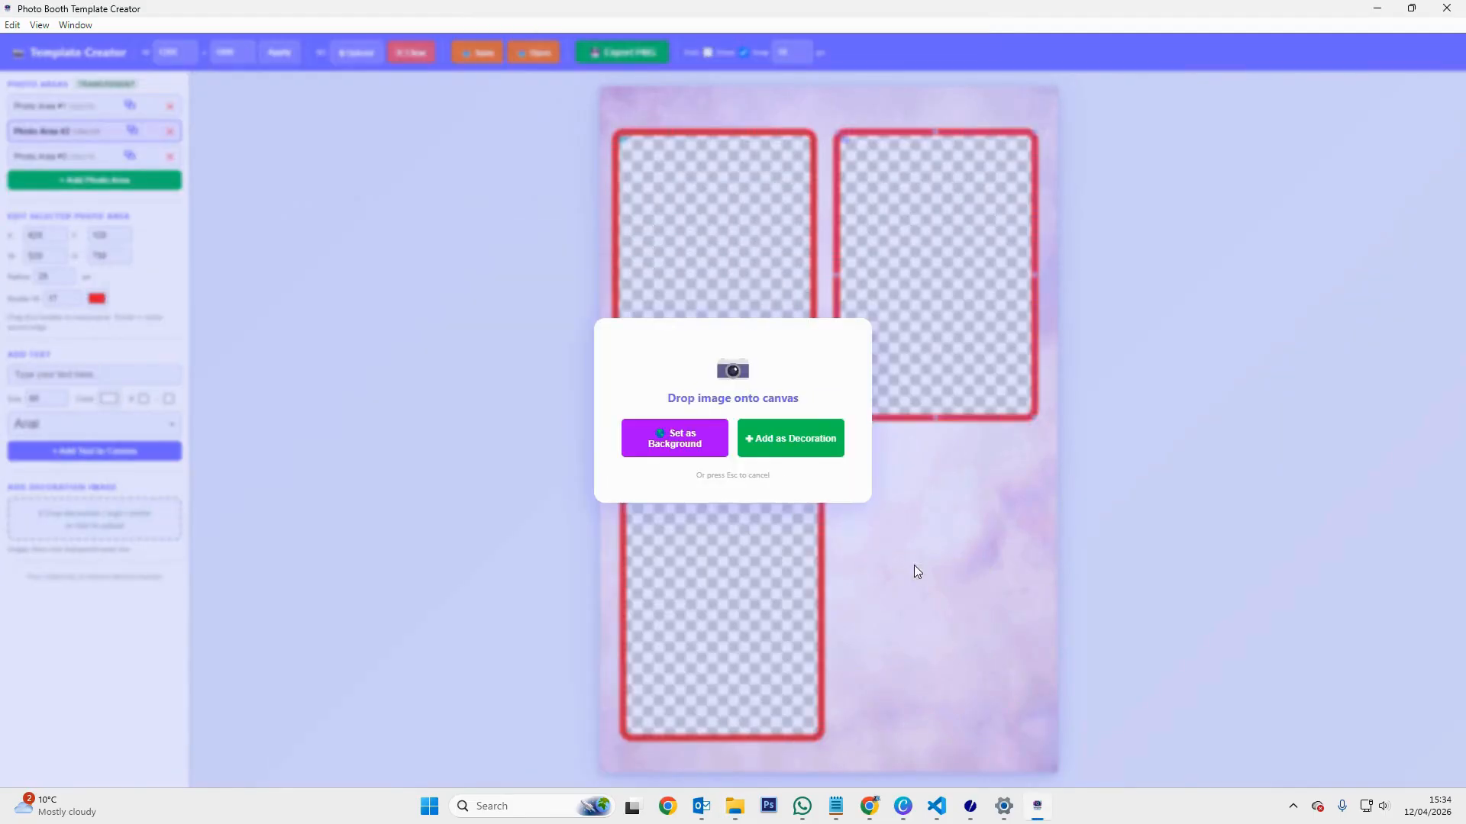
click(780, 446)
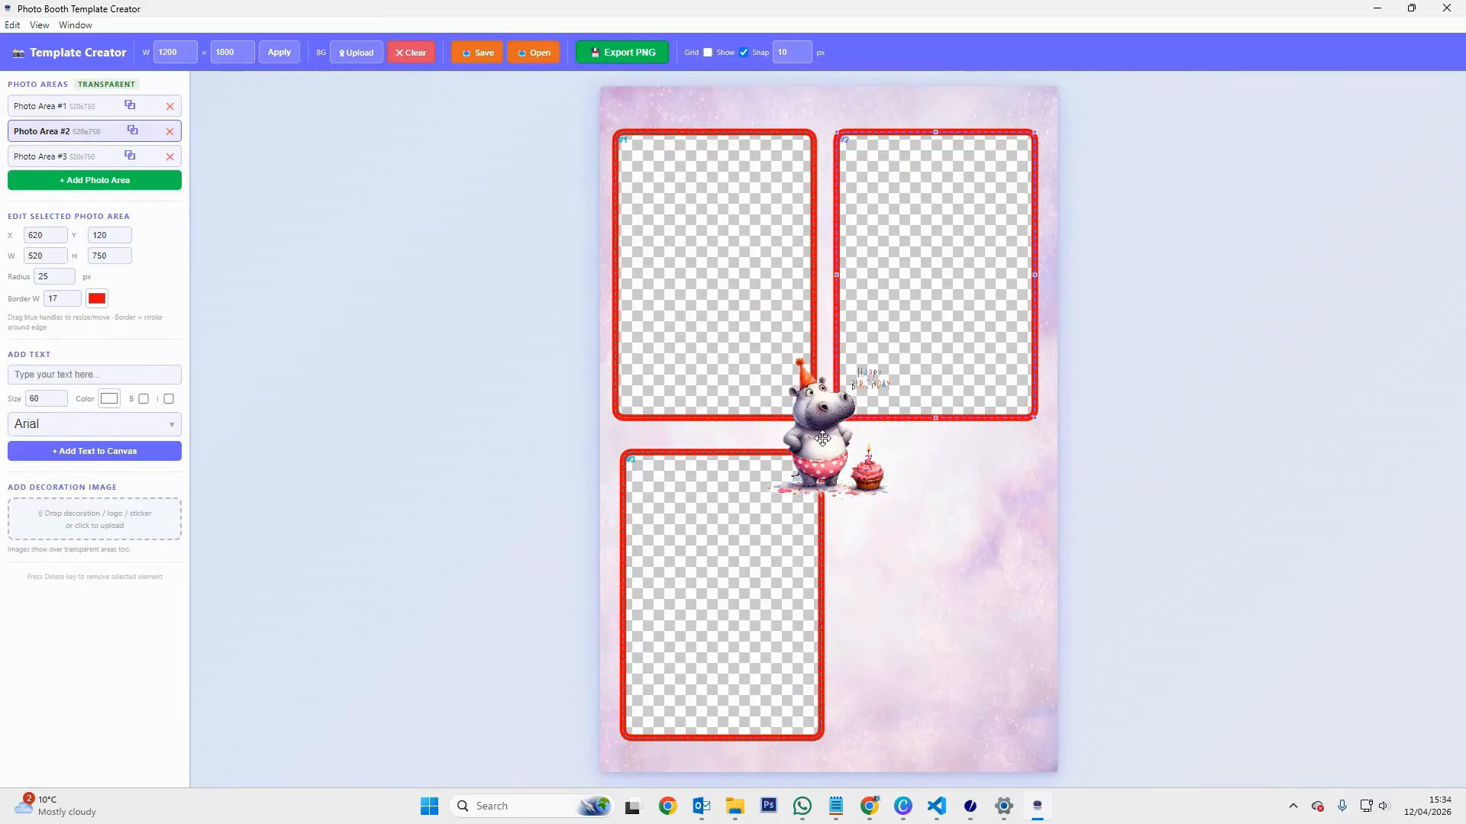
Move the hippo decoration into the empty space beside the lower photo area and enlarge it to 564 × 564
drag(822, 437, 906, 672)
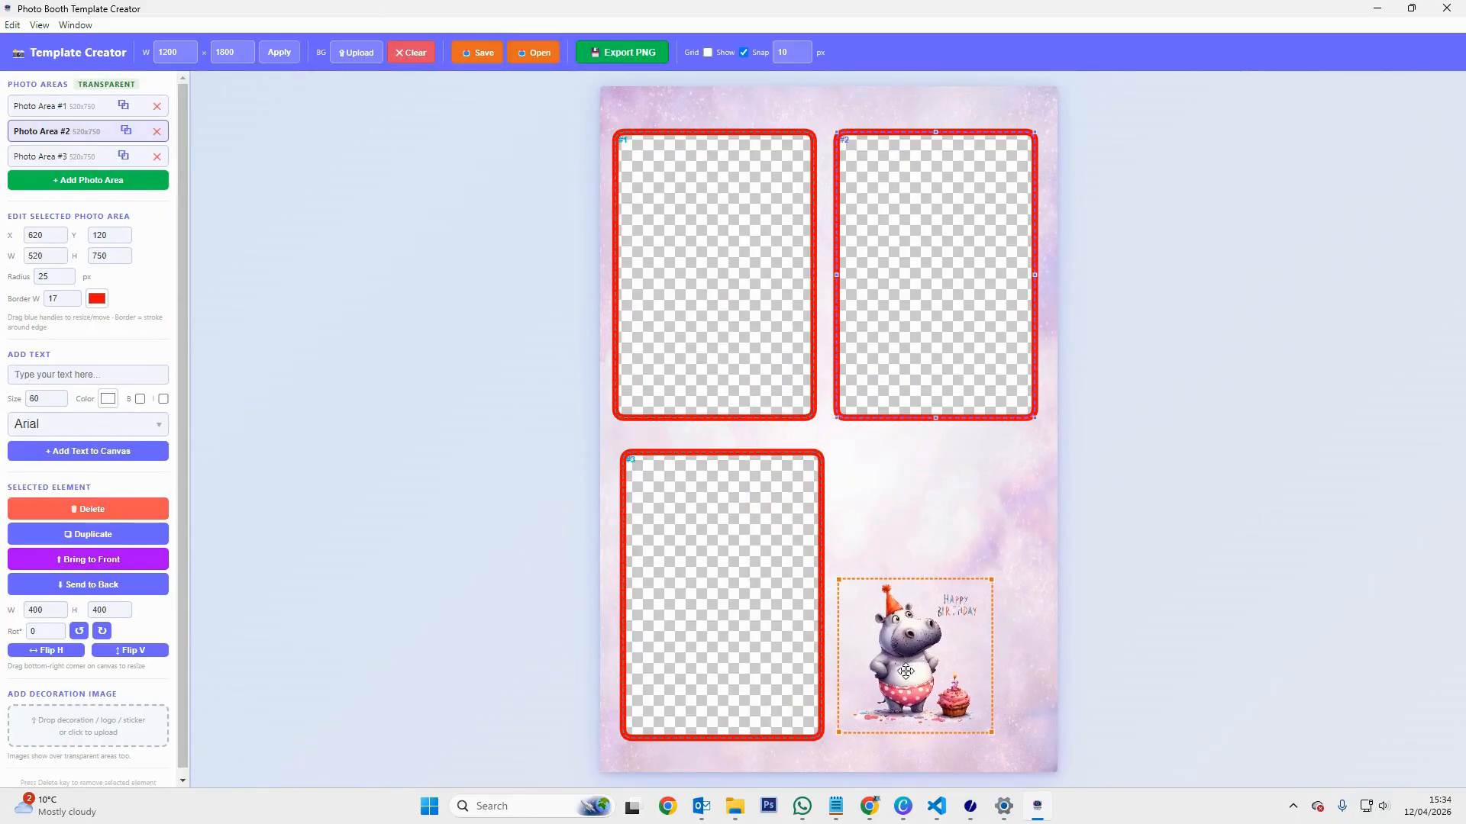
drag(985, 587, 1049, 524)
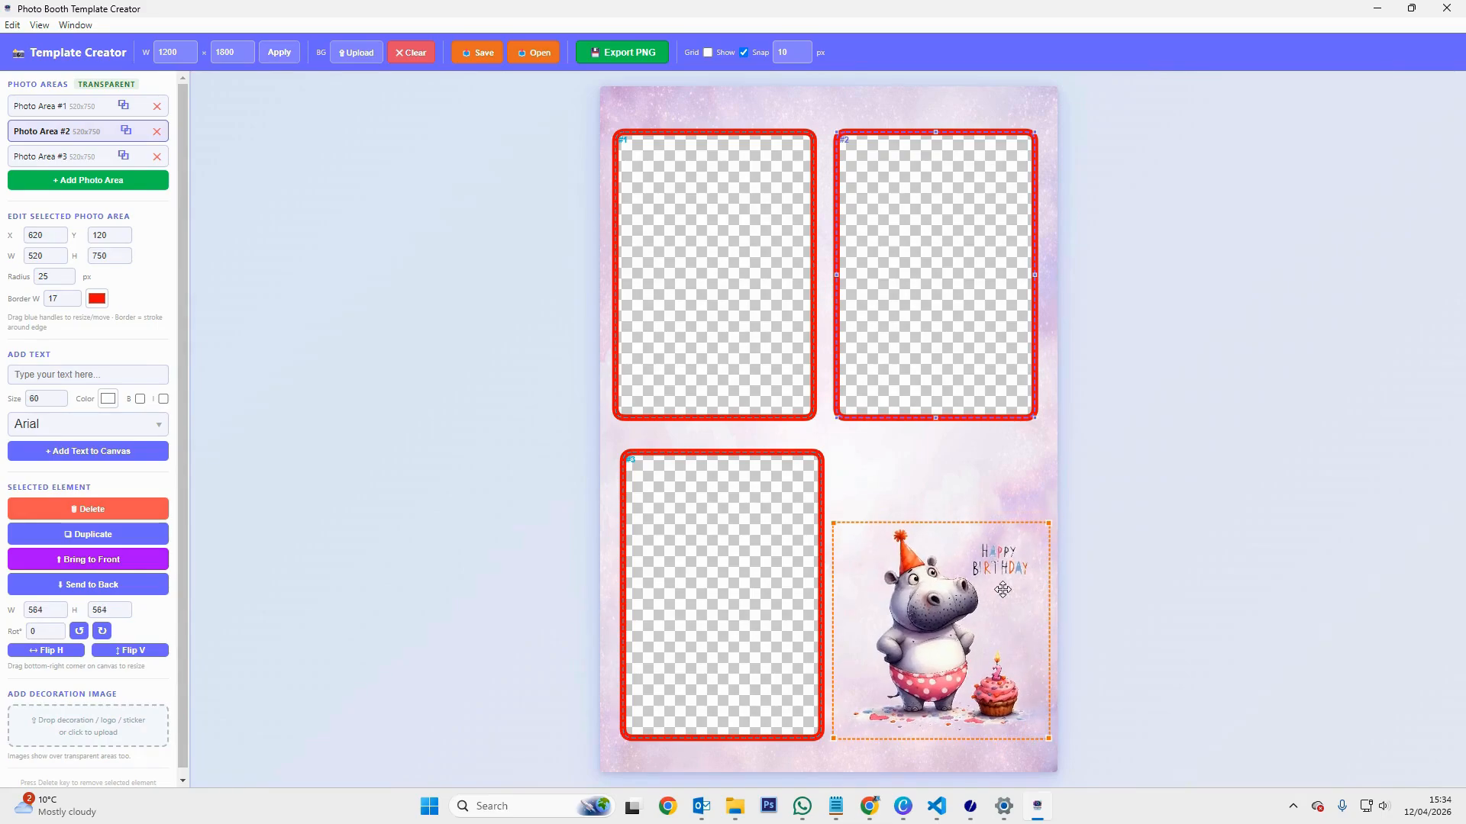
click(969, 484)
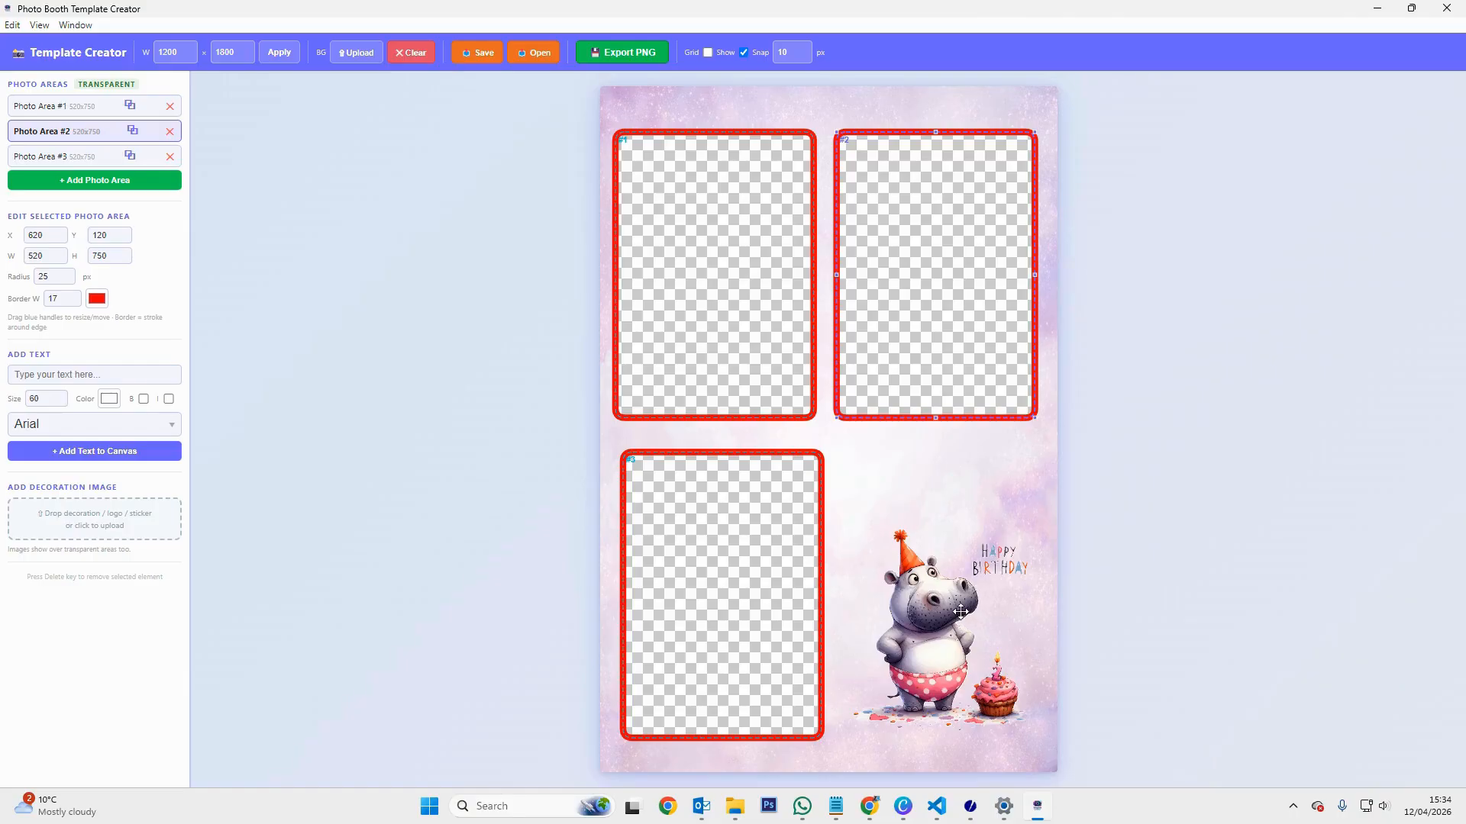
Add the balloons-and-gift image Bday023.png from the Birthday folder in File Explorer to the canvas, over the gap between the photo areas
click(737, 811)
click(373, 302)
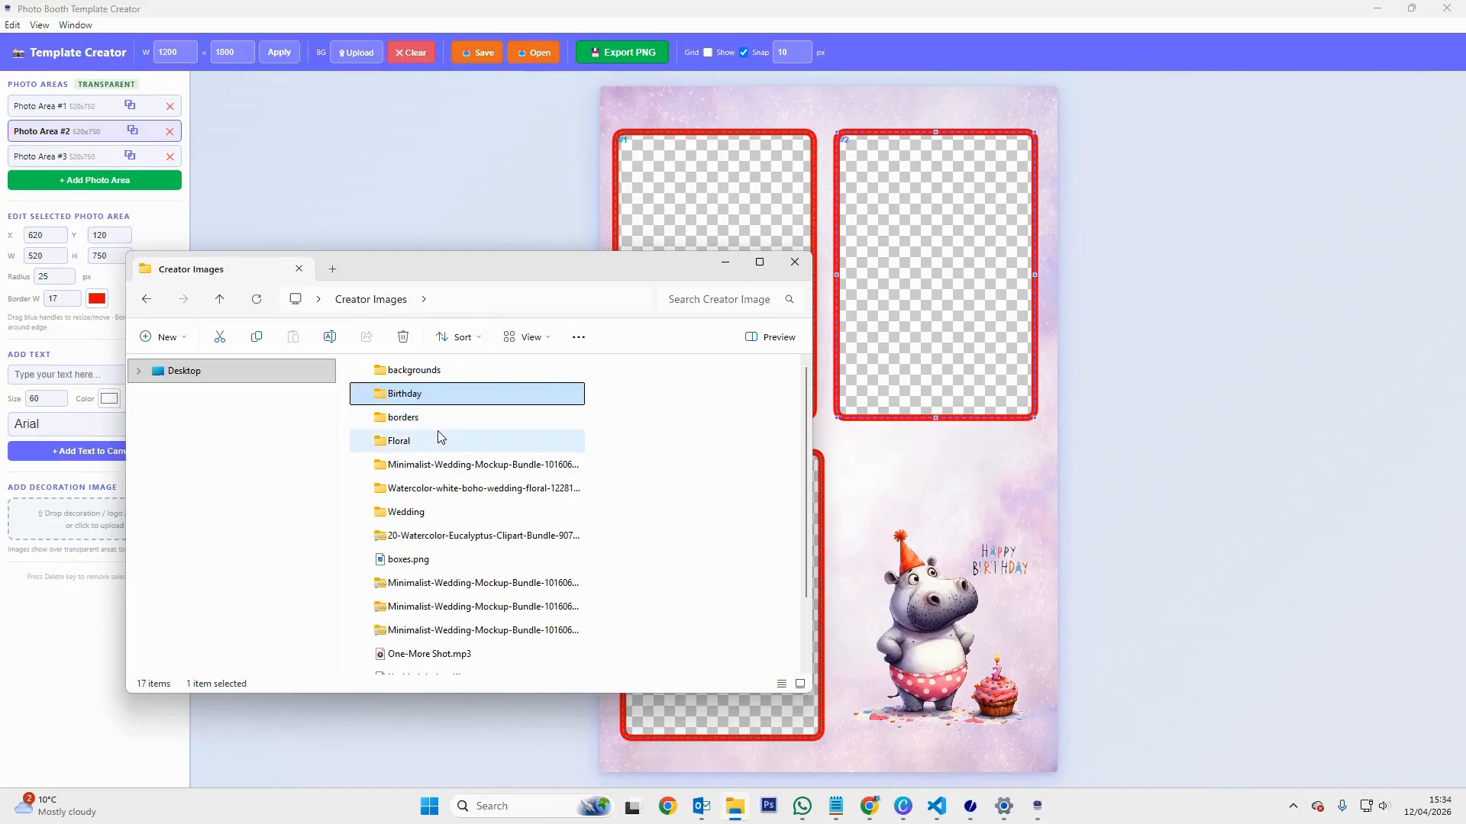
scroll(447, 532, down, 1)
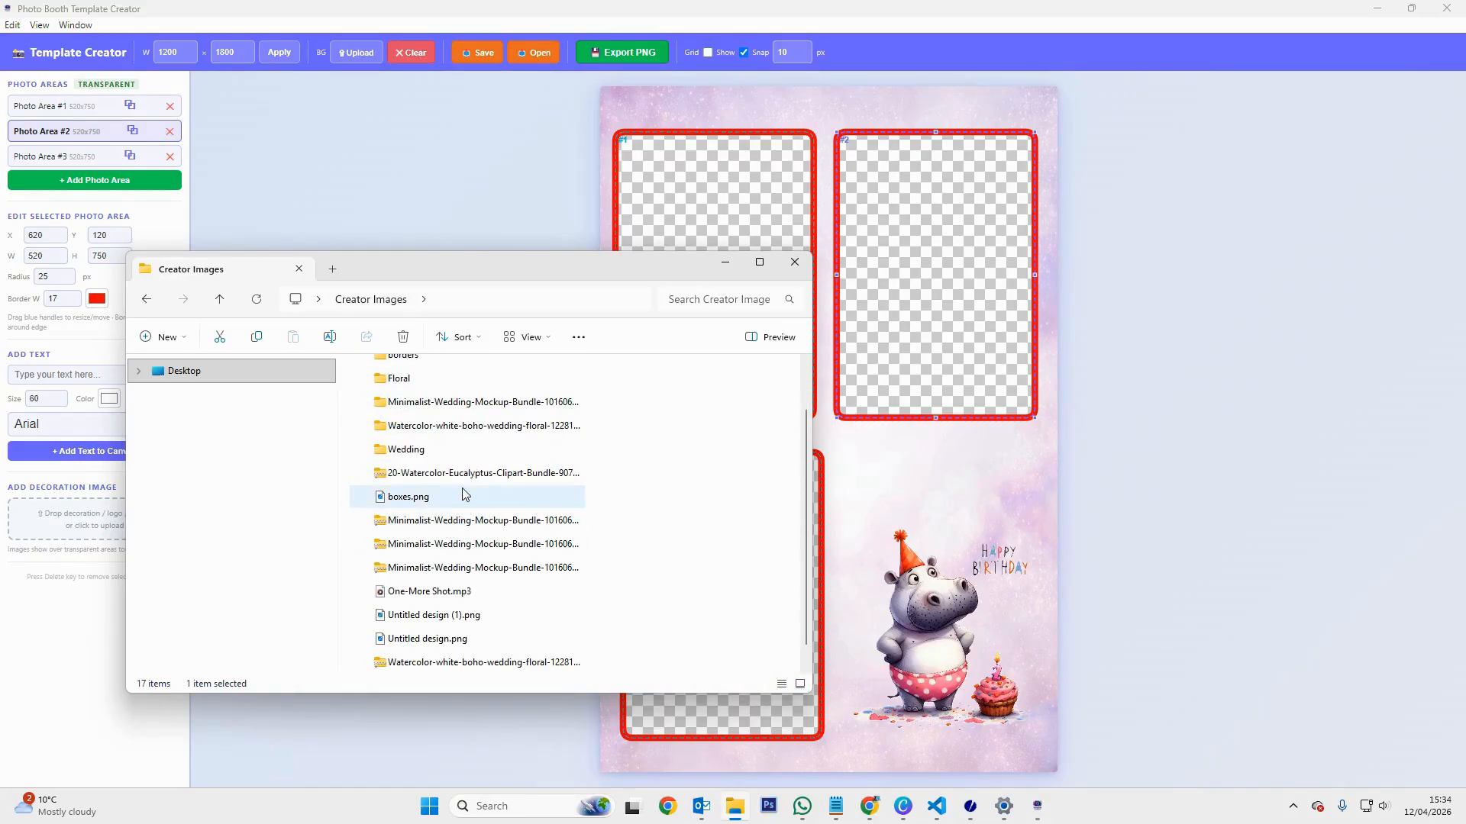
scroll(466, 458, up, 1)
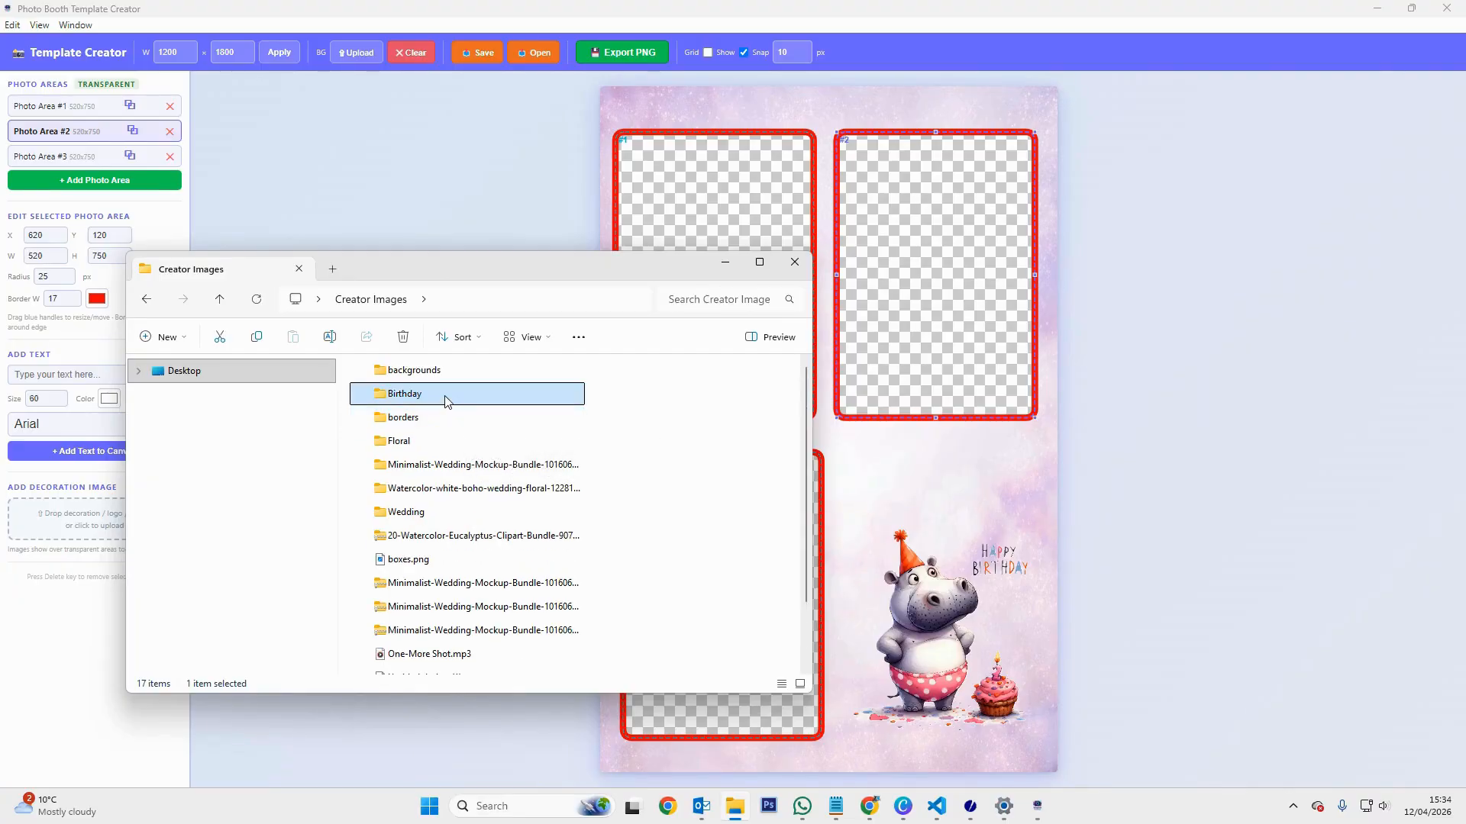
double_click(447, 395)
scroll(527, 476, down, 5)
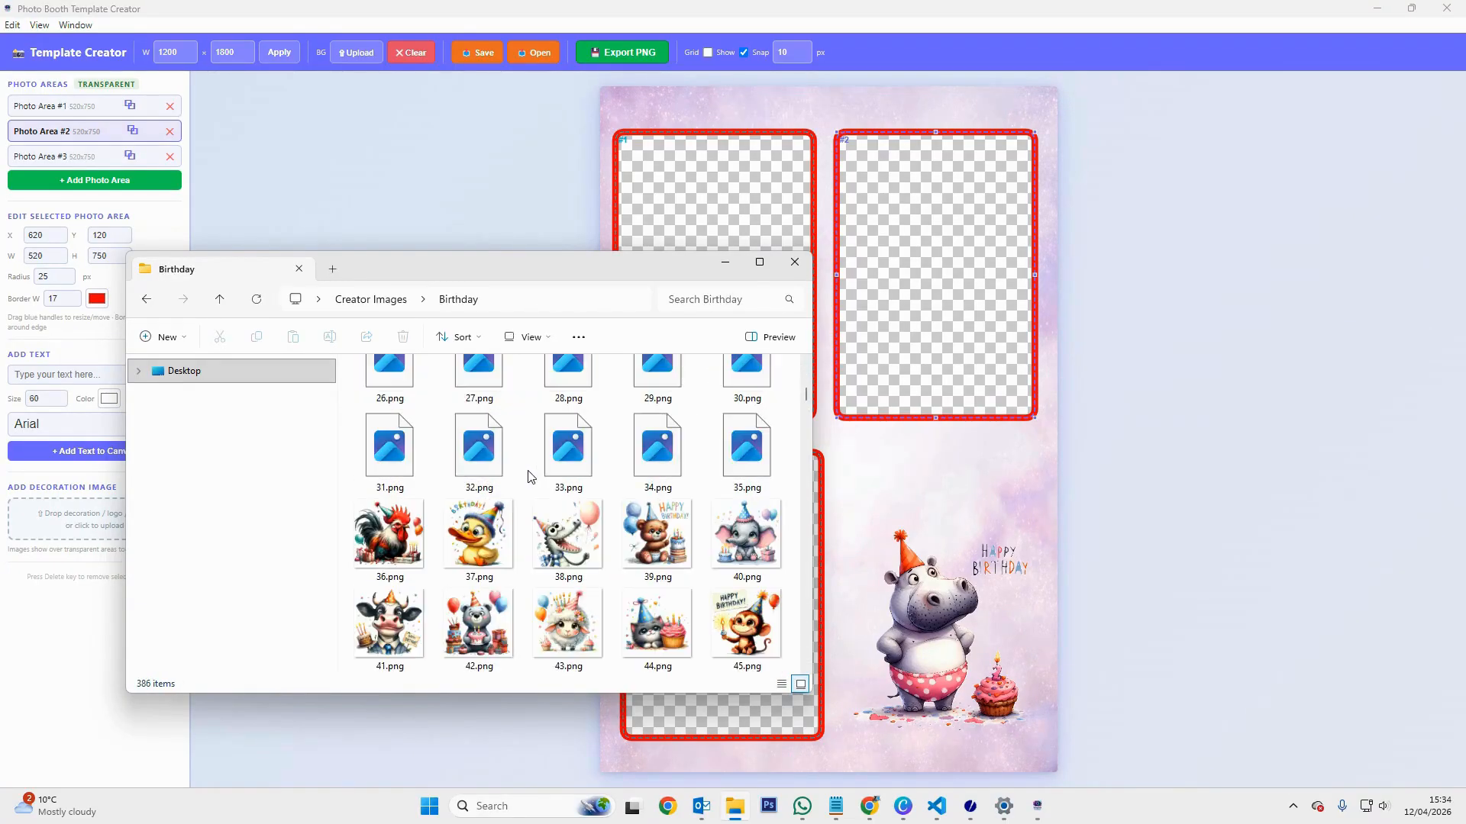
scroll(528, 477, down, 5)
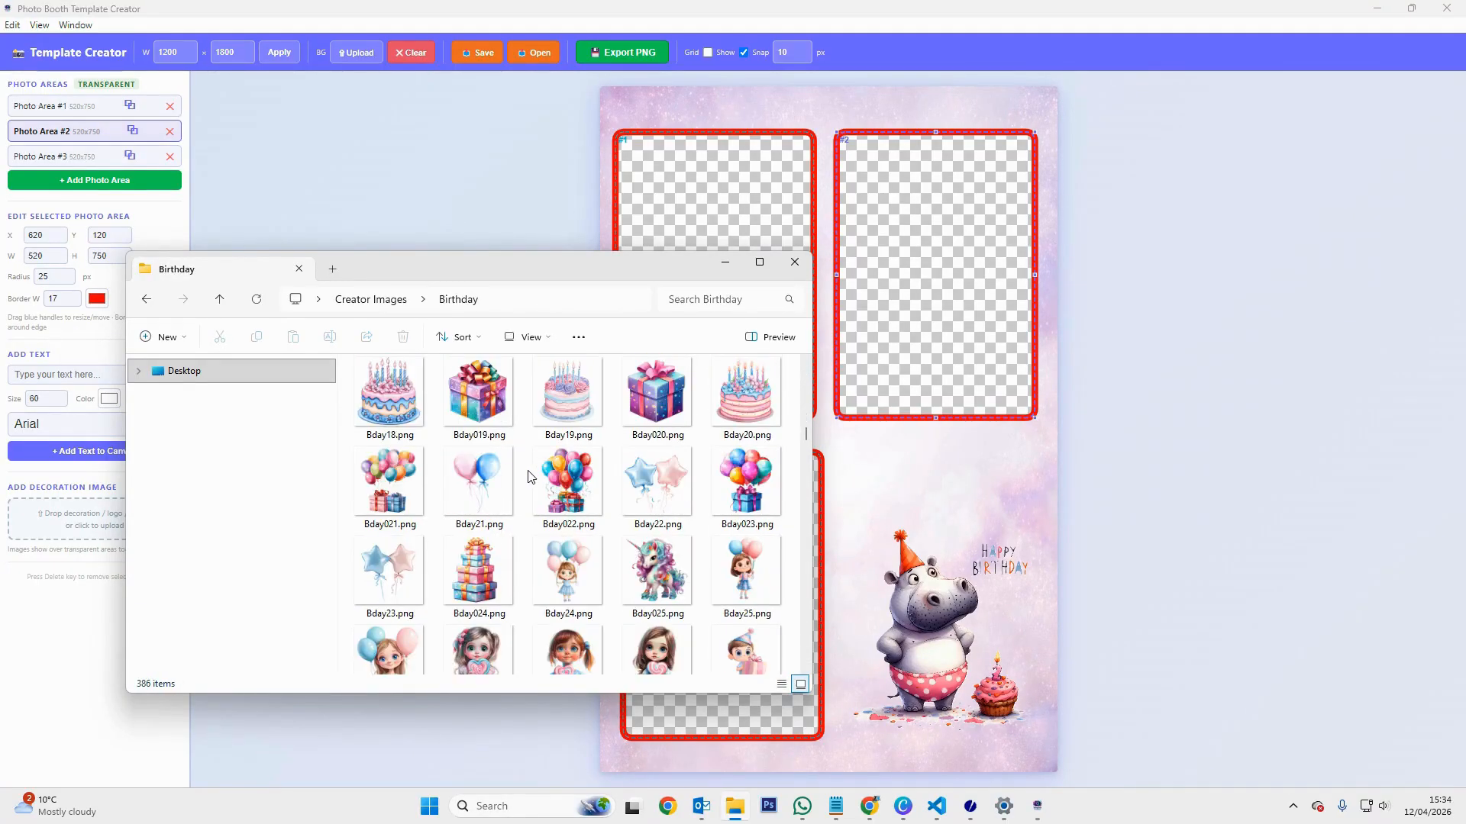
scroll(528, 476, up, 2)
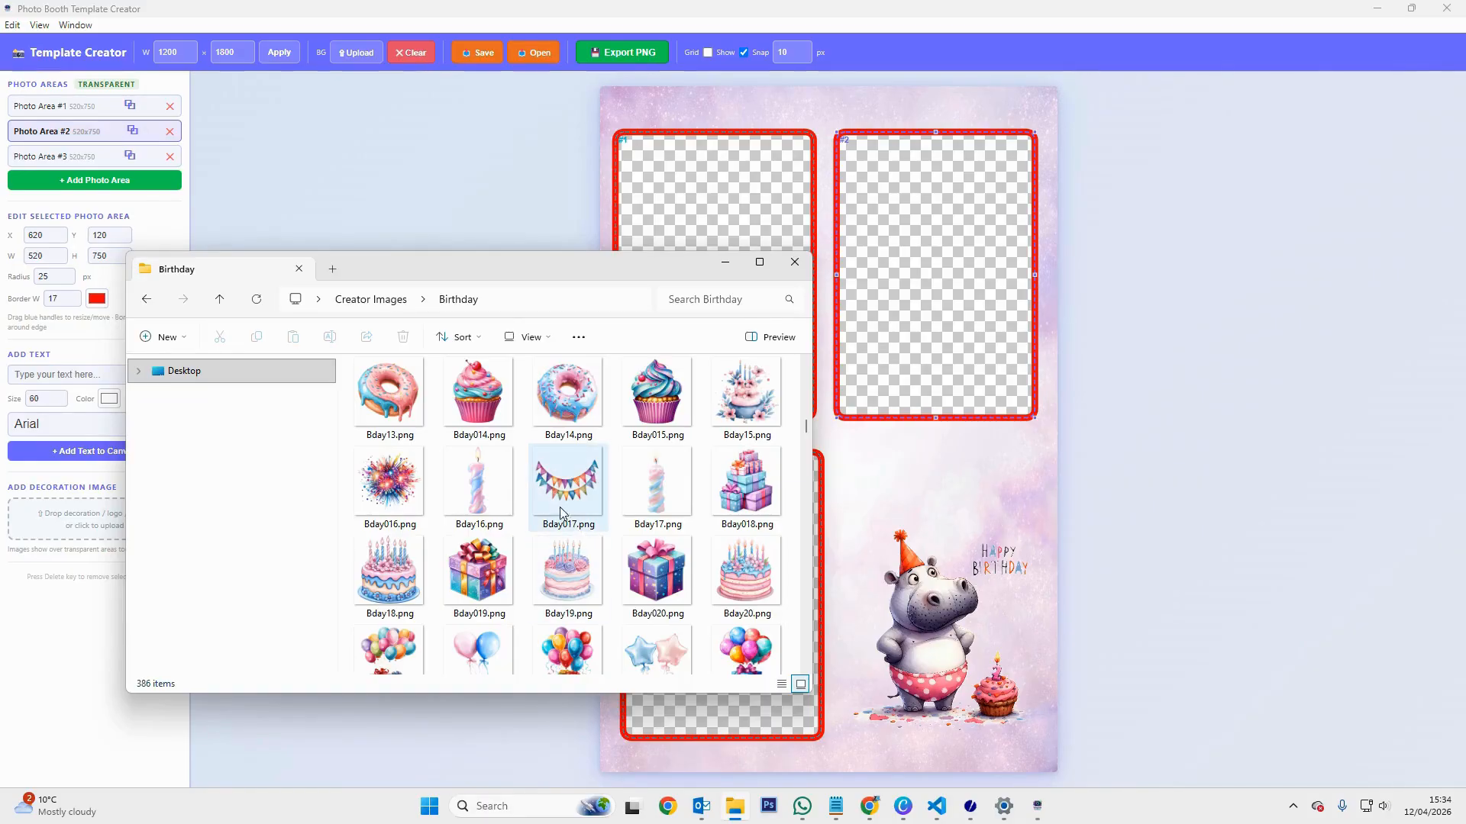
scroll(545, 579, down, 2)
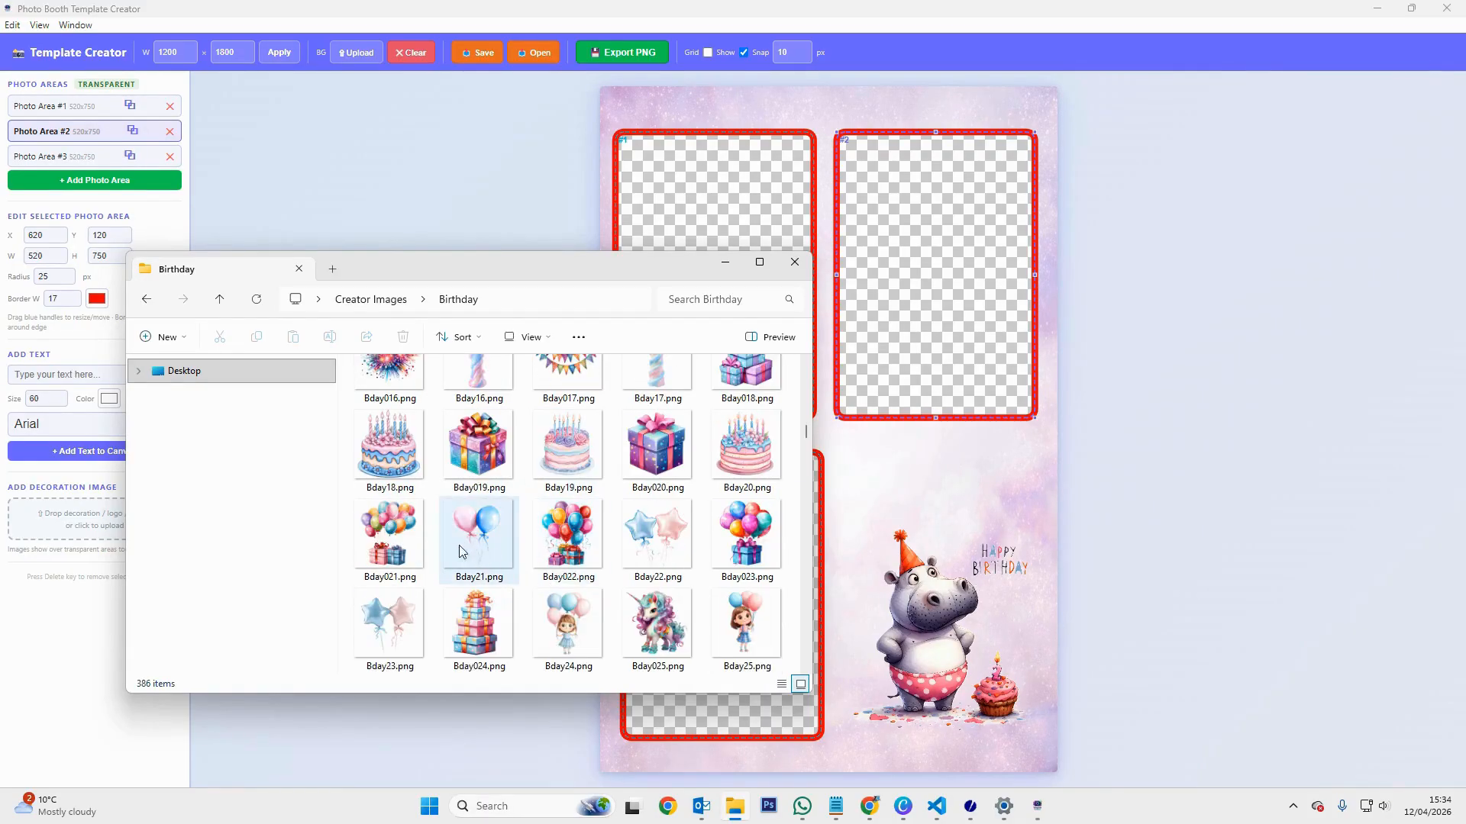
click(728, 535)
drag(727, 534, 838, 429)
click(792, 438)
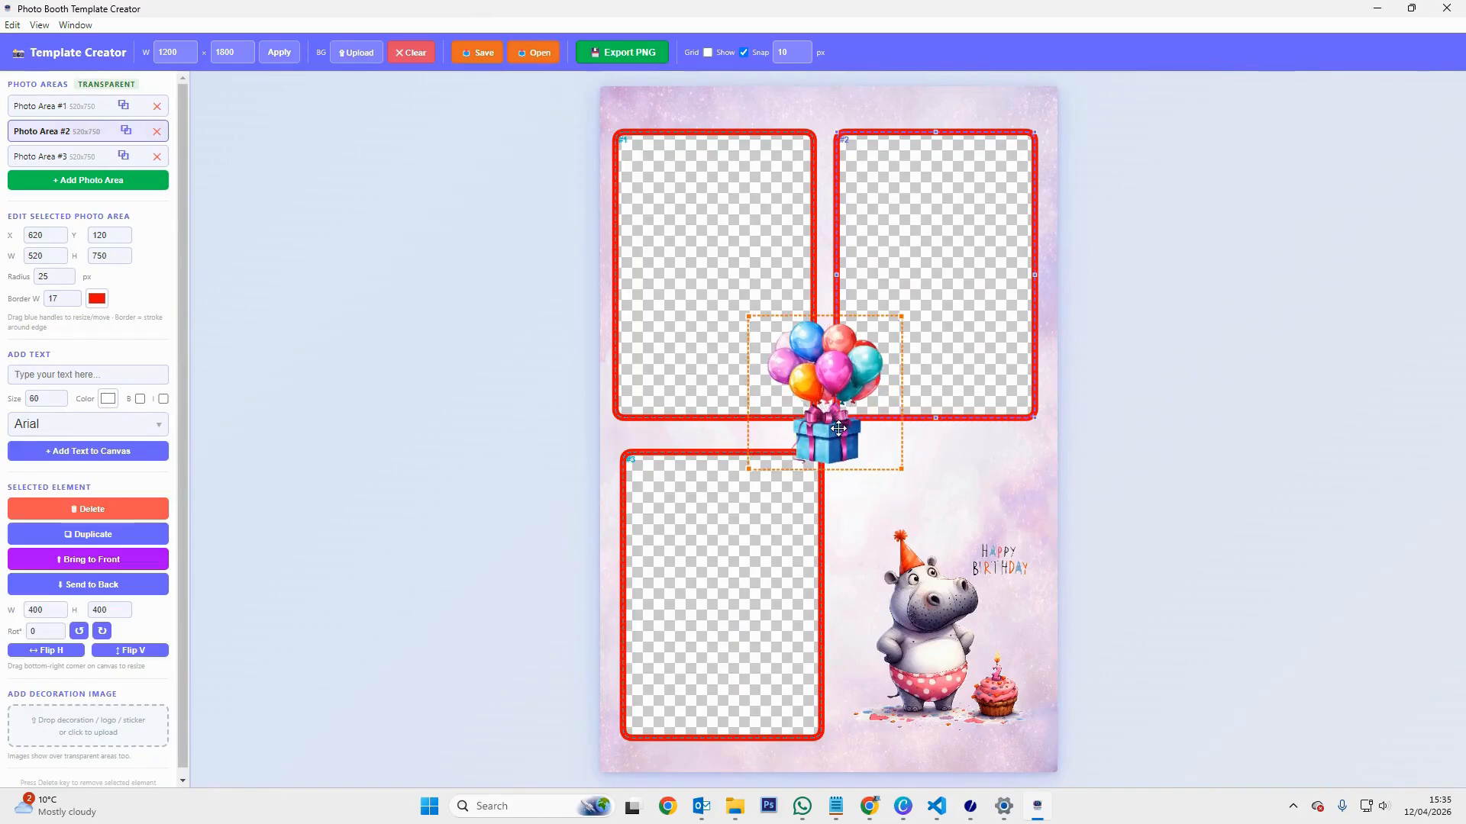
click(962, 456)
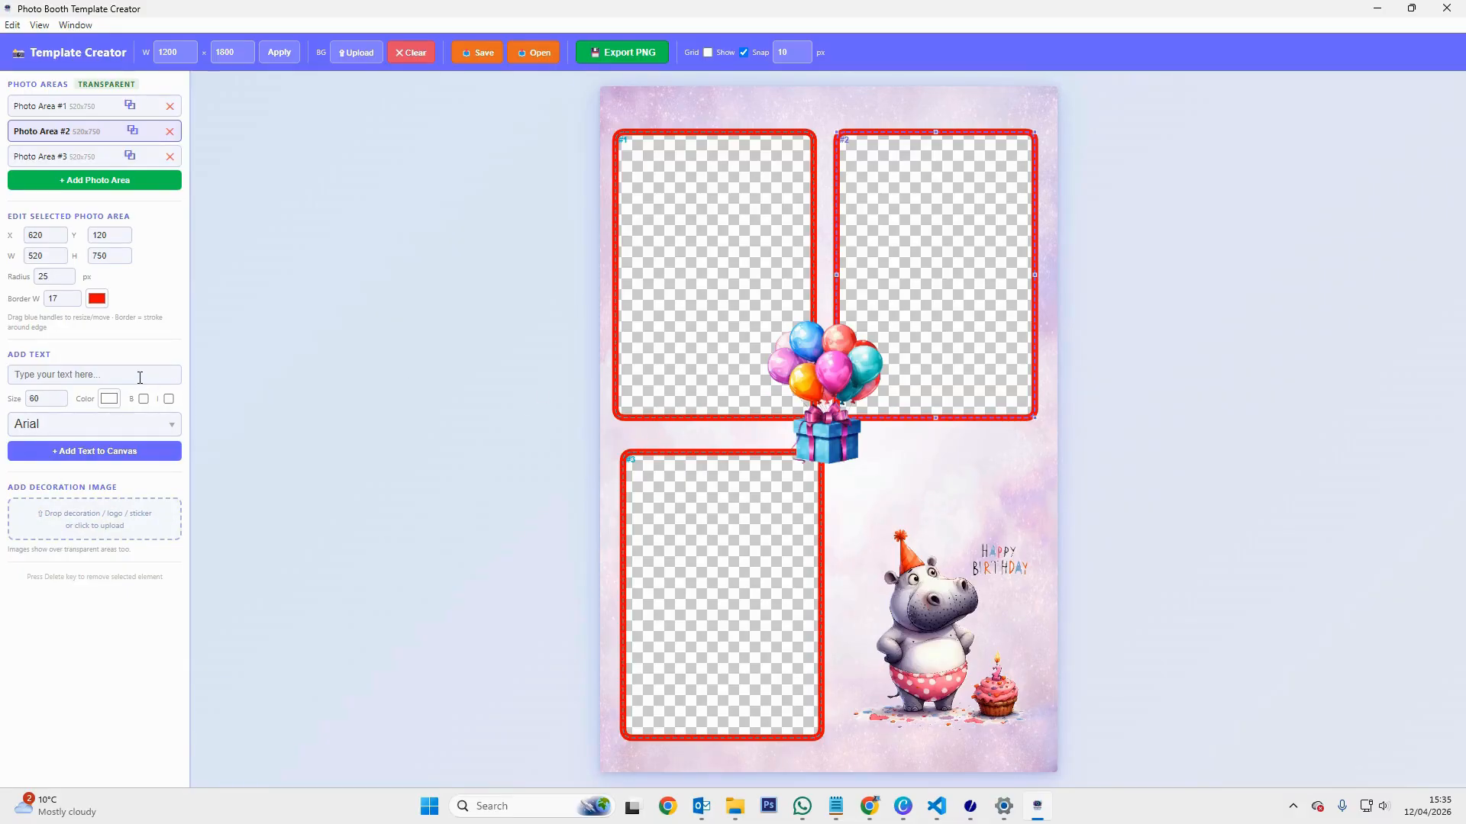
Add a text with the celebrant's first name and "21st Birthday", and place it above the hippo
click(139, 377)
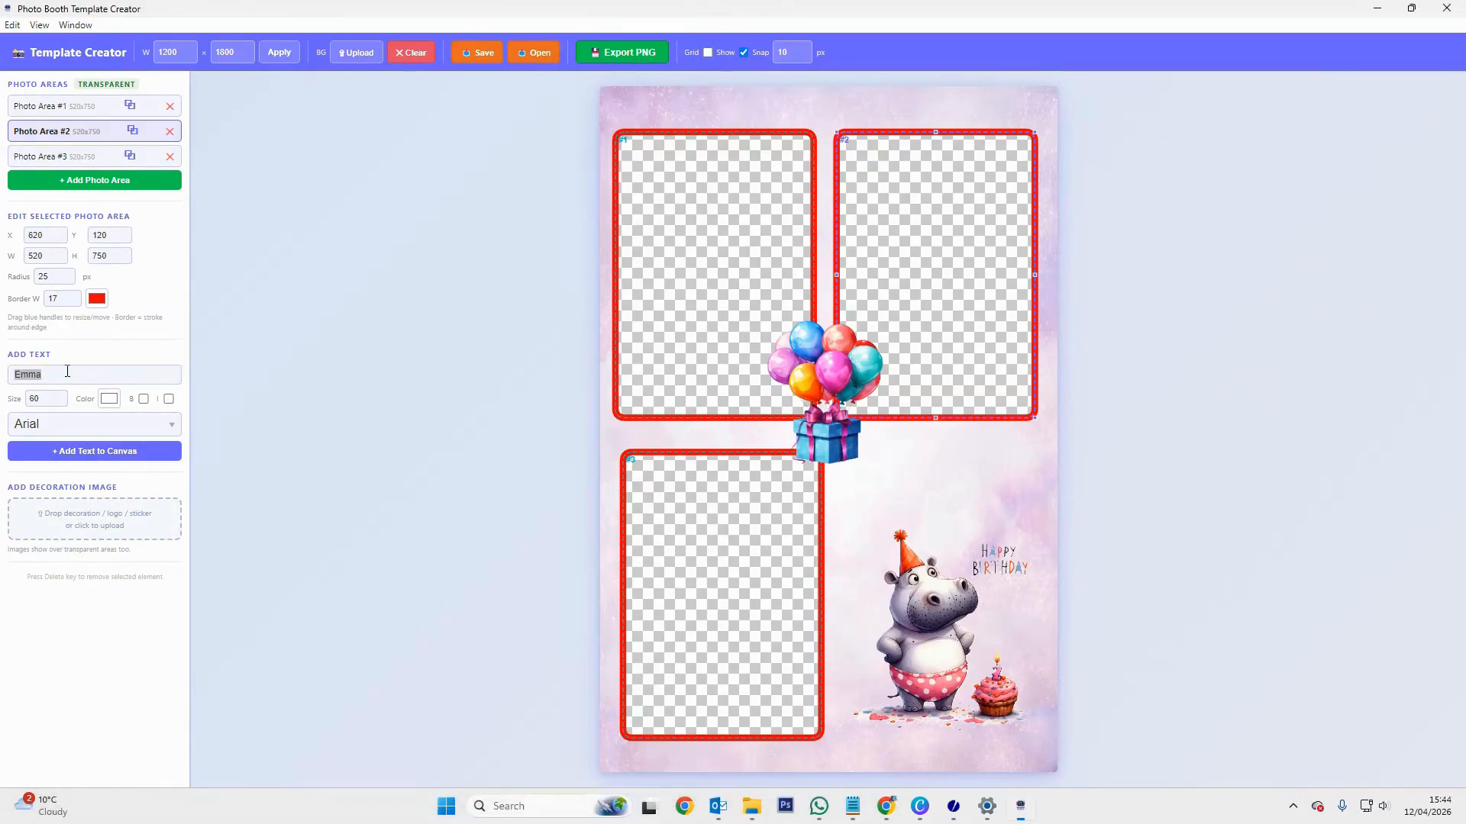
click(68, 372)
click(129, 455)
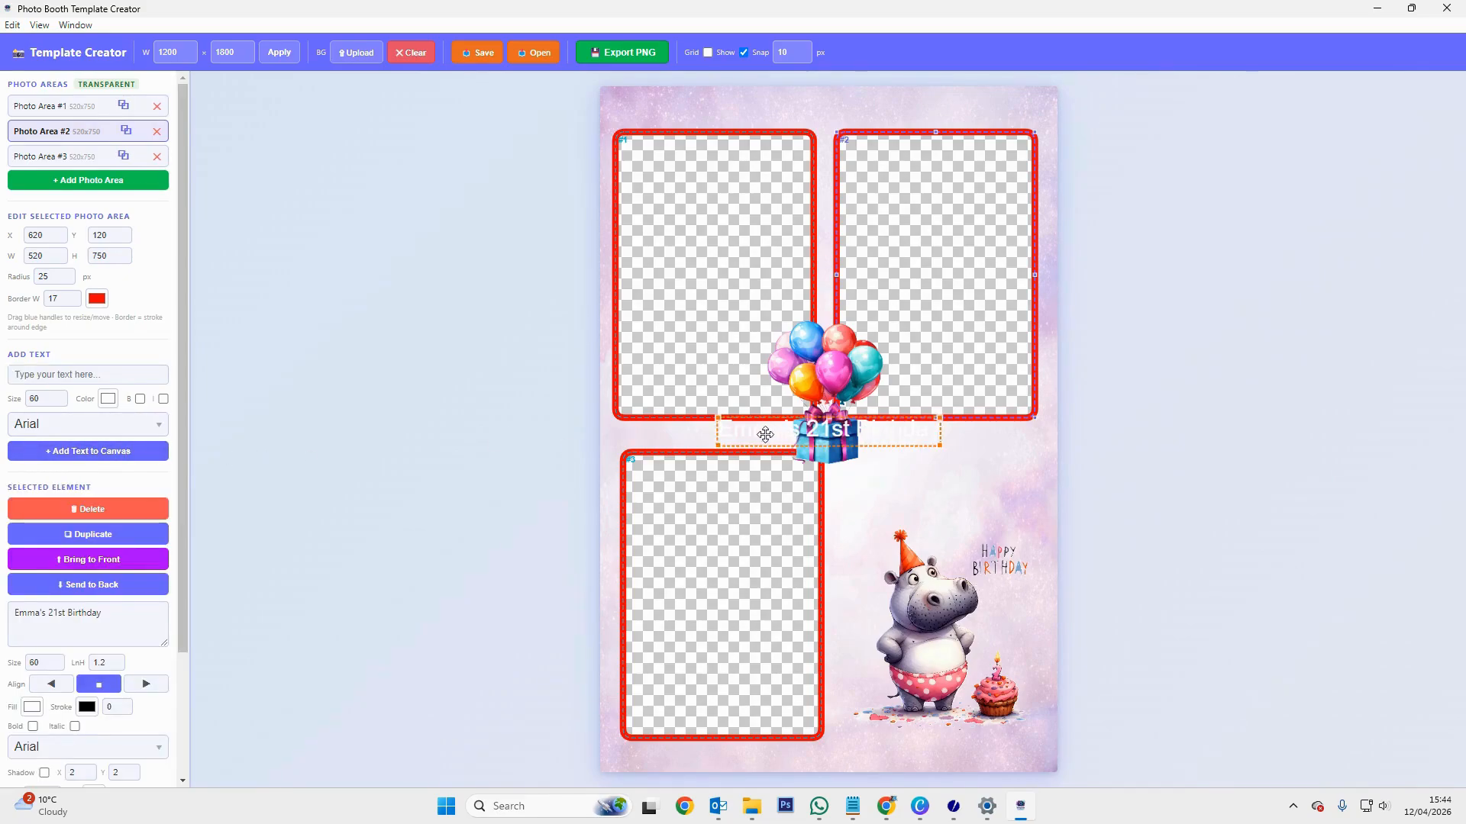
drag(800, 433, 929, 488)
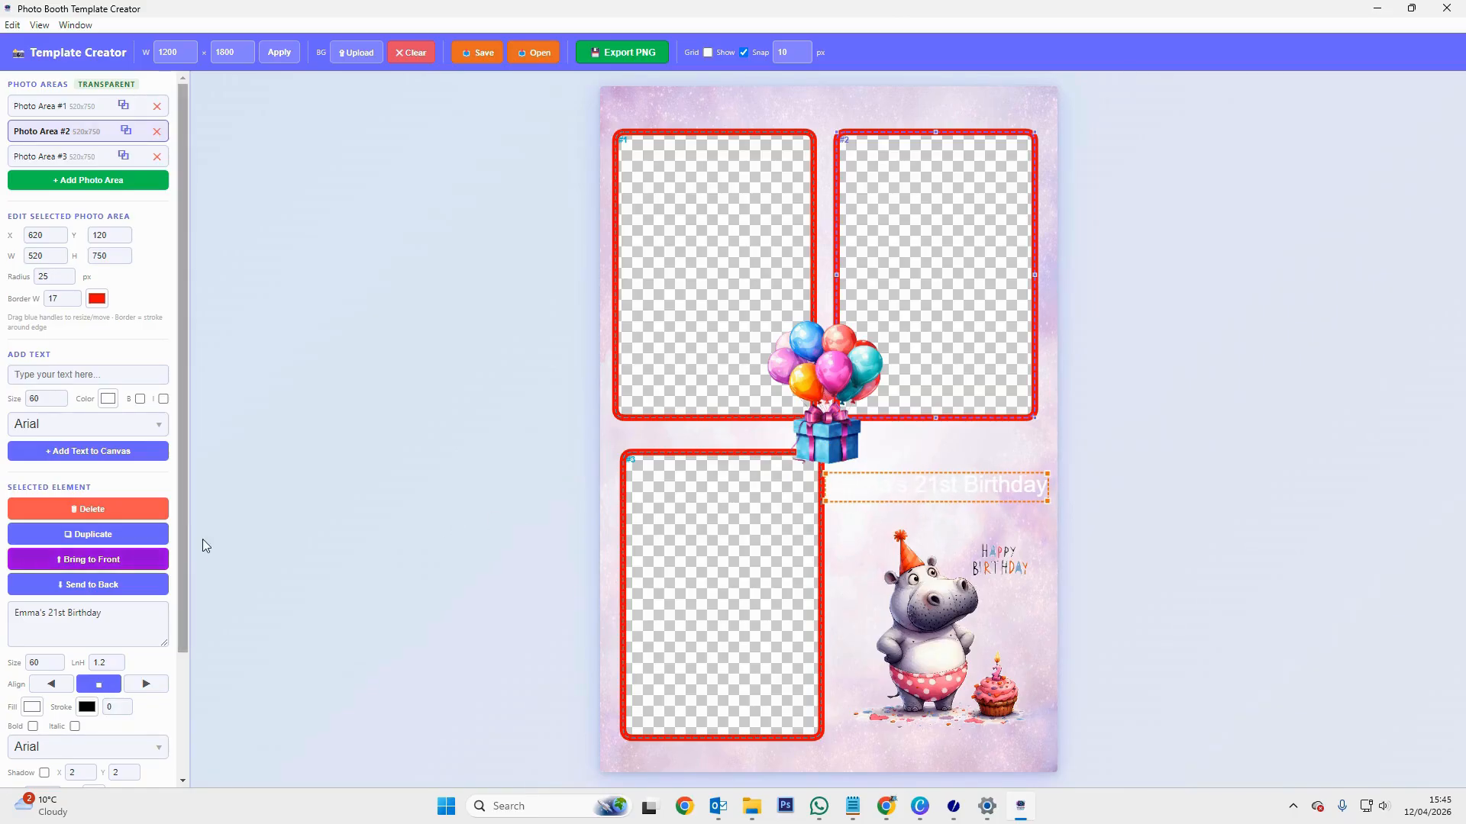
Set the birthday text's fill colour to red (RGB 255, 5, 5)
scroll(69, 512, down, 2)
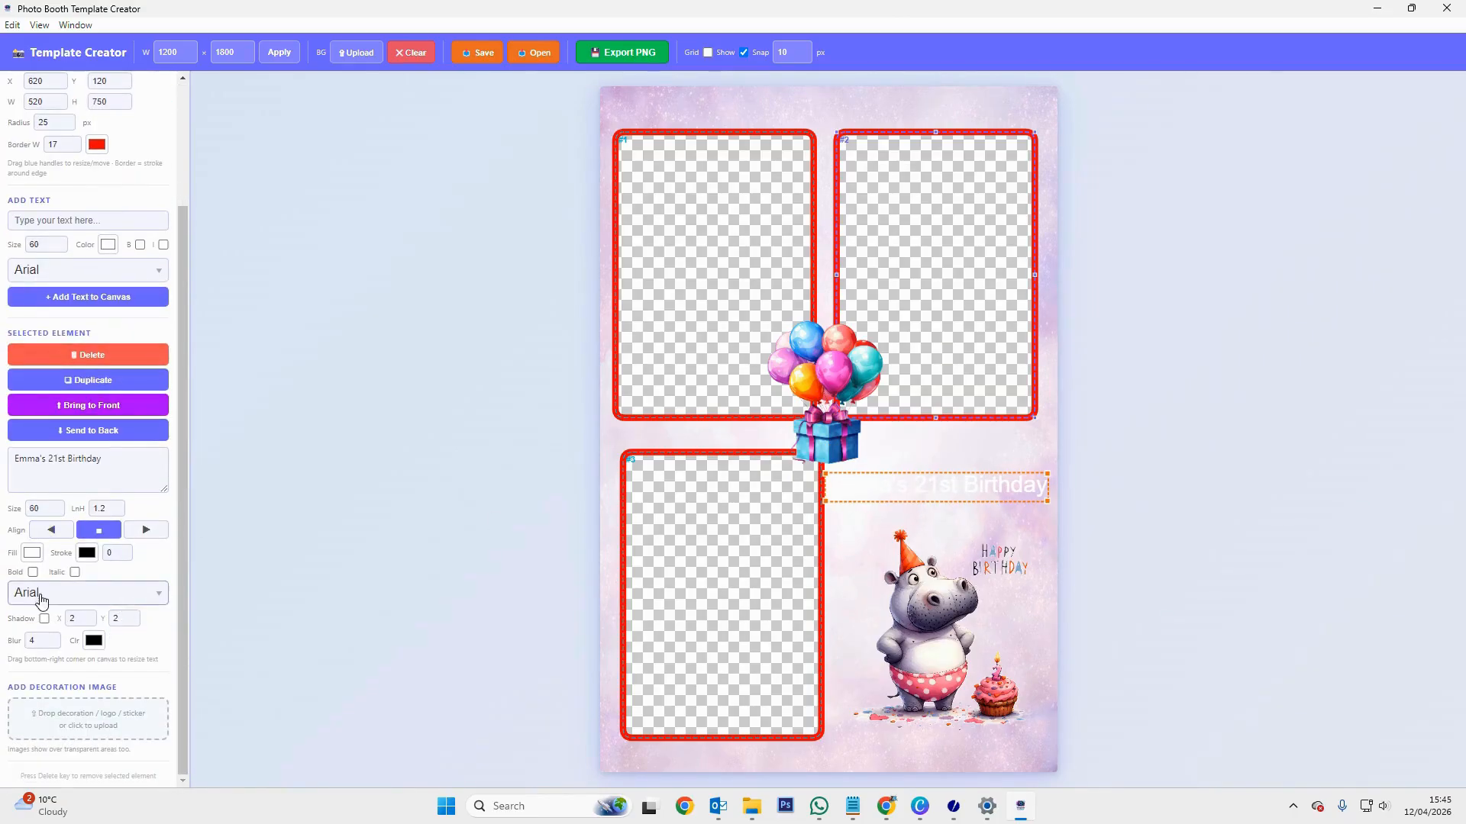
click(32, 554)
drag(113, 575, 196, 564)
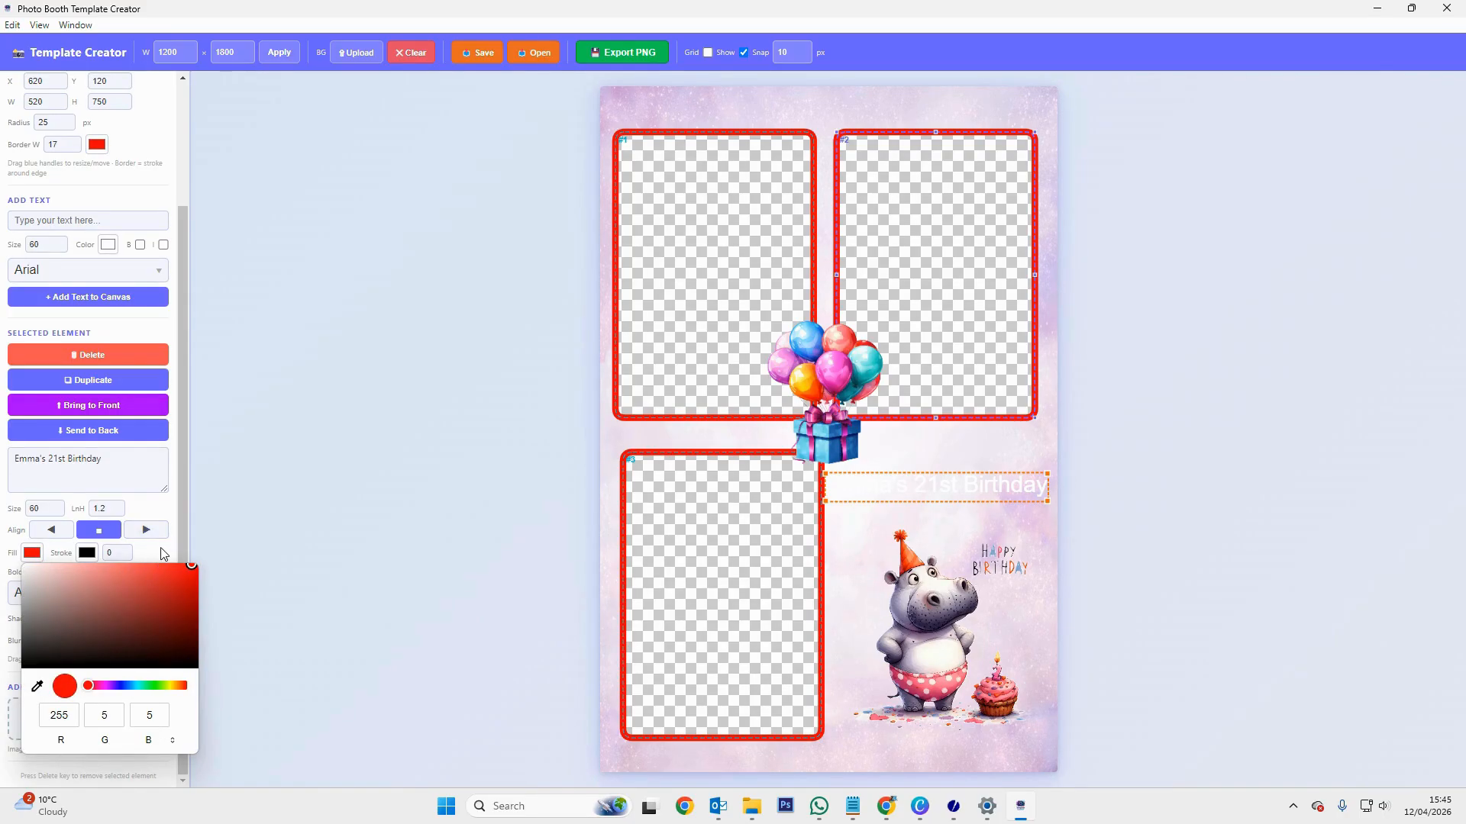
click(166, 553)
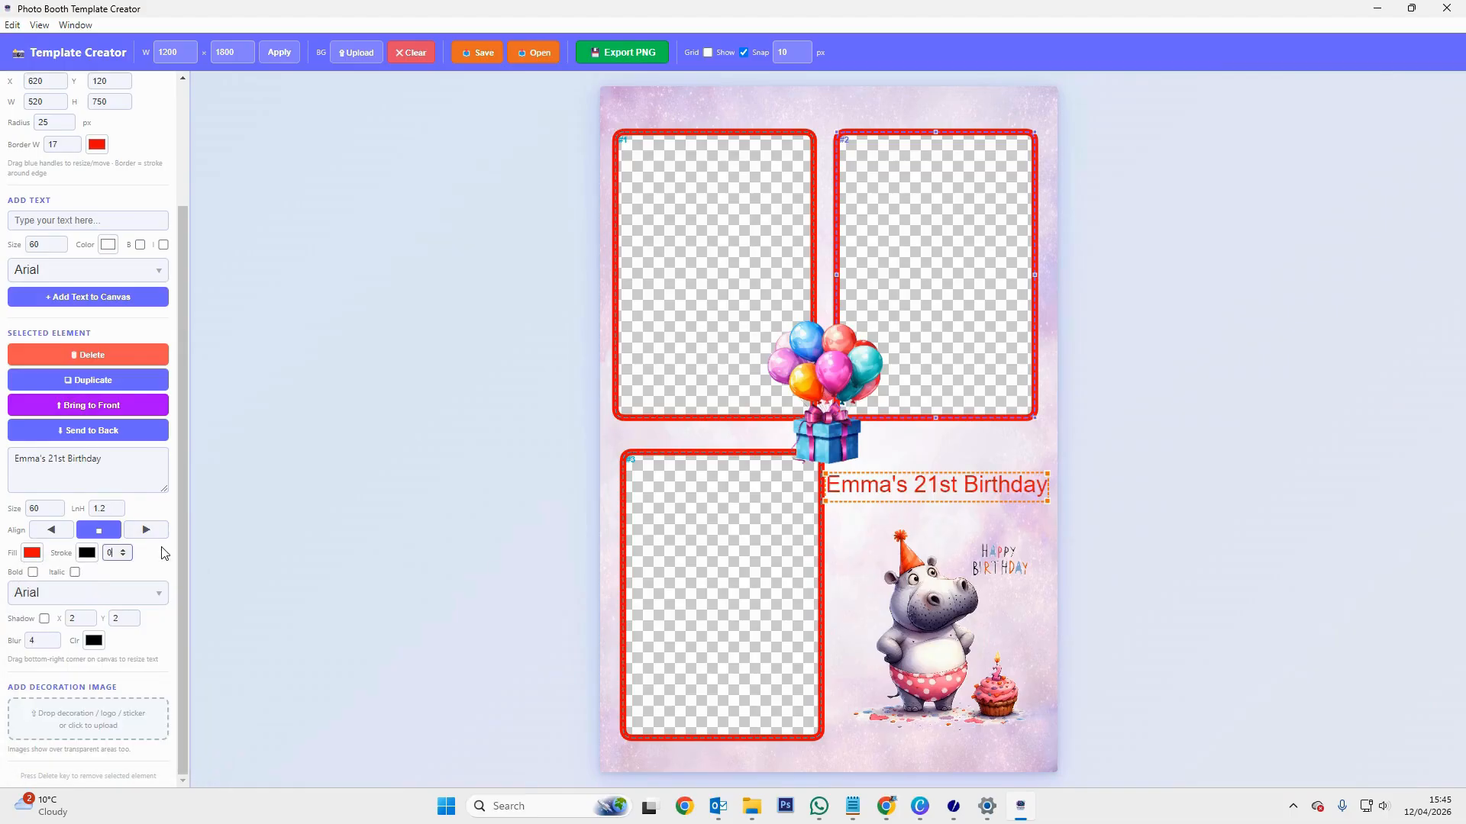
Give the birthday text a black stroke with a width of 3
click(87, 554)
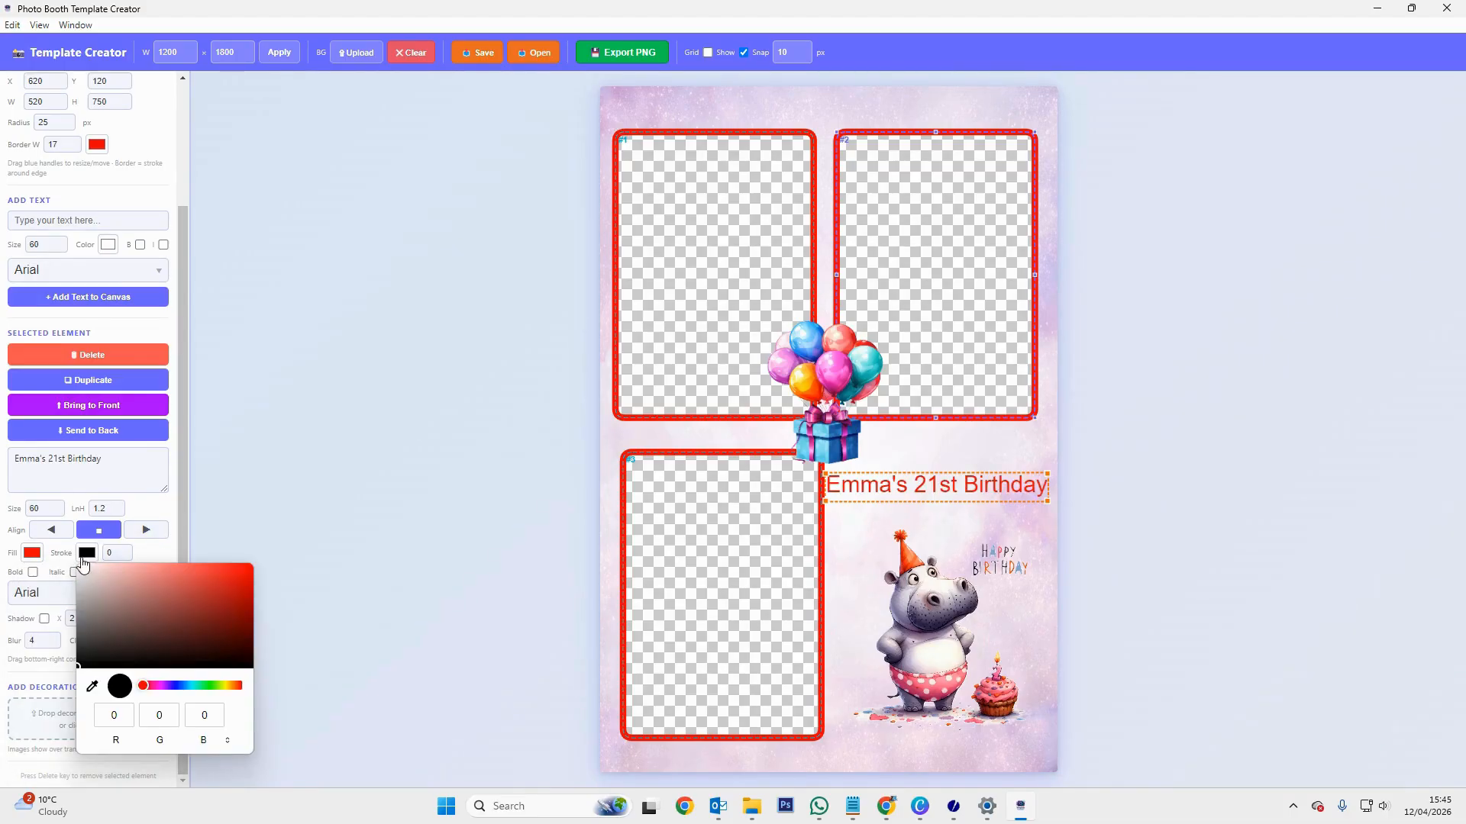
click(143, 556)
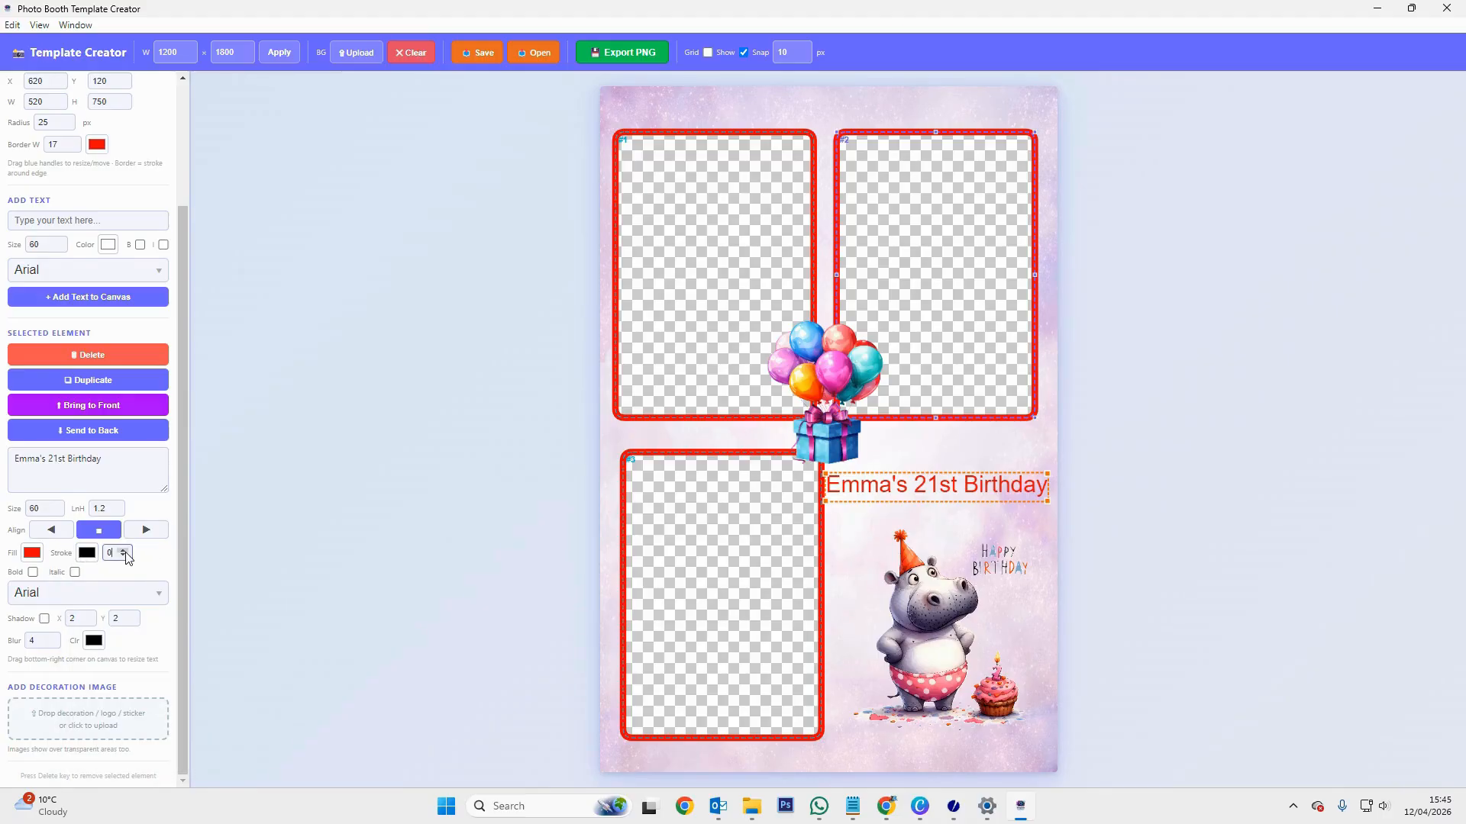
click(123, 550)
click(123, 550)
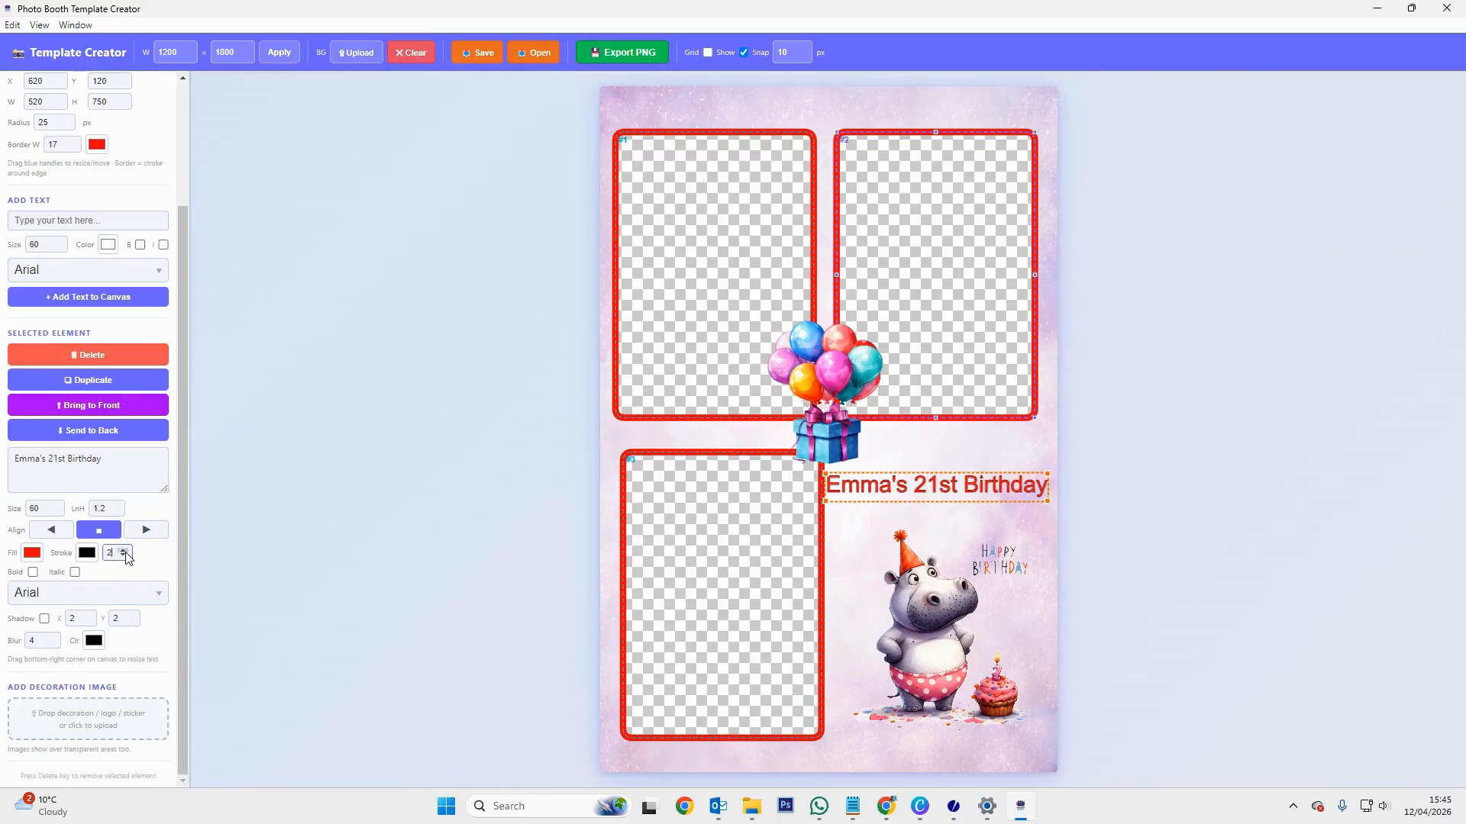
click(123, 550)
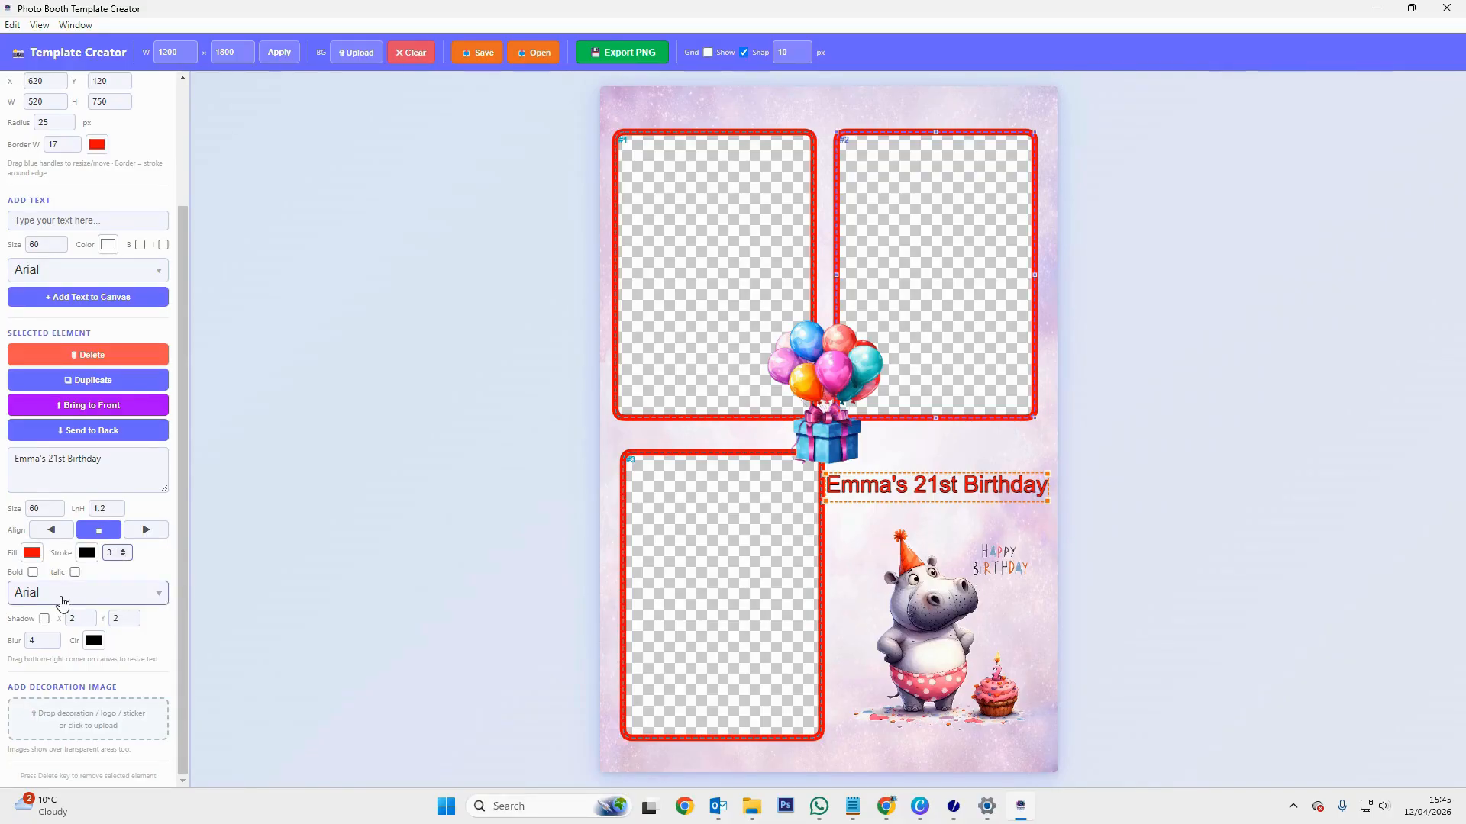
Try bold, italic and shadow on the birthday text one at a time, switching each off again
click(32, 572)
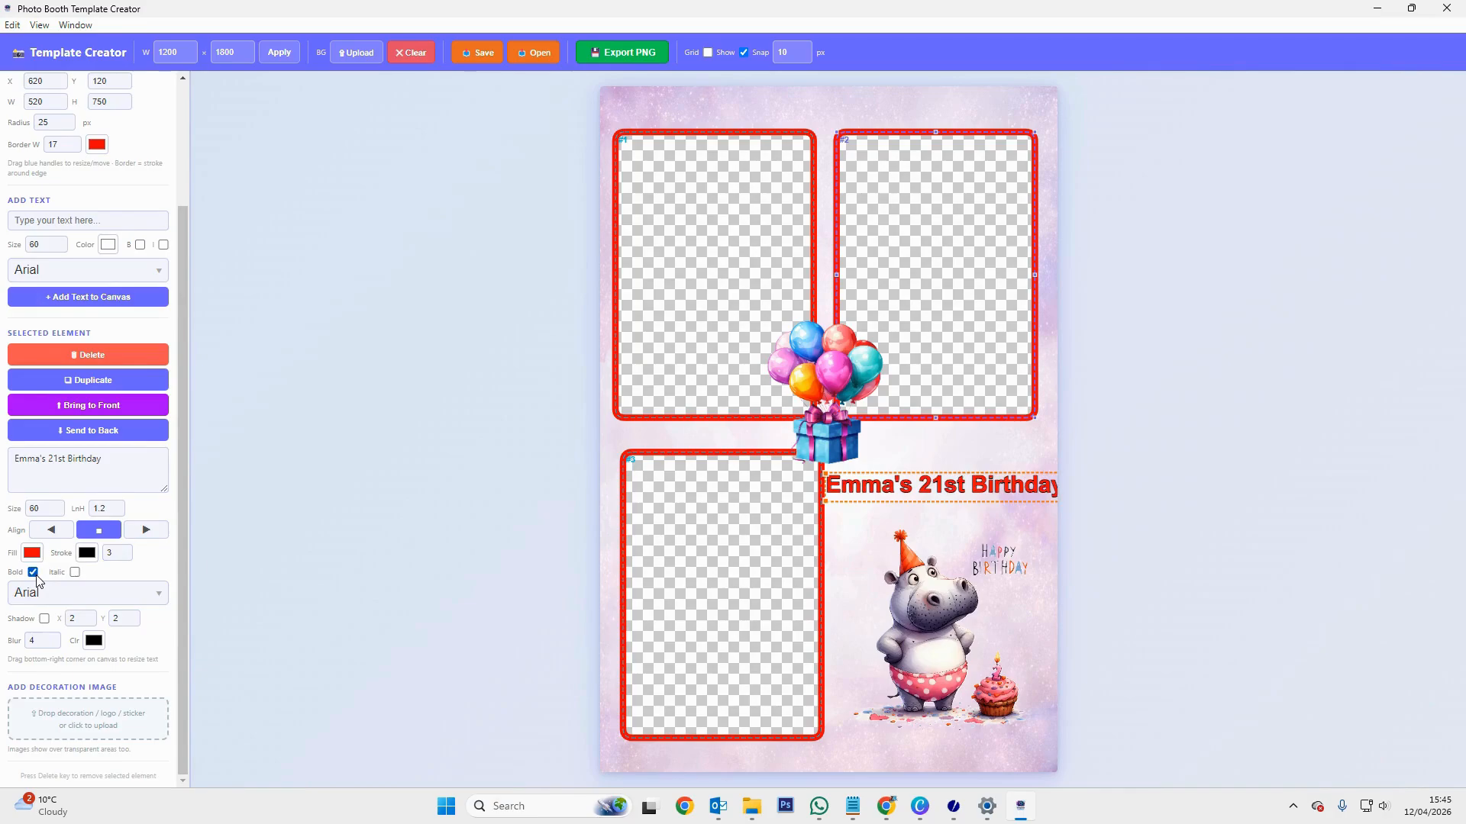
click(33, 572)
click(75, 574)
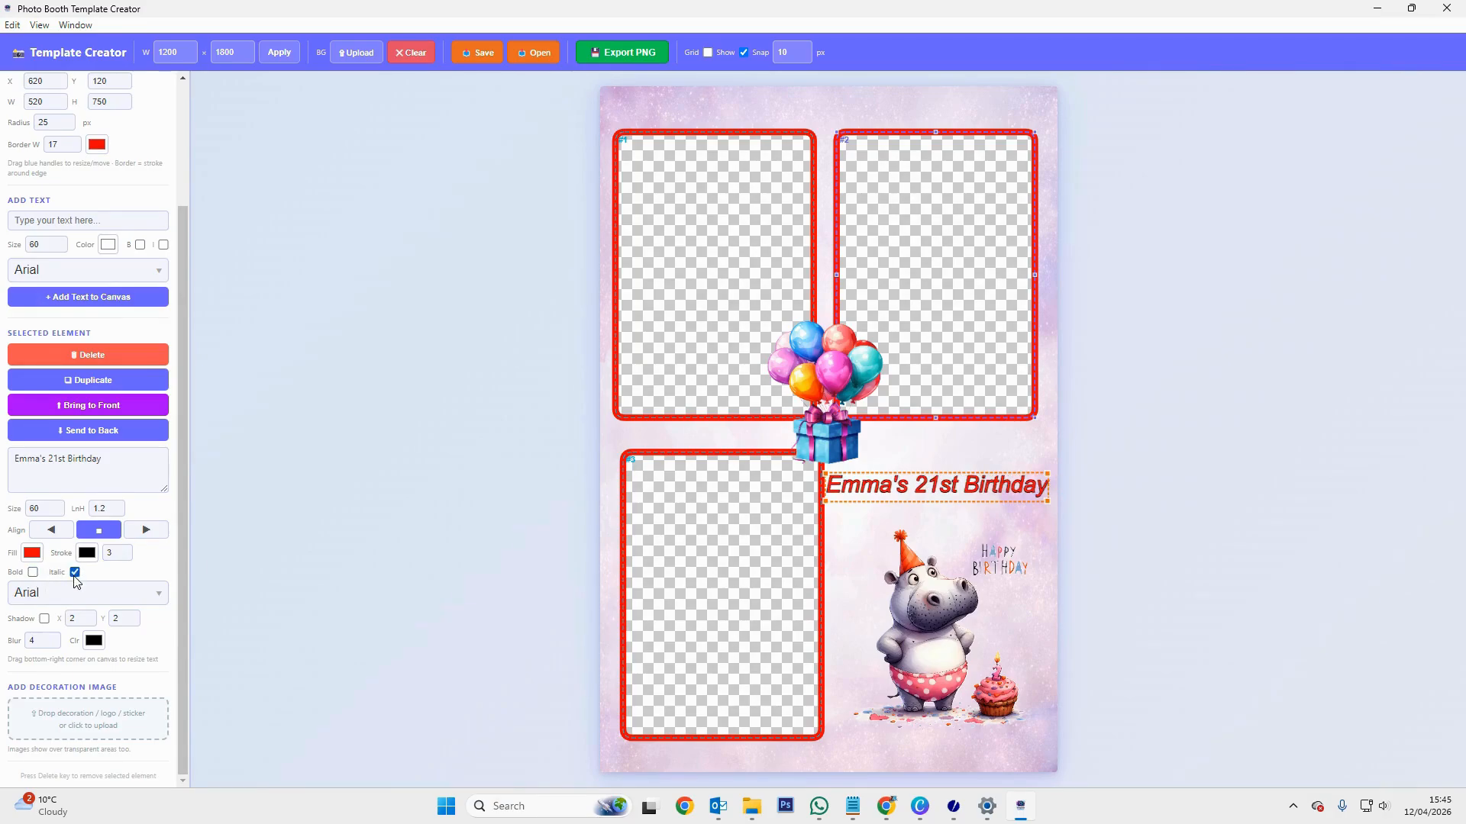
click(75, 574)
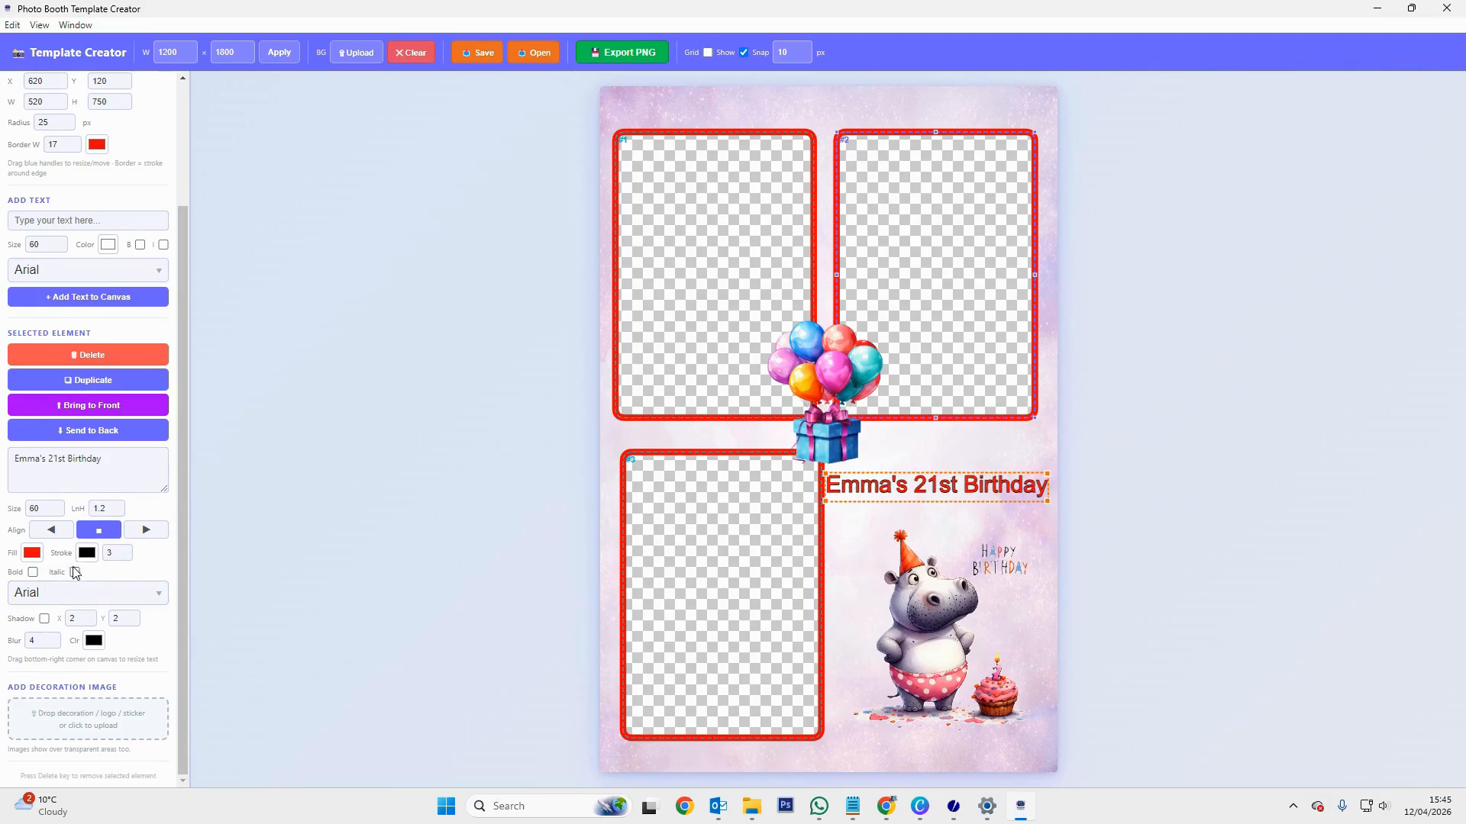
click(44, 619)
click(44, 620)
Browse the available fonts and change the birthday text's font to Arial Black
click(145, 594)
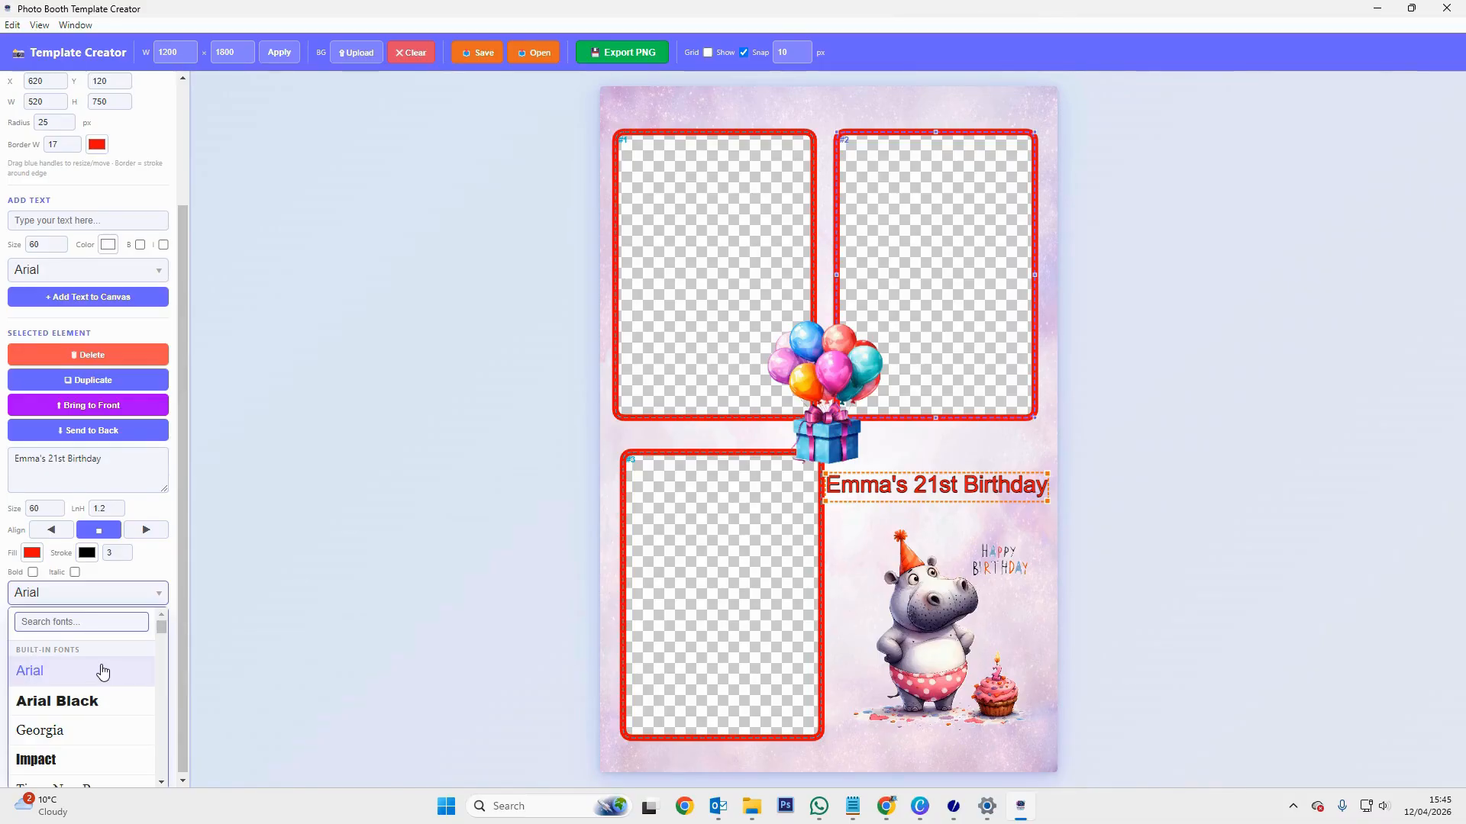
scroll(101, 661, down, 10)
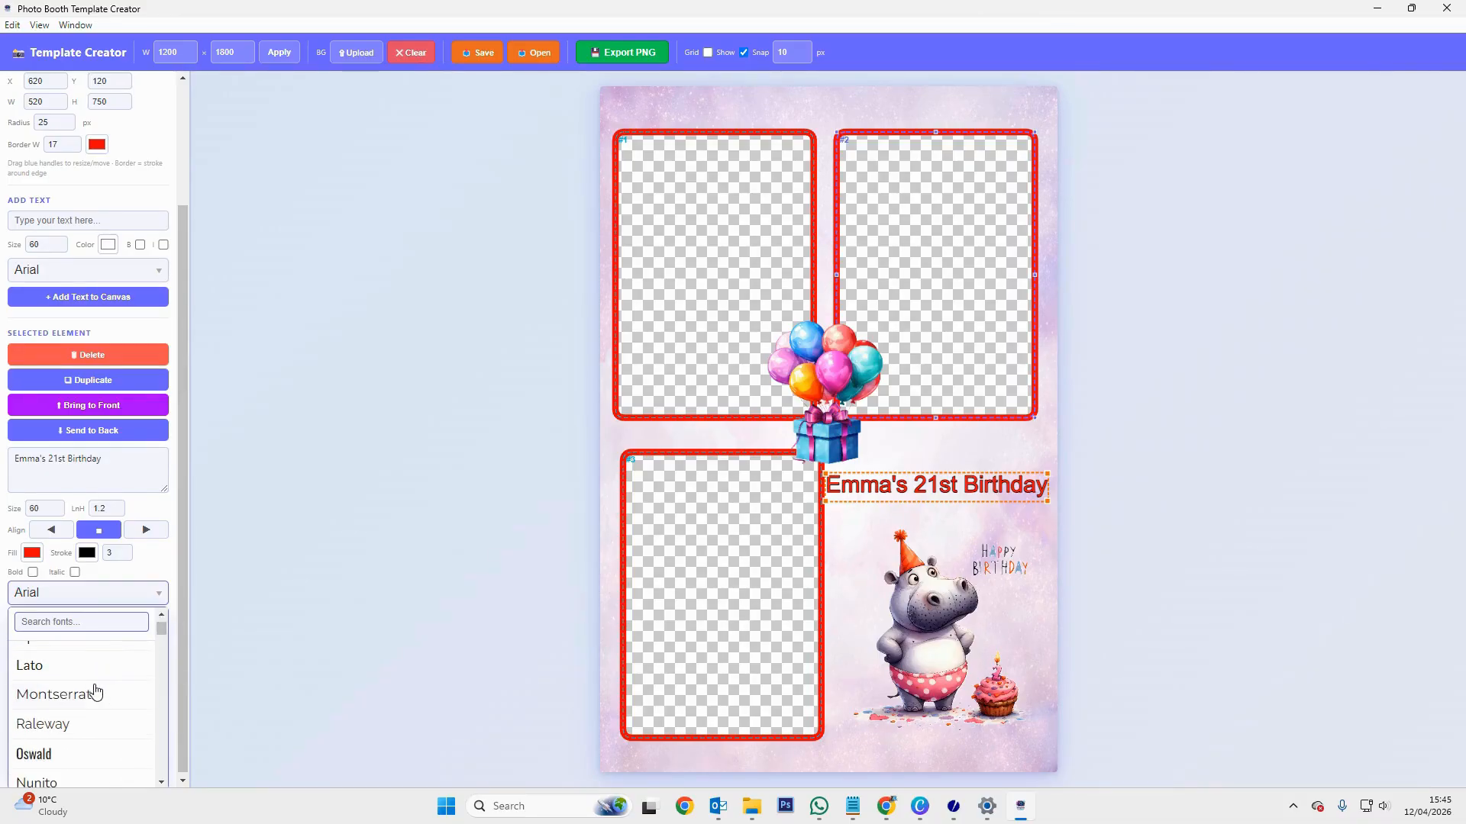
scroll(91, 687, up, 10)
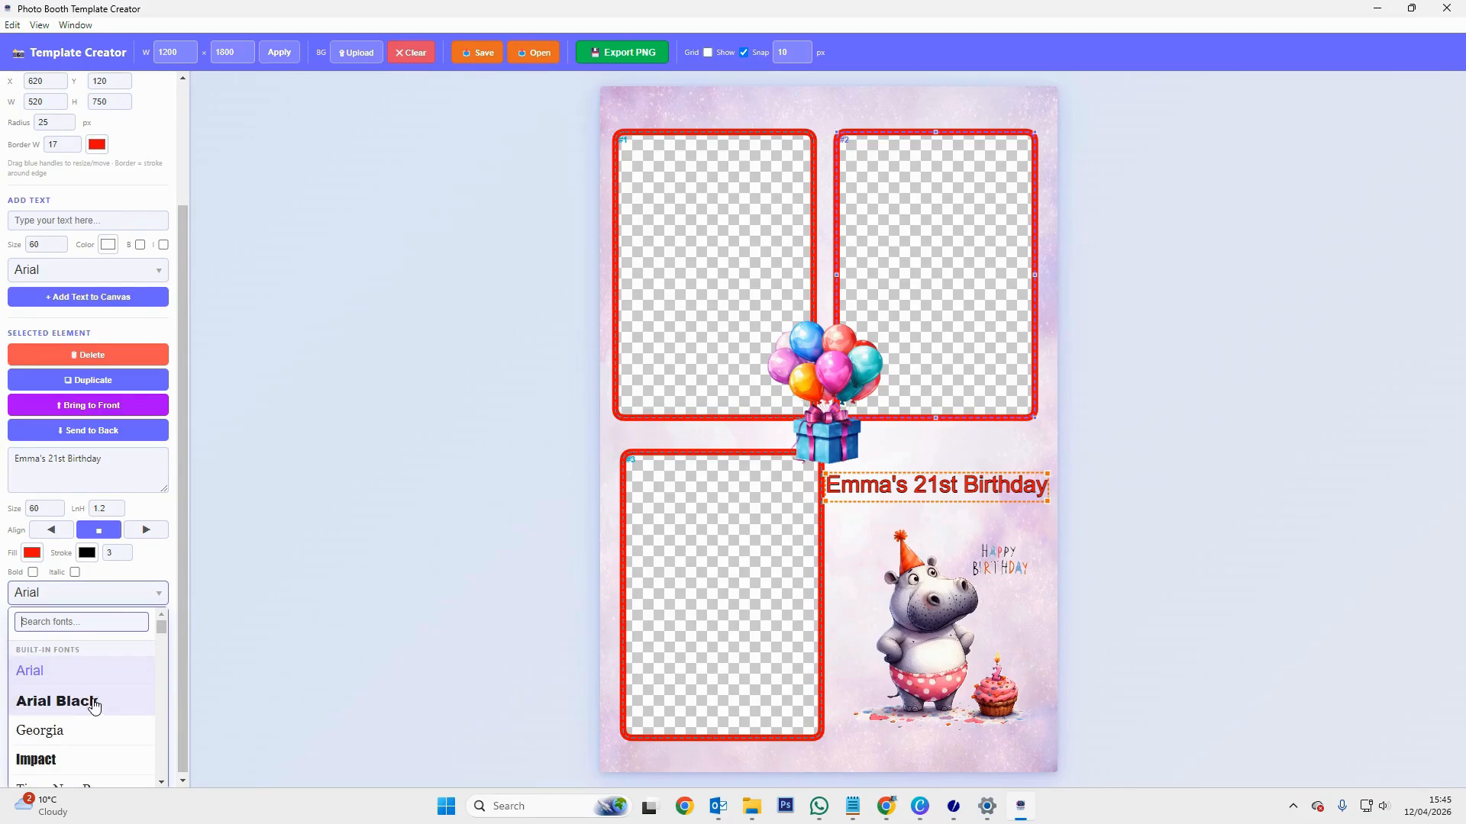
click(102, 699)
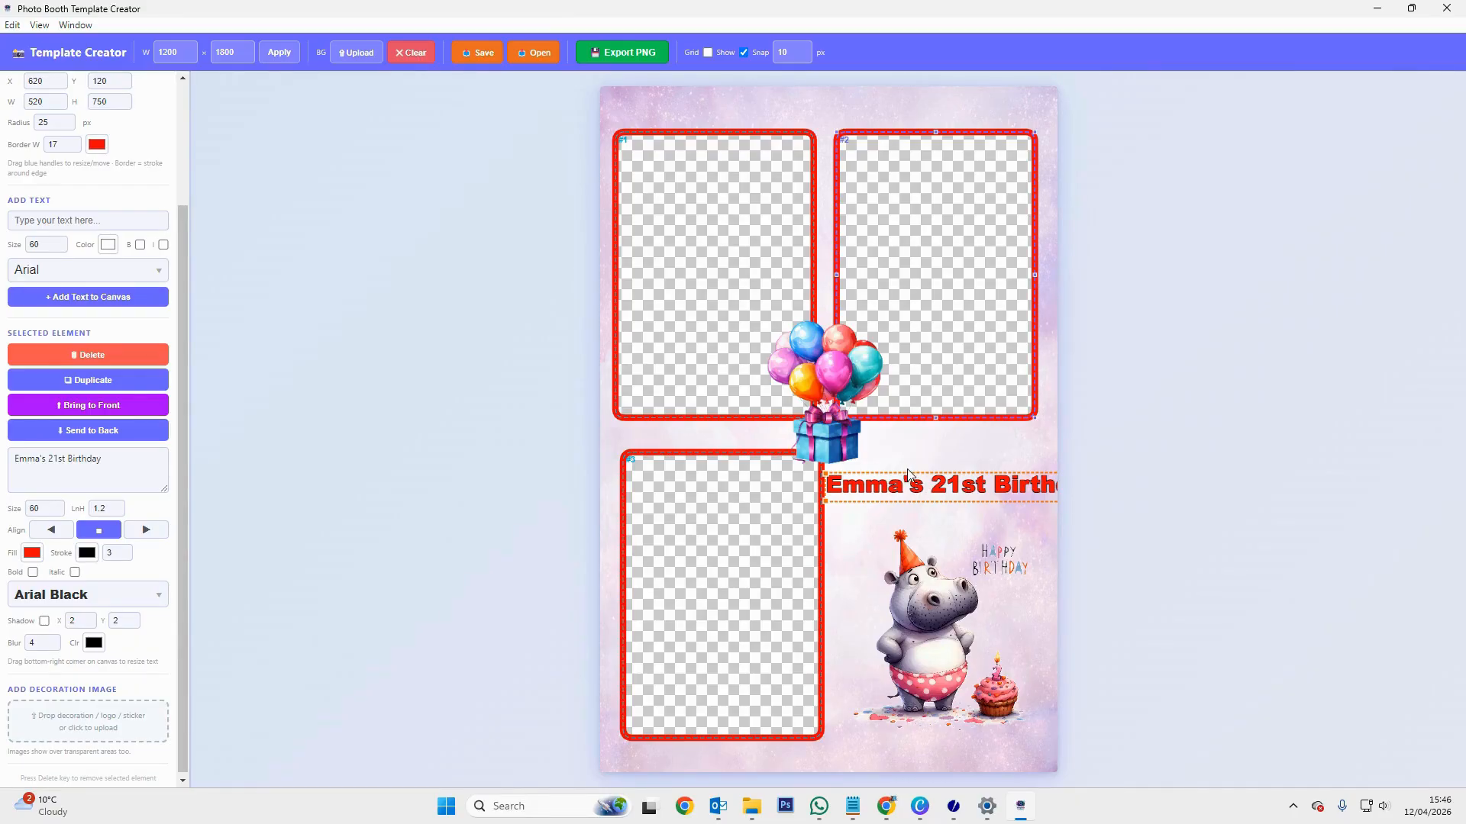
drag(990, 491, 990, 486)
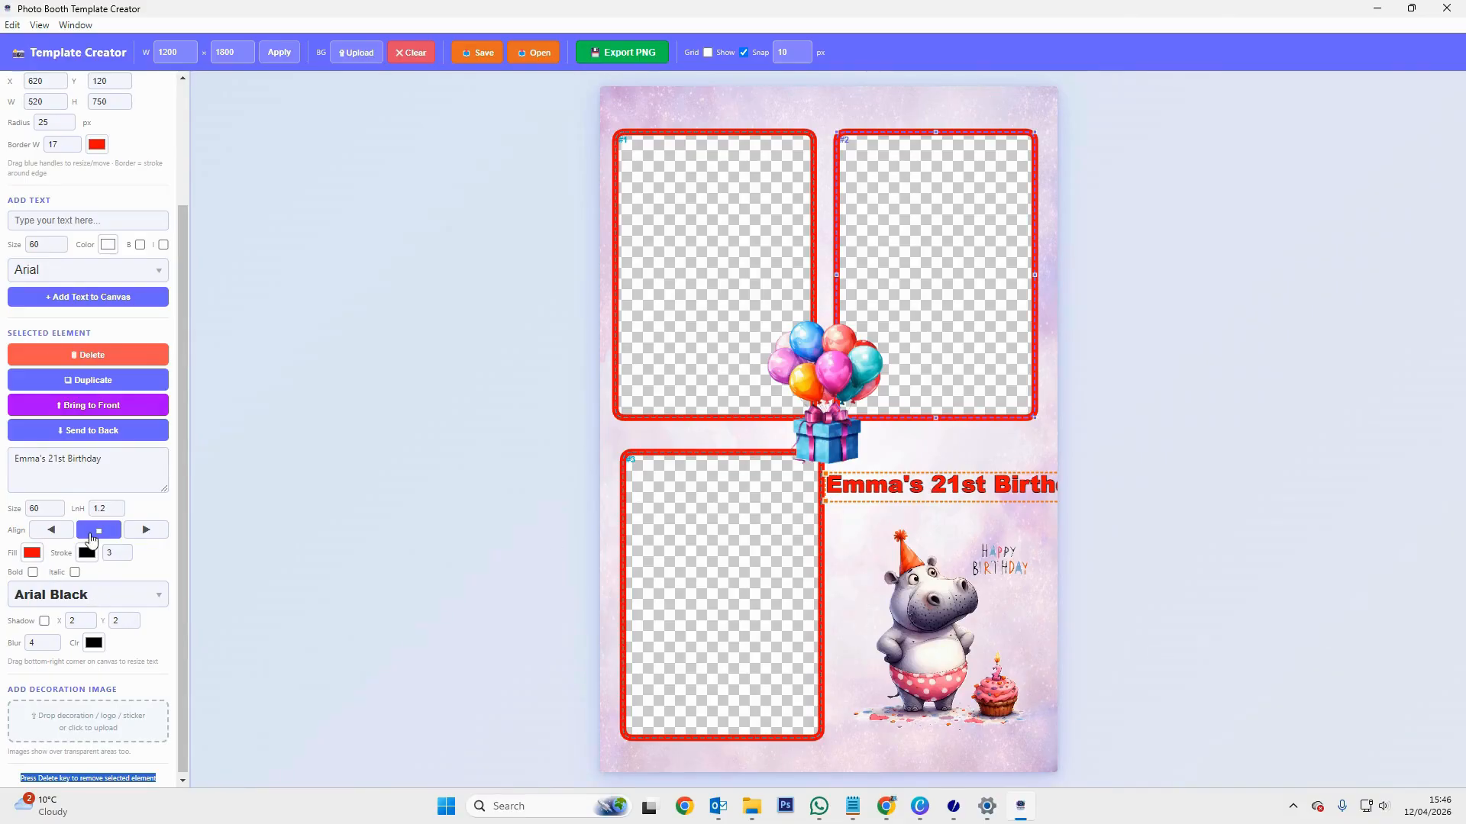
Break the birthday text onto a second line before "21st Birthday" and enlarge it to size 75 above the hippo
click(48, 459)
key(Return)
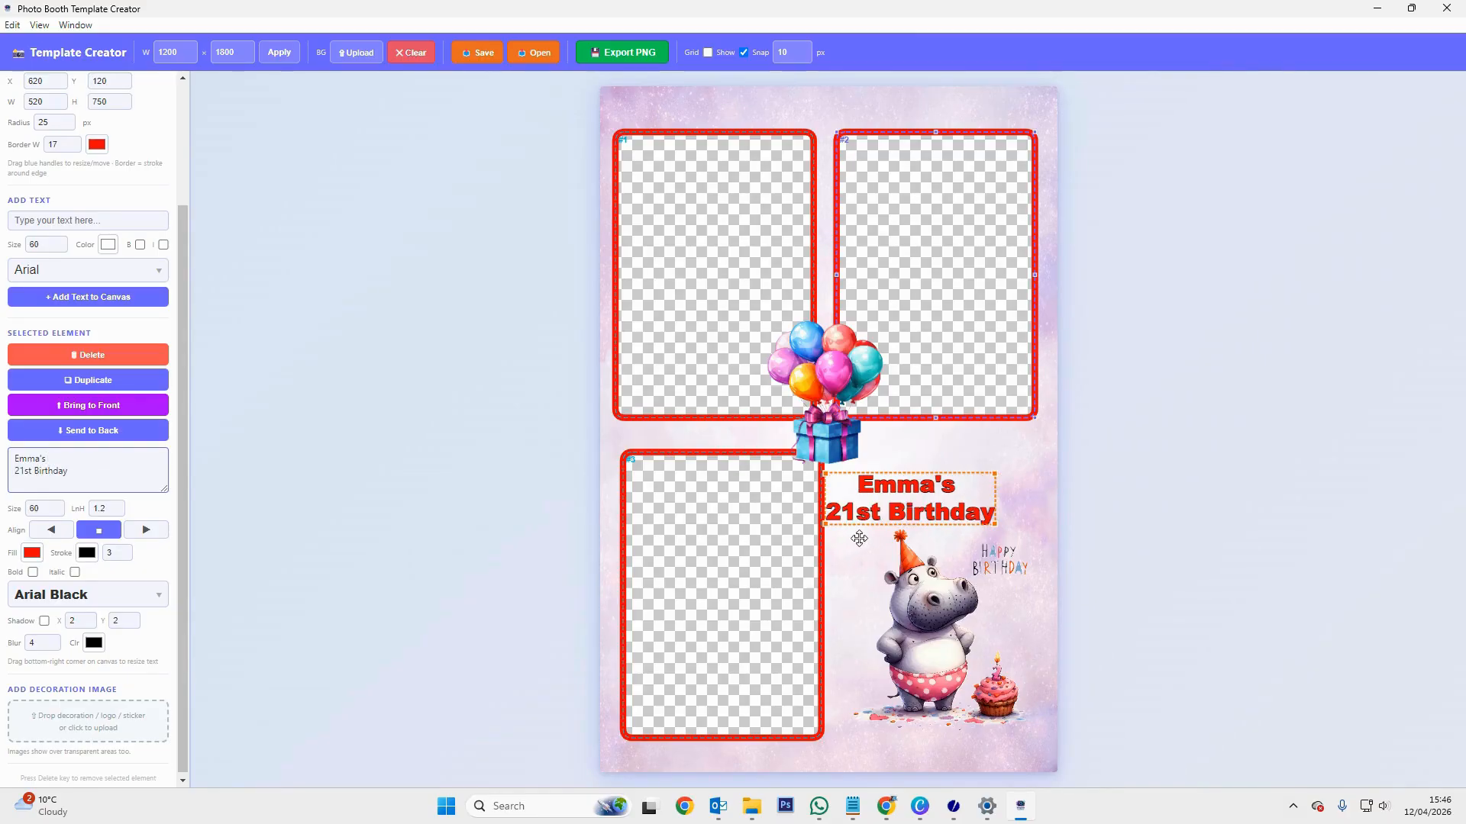
drag(995, 474, 1043, 461)
drag(836, 523, 844, 520)
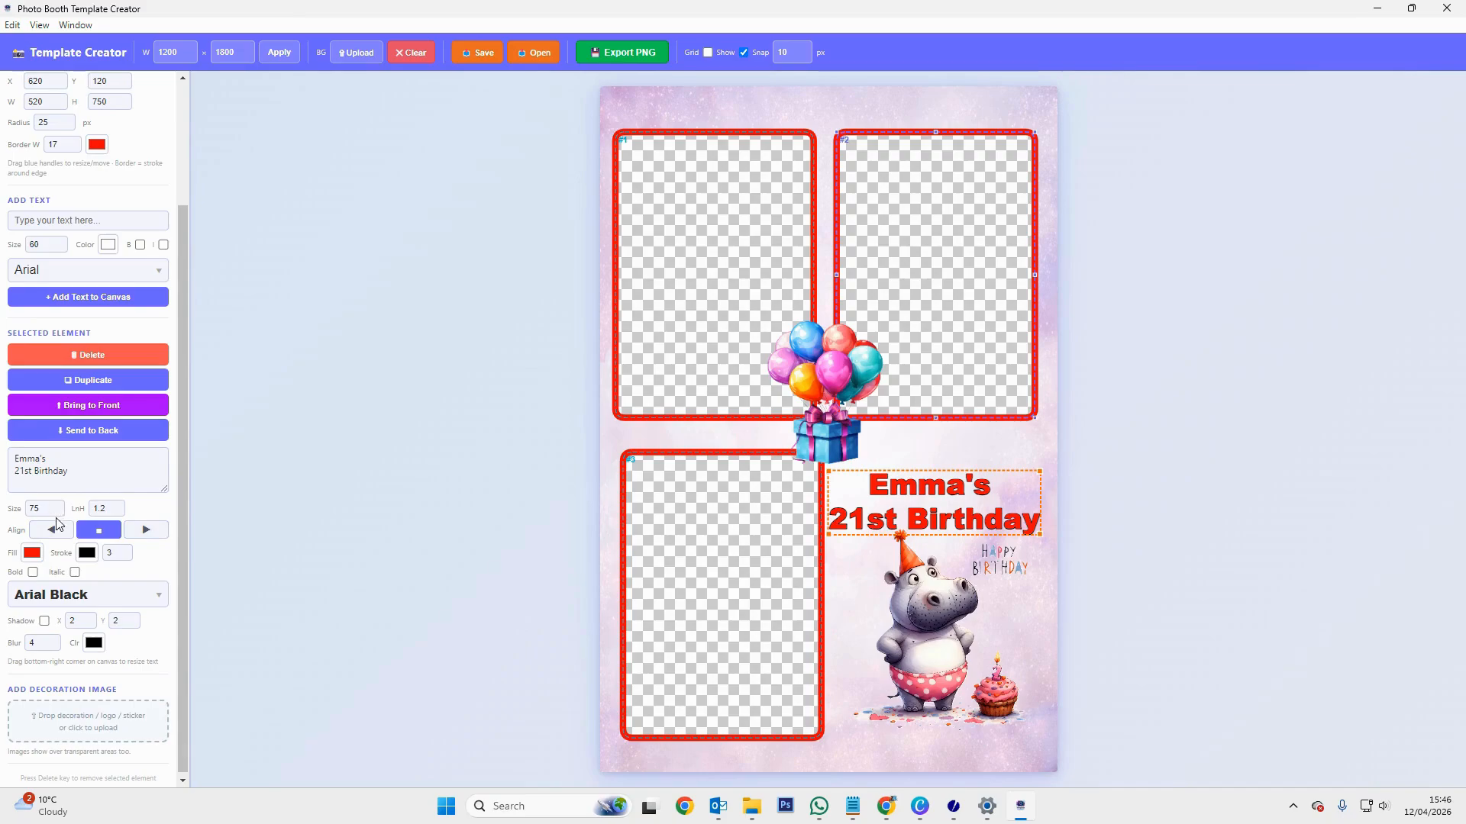
Set the birthday text's line height to 0.9 and left-align its two lines
click(116, 511)
click(116, 512)
click(116, 511)
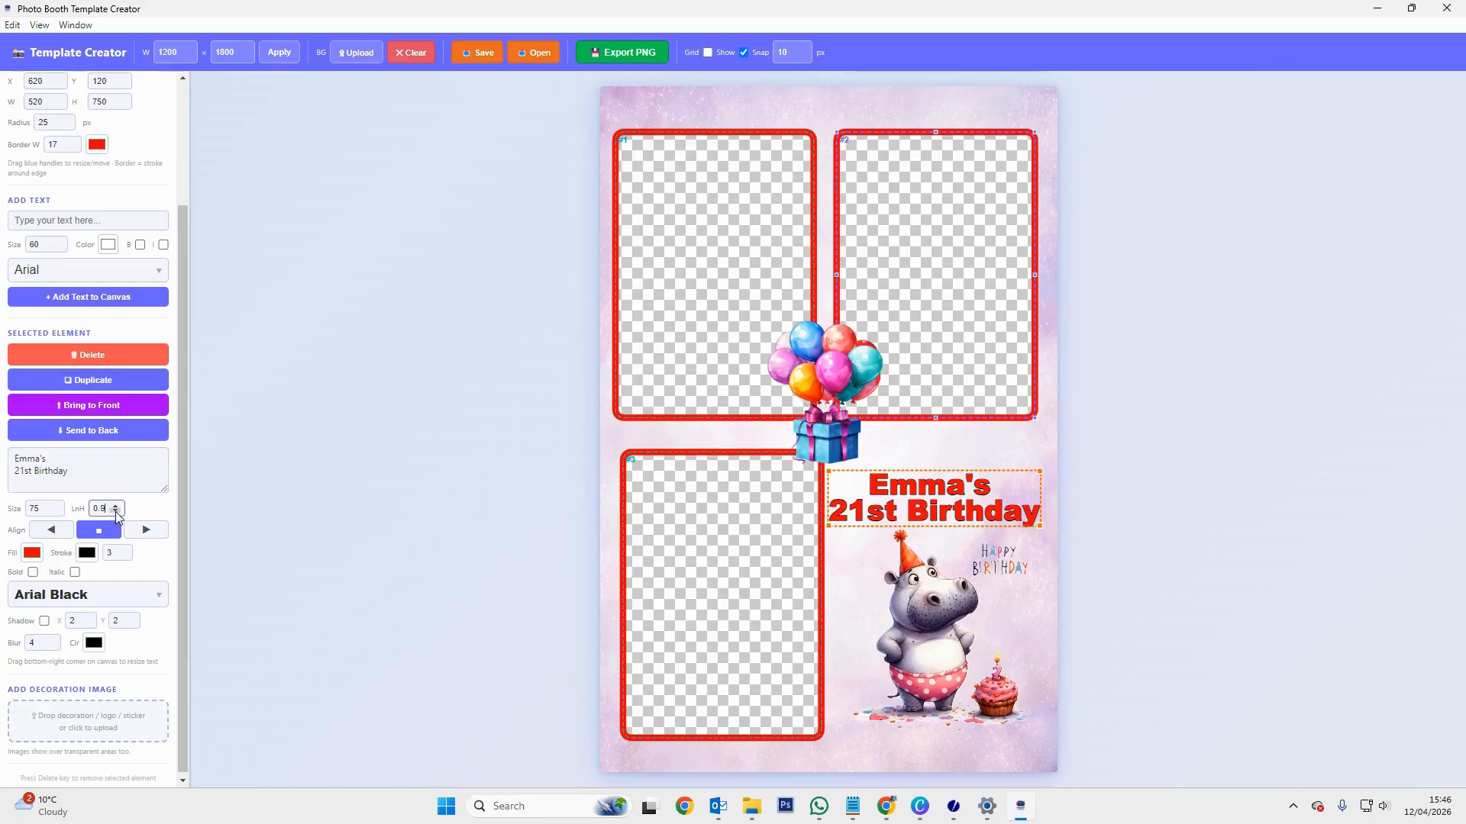
drag(910, 510, 911, 510)
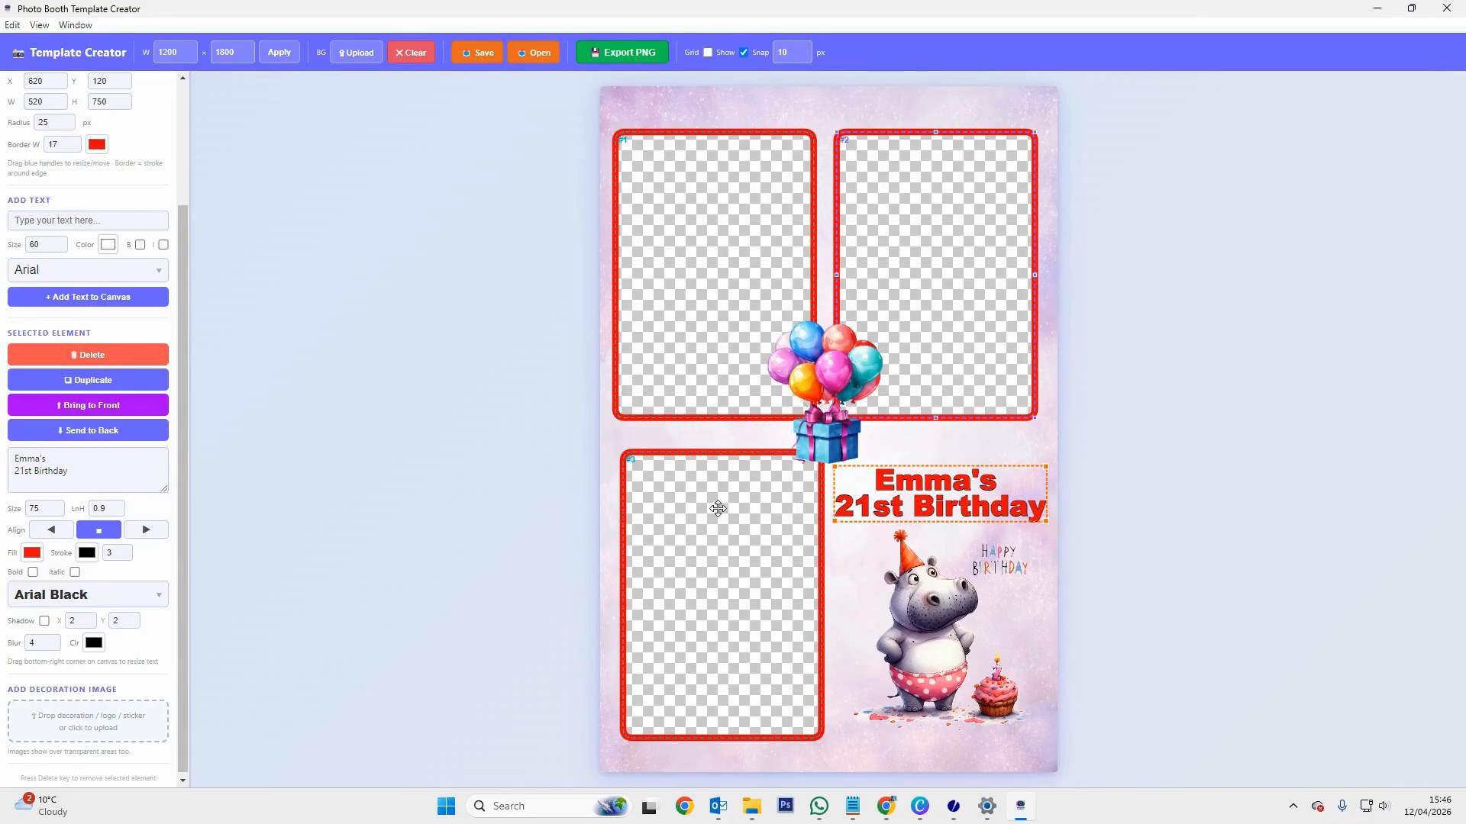
click(60, 532)
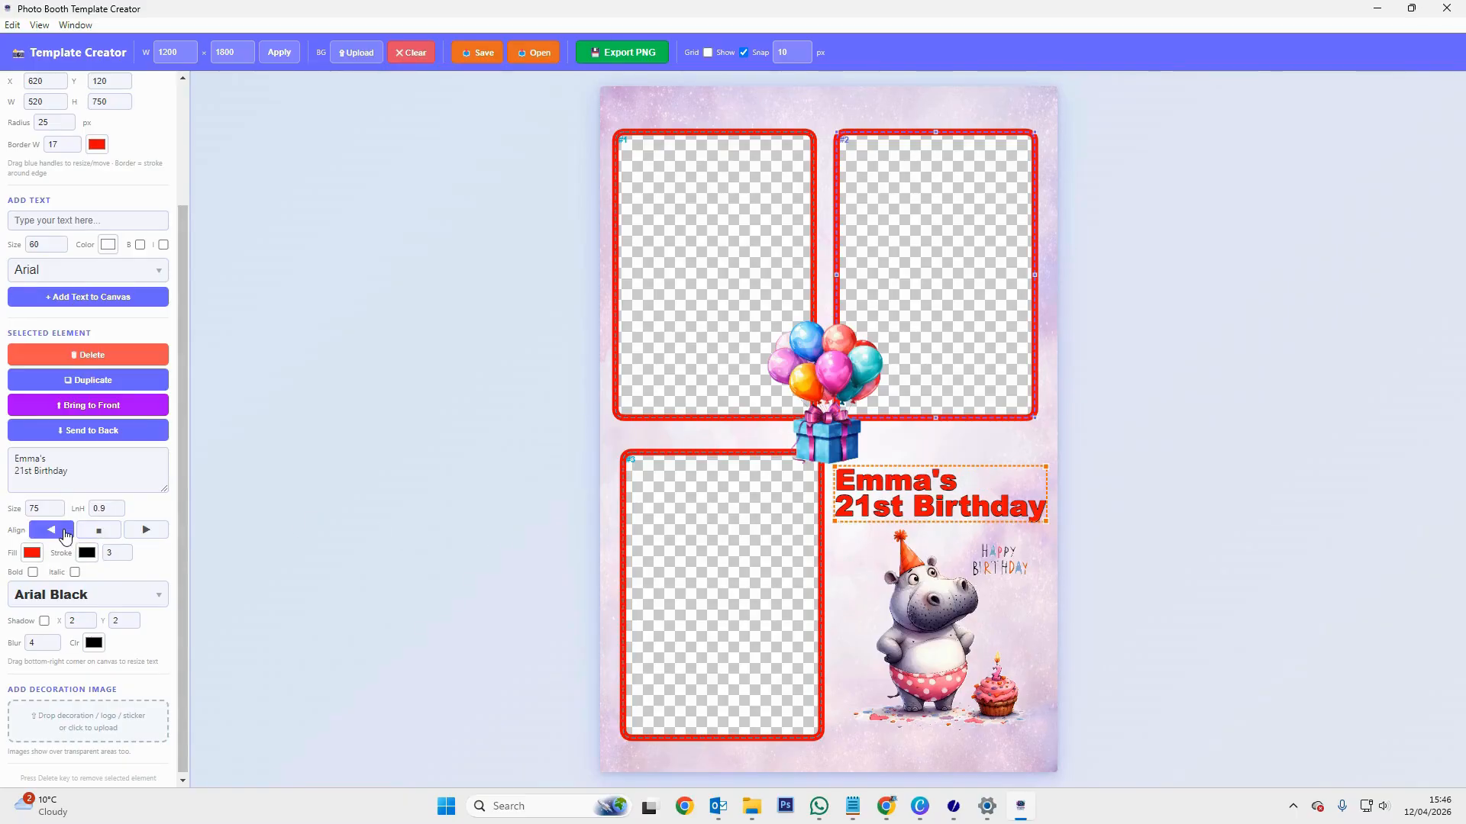
Centre-align the two-line birthday text and delete the balloons-and-gift decoration between the photo areas
click(145, 531)
click(107, 532)
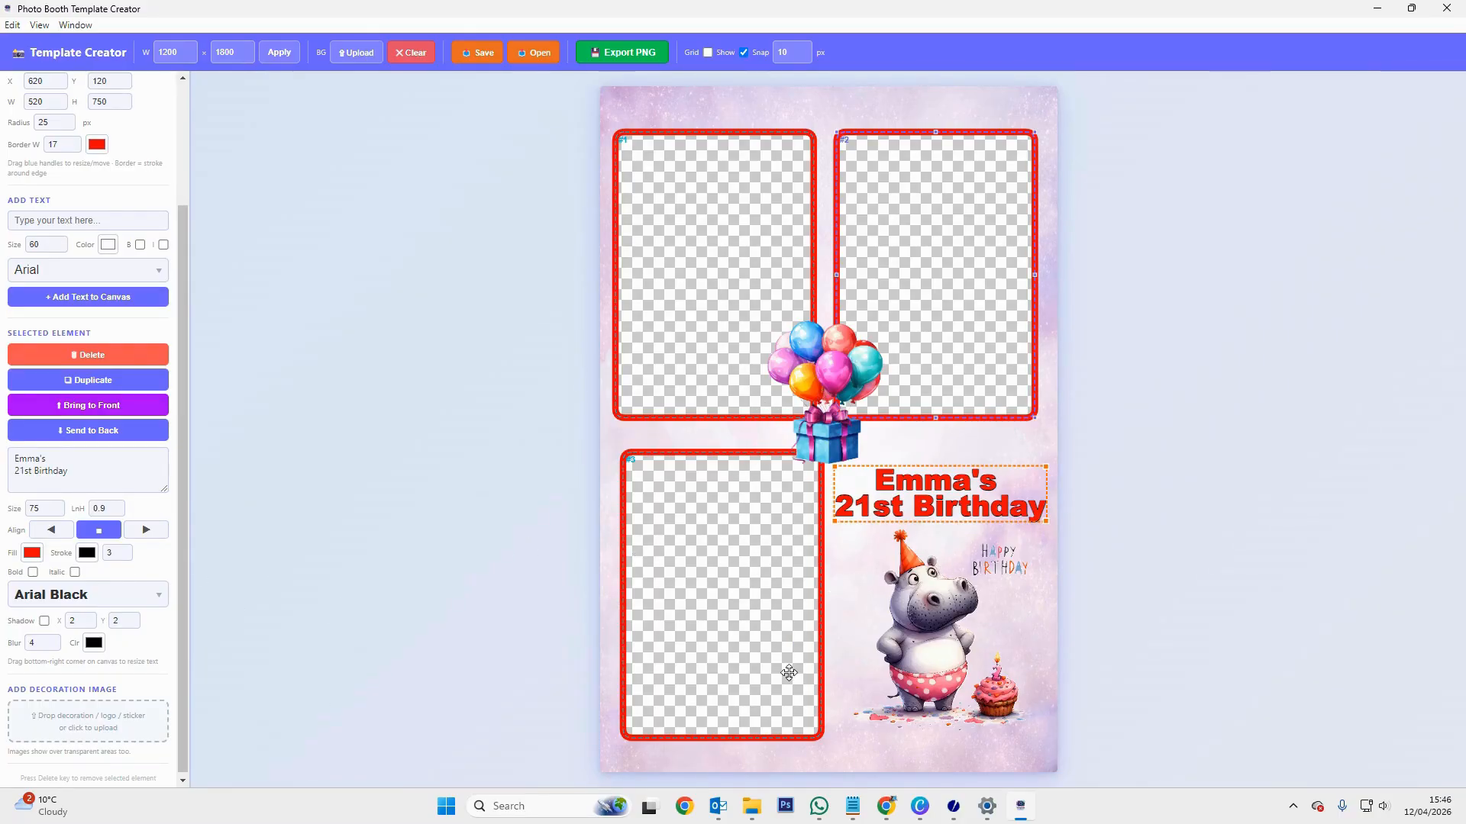
click(828, 376)
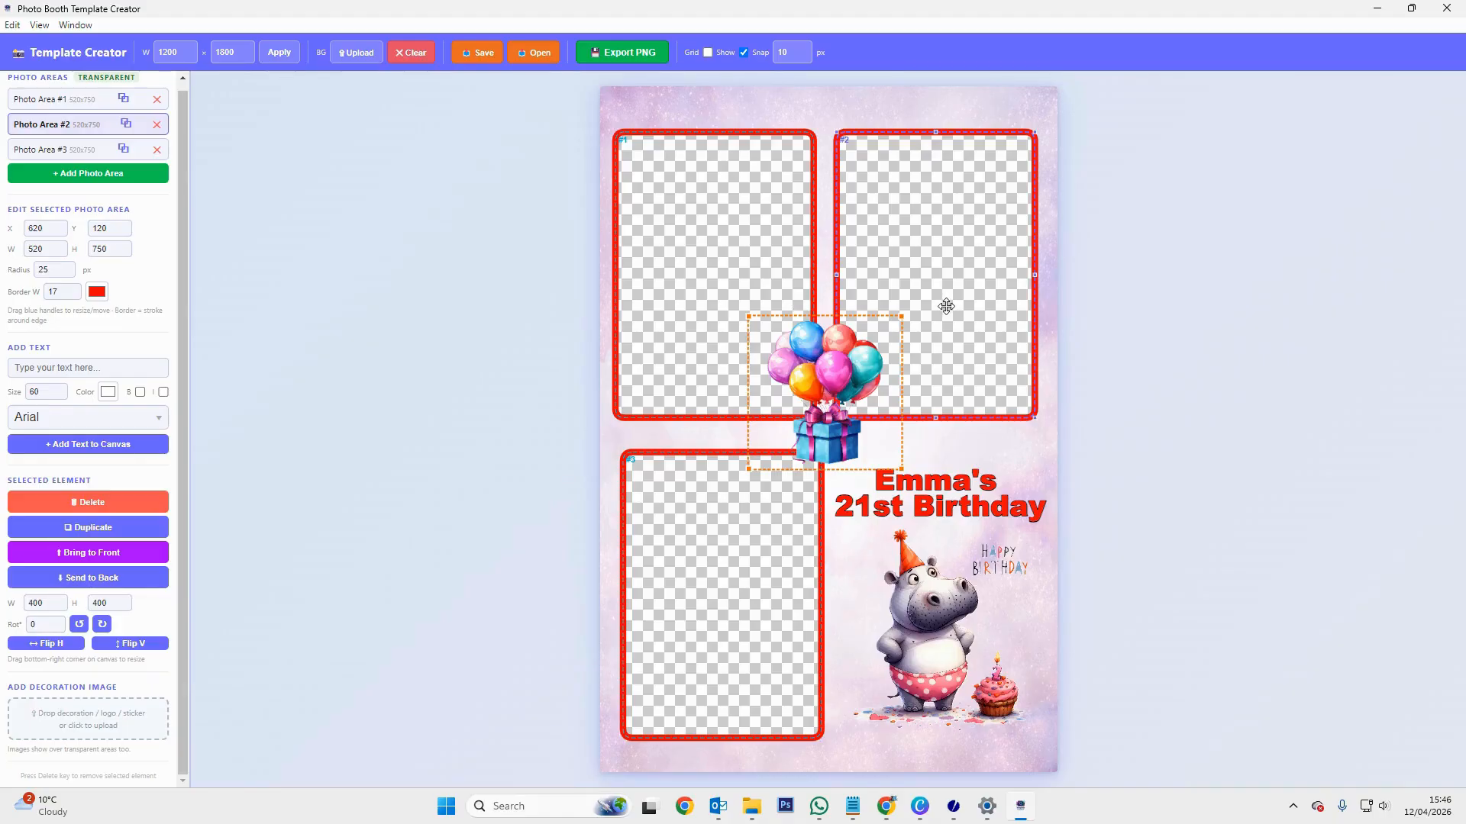
key(Delete)
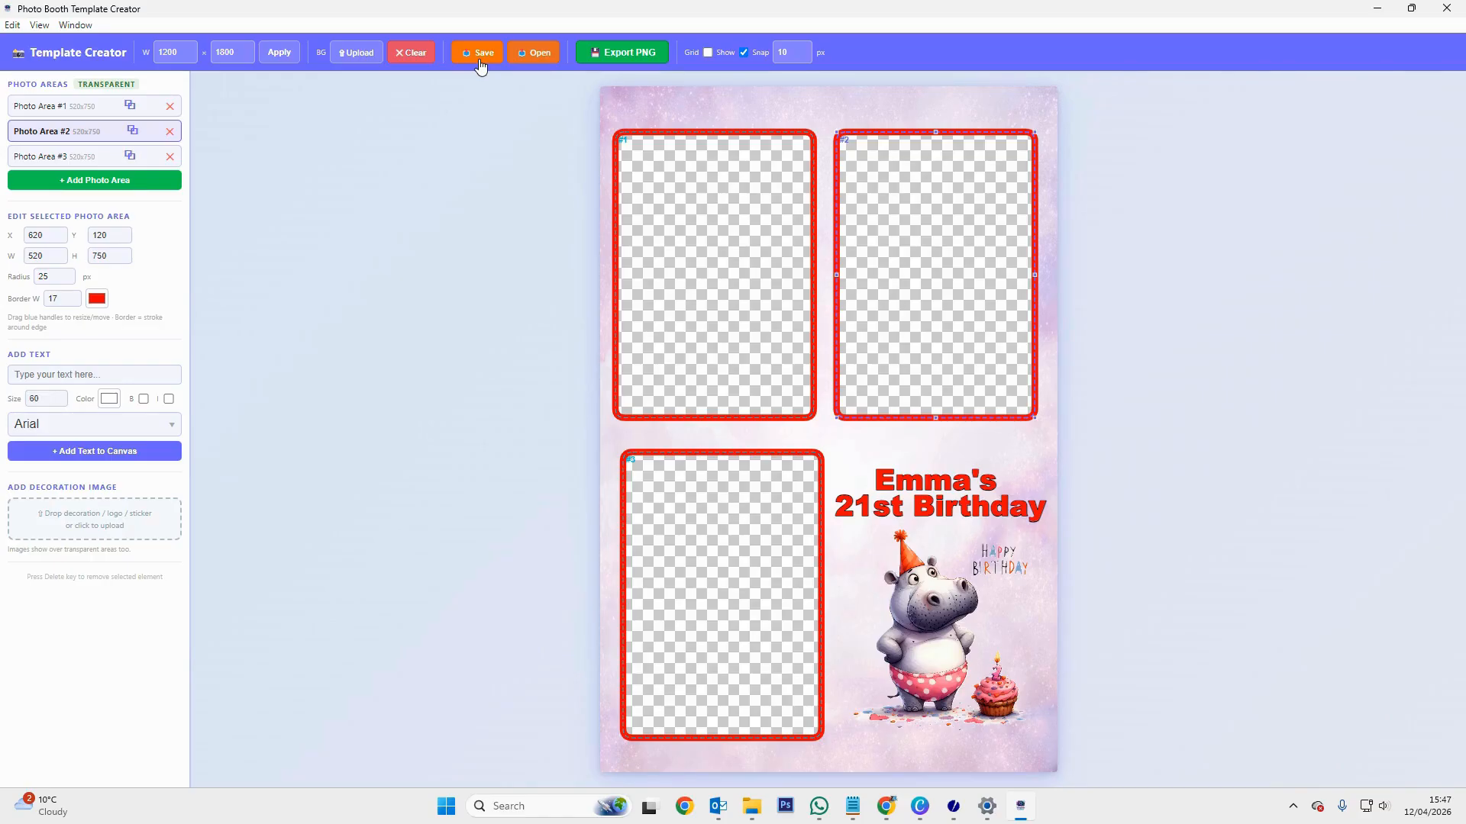
Save the project in the Downloads folder under the file name tutorial
click(479, 53)
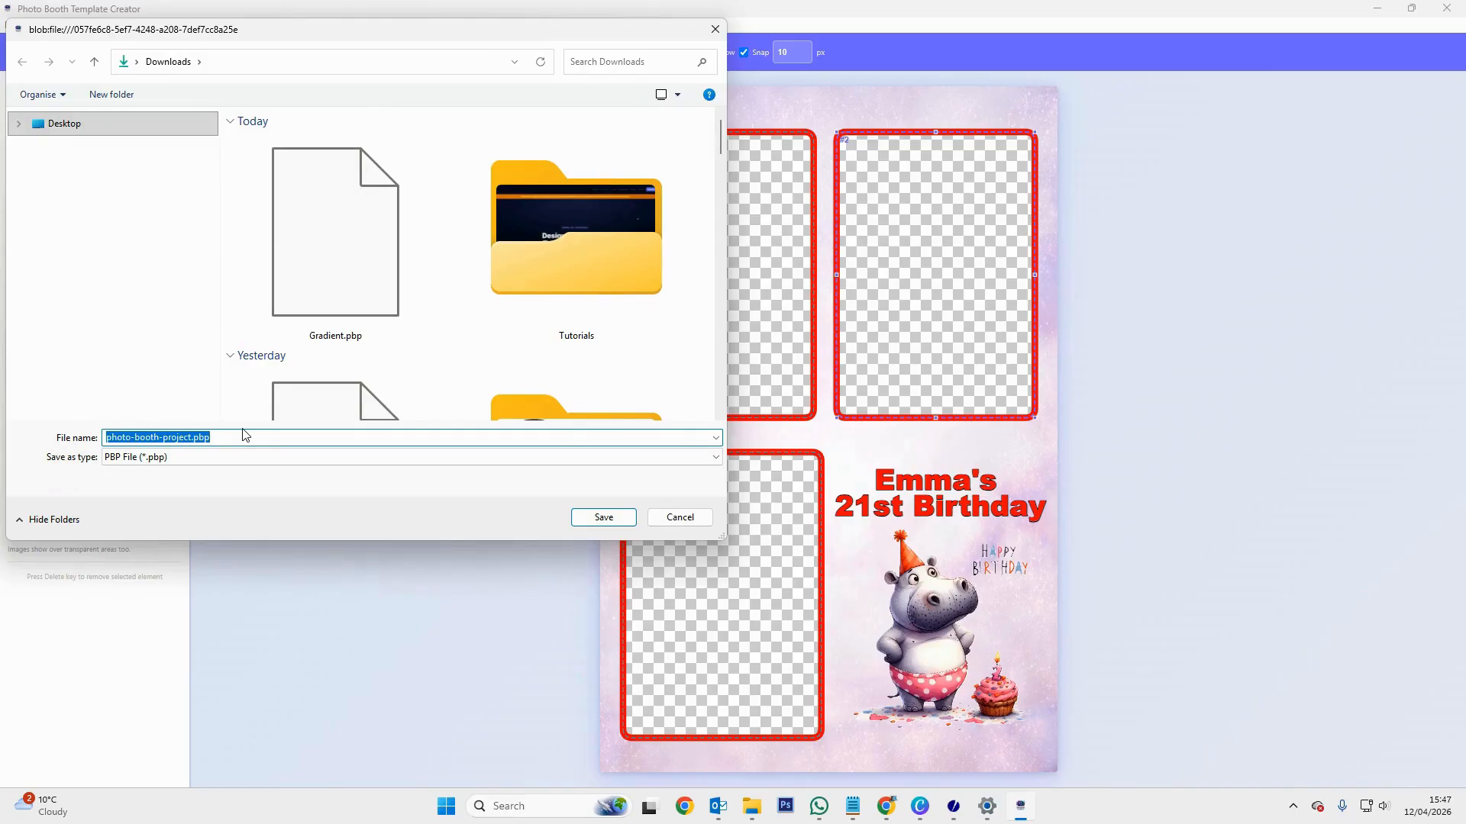
text(tutorial)
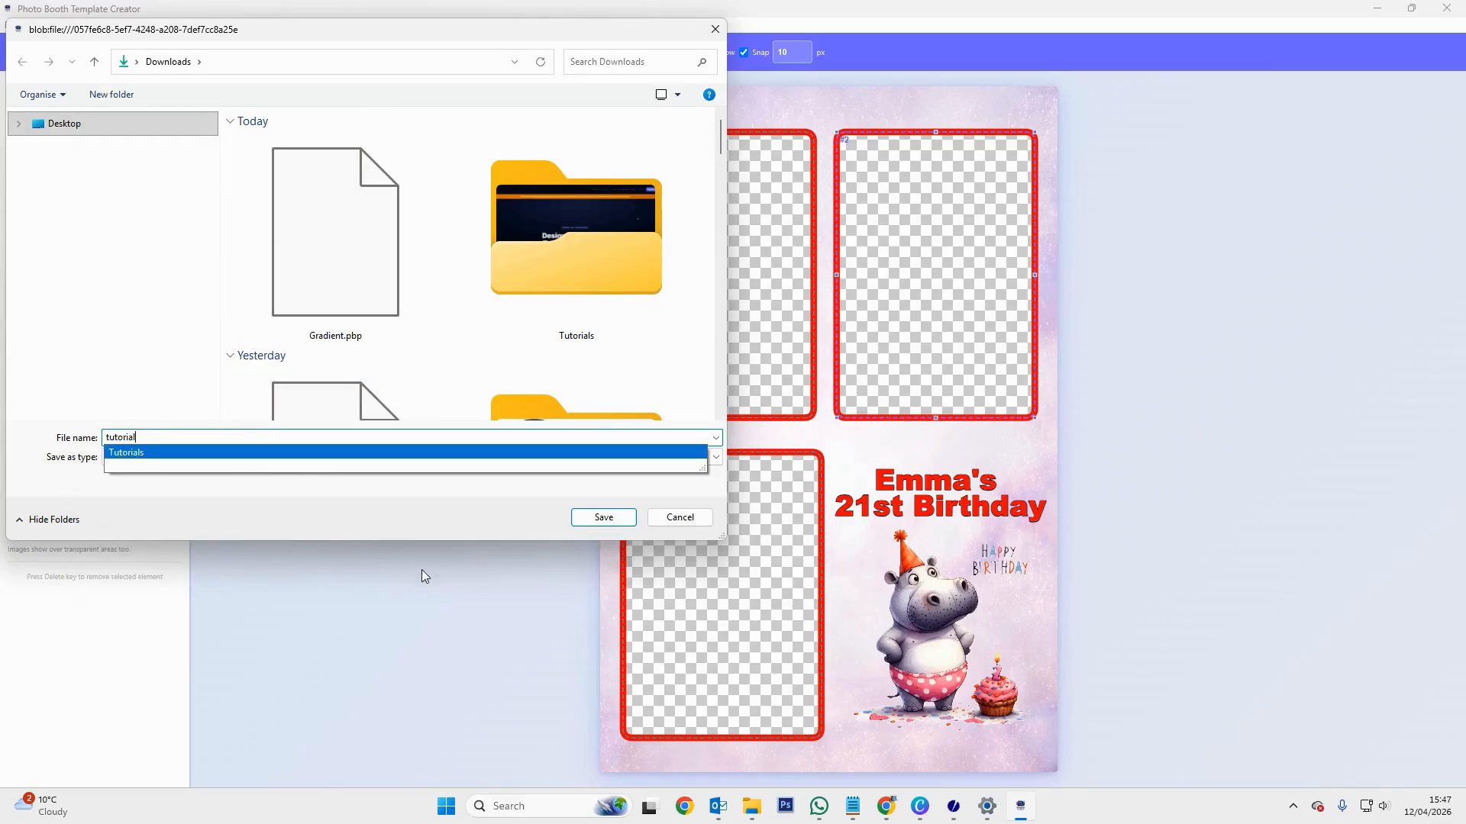
click(603, 519)
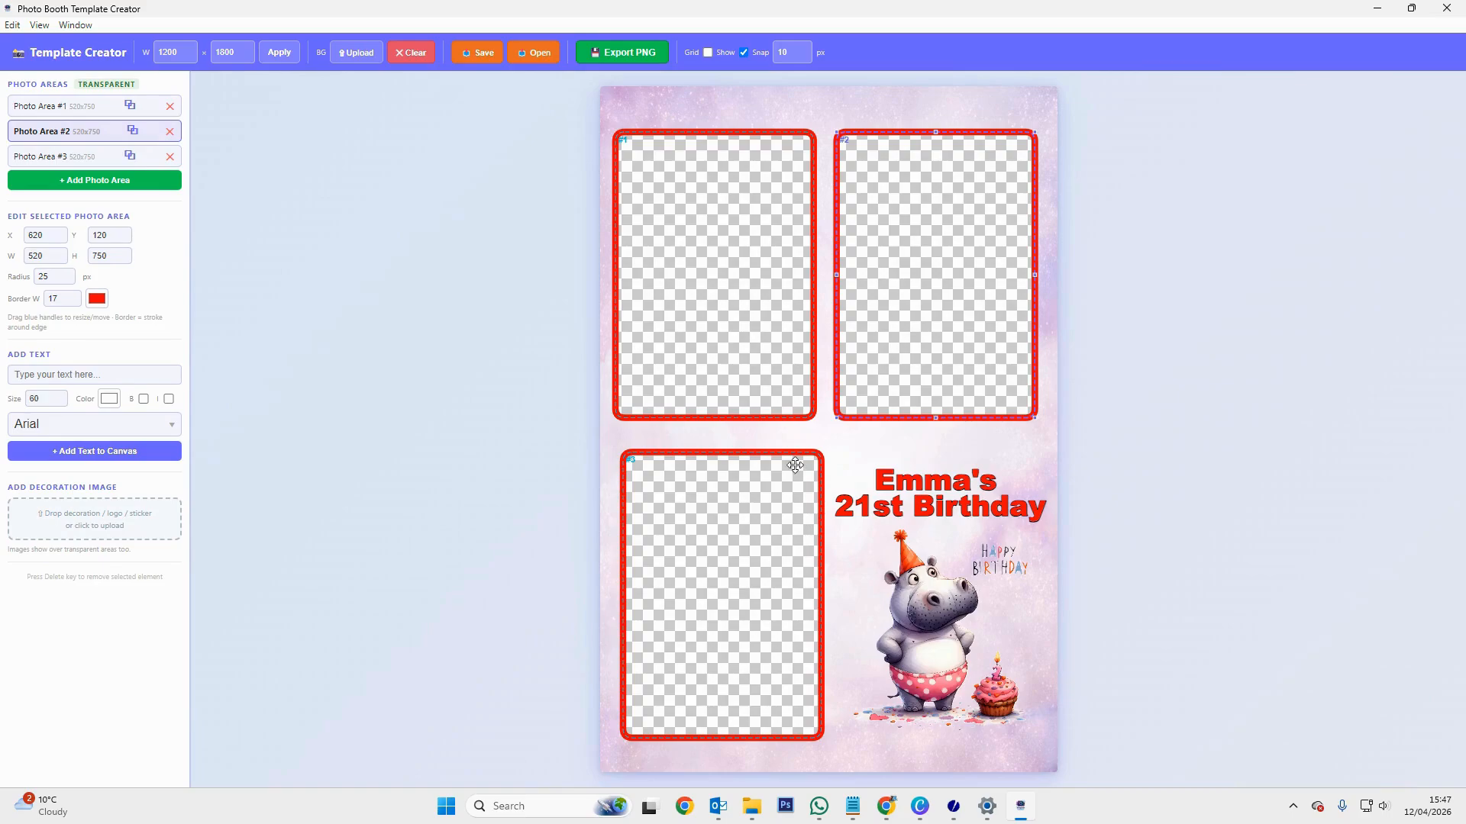
Export the template as a PNG named emmsa in the Downloads folder
click(631, 54)
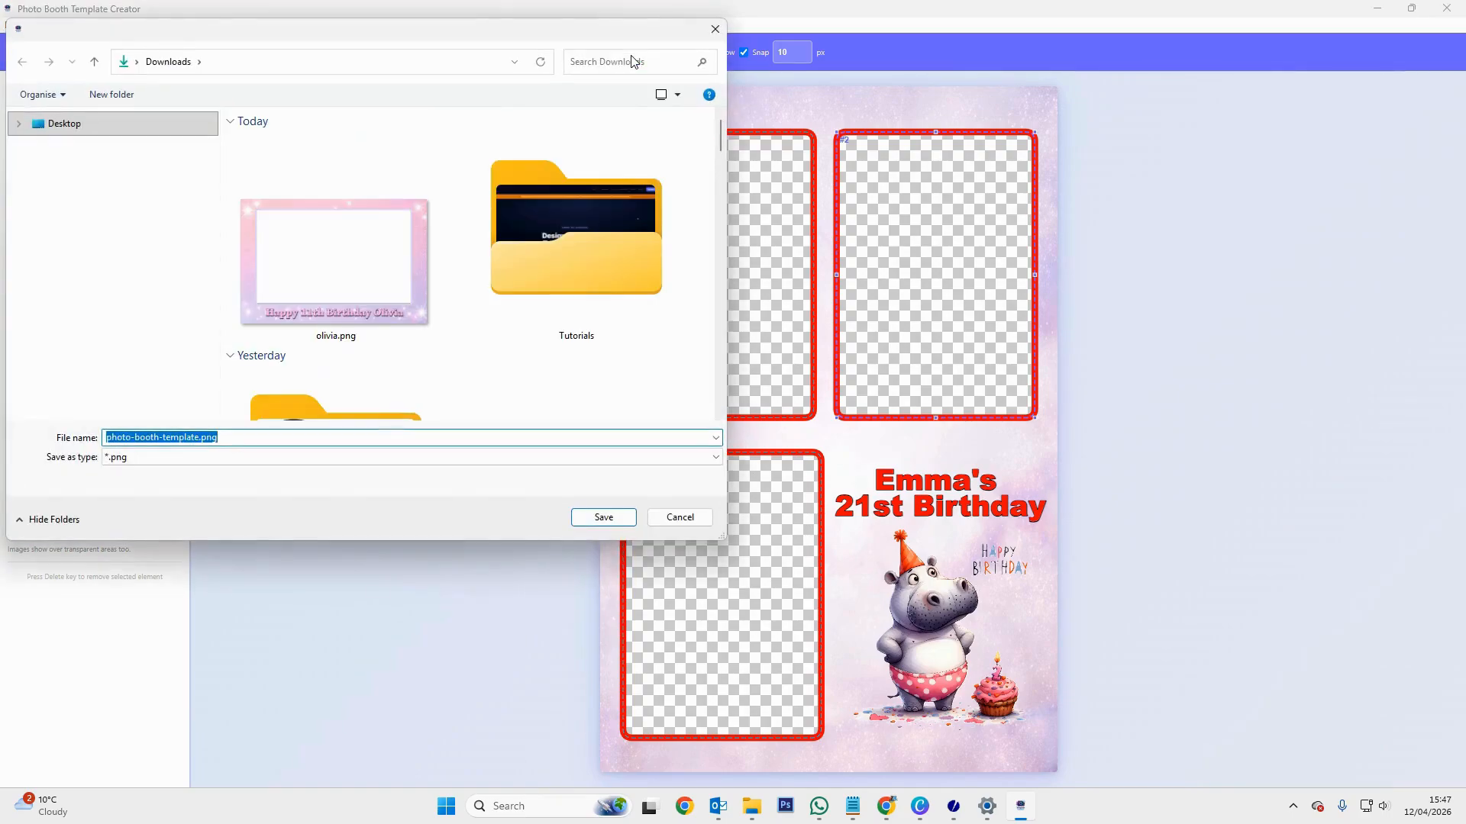
text(emaa)
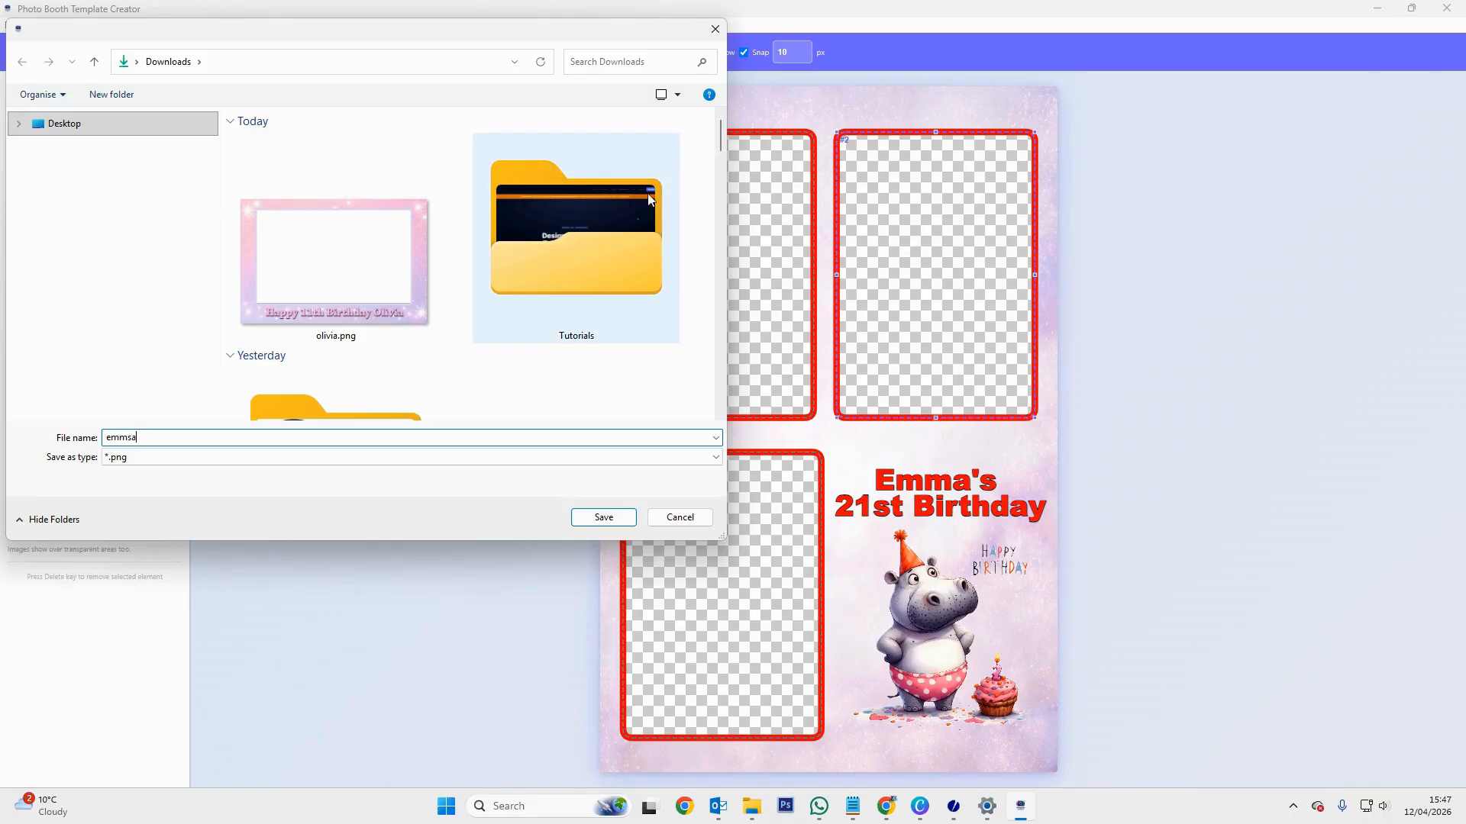
click(631, 520)
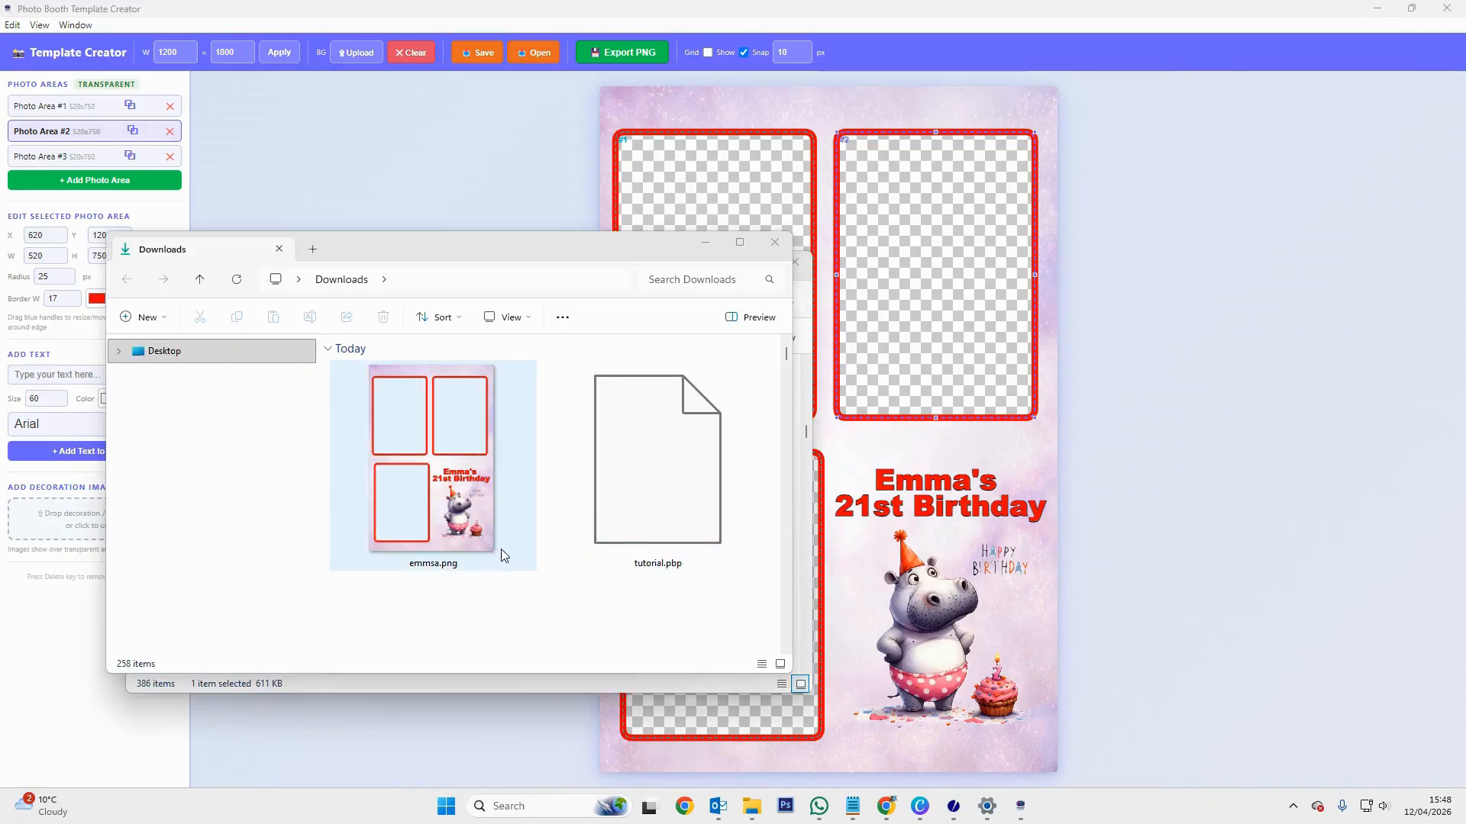
Open the exported emmsa.png from Downloads to check it, close the preview and return to the template editor
click(452, 497)
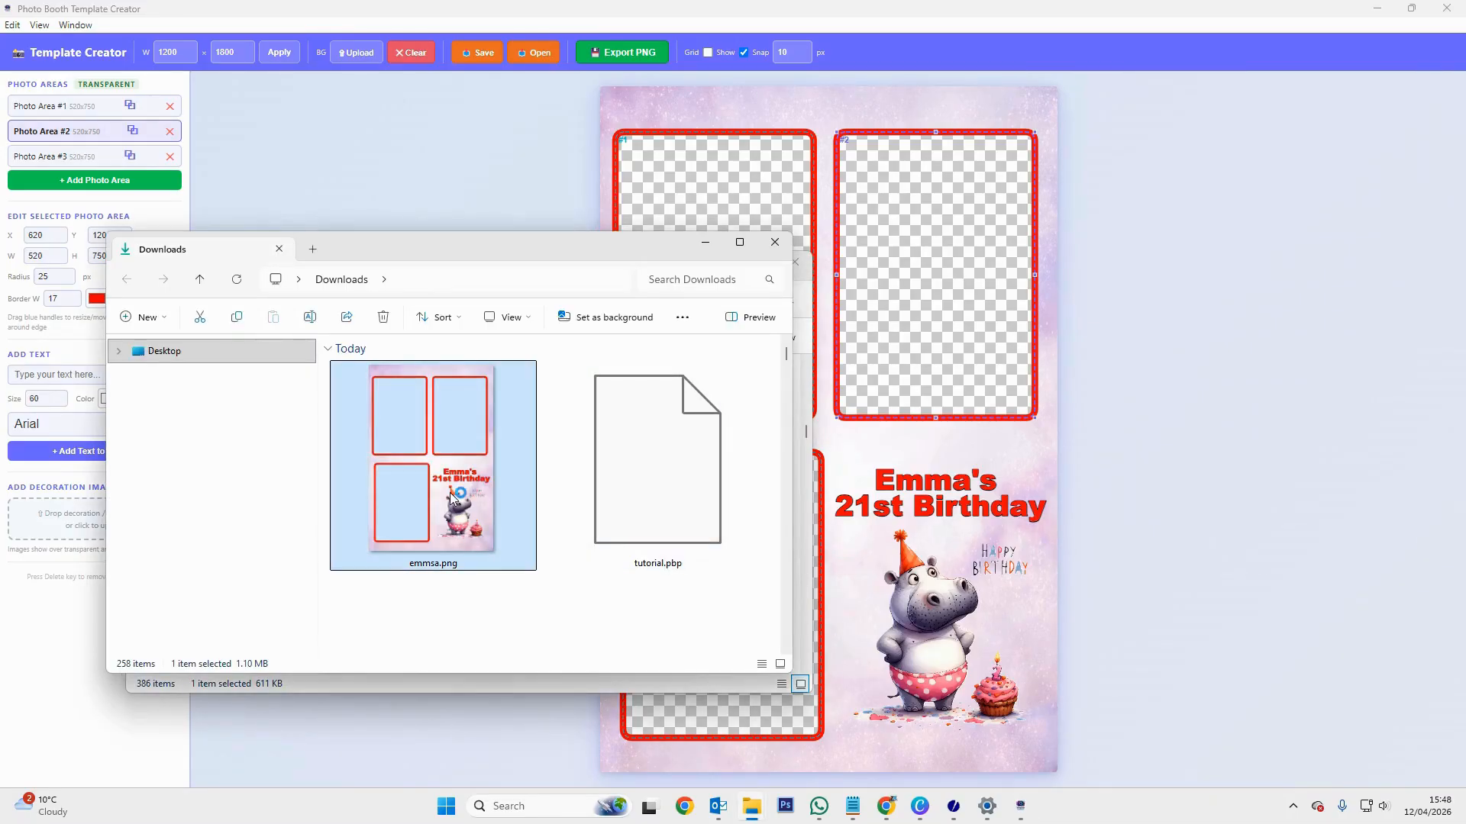
double_click(452, 497)
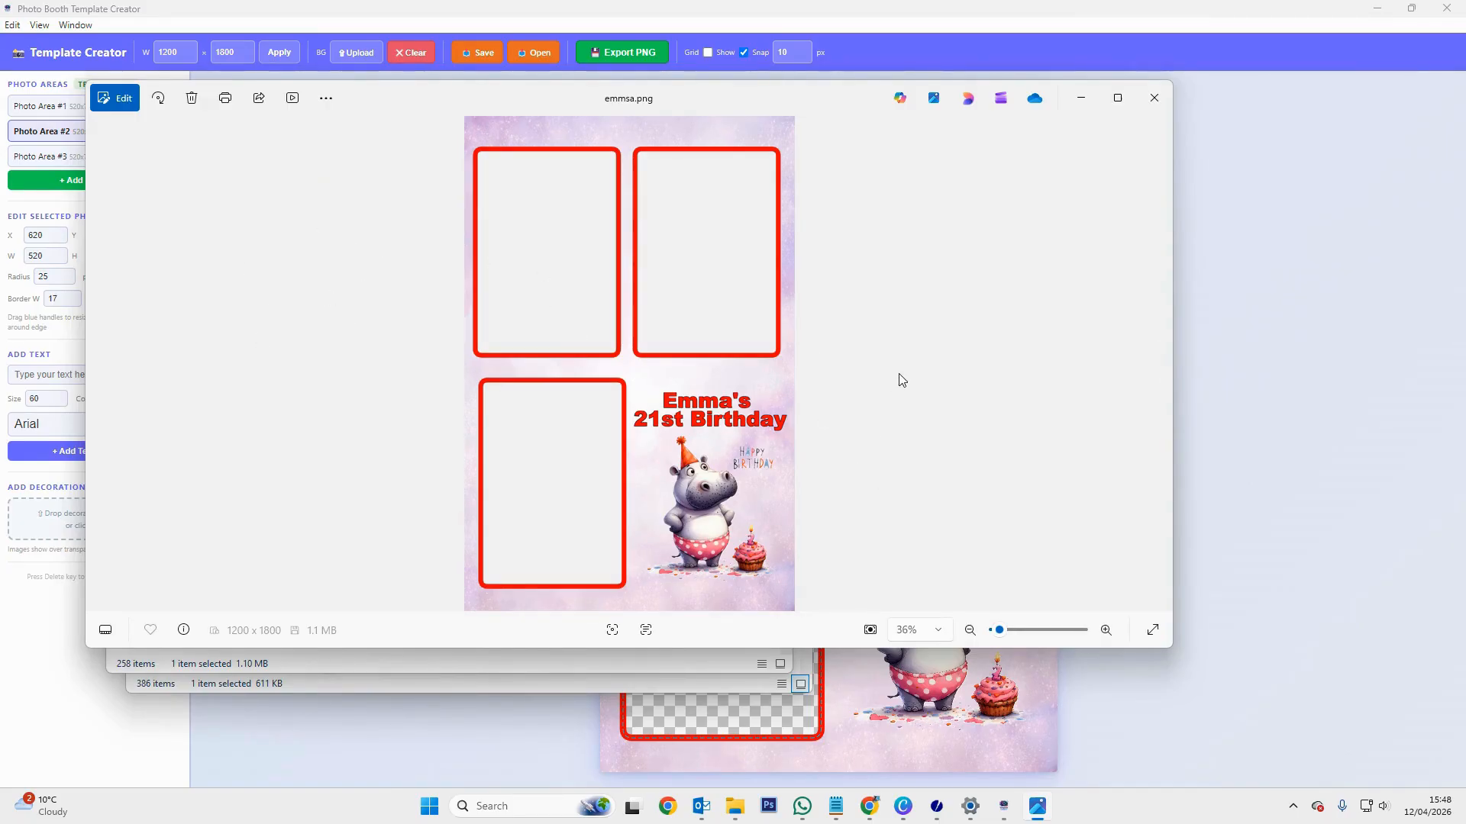
click(1150, 112)
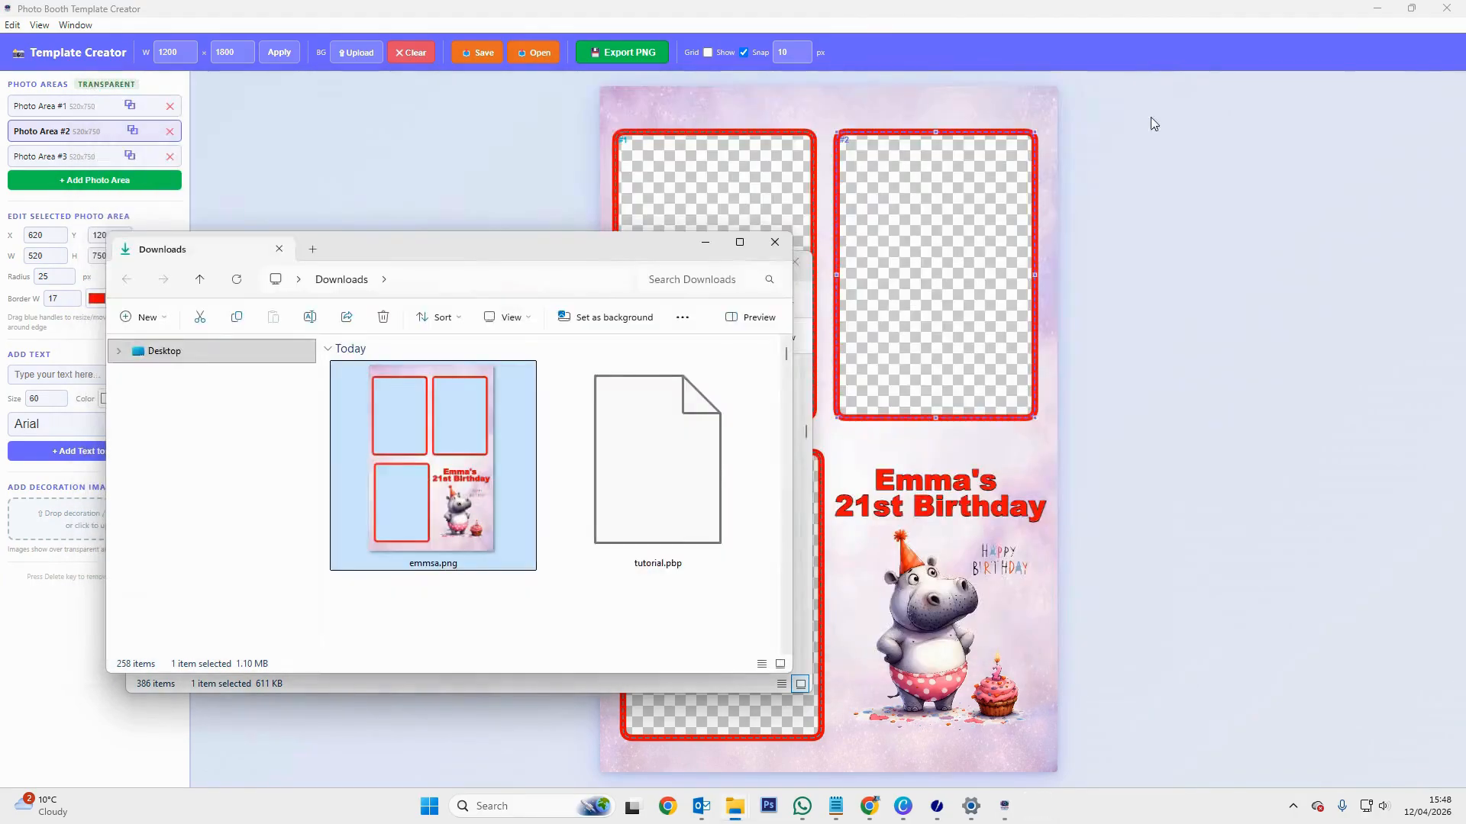
click(514, 207)
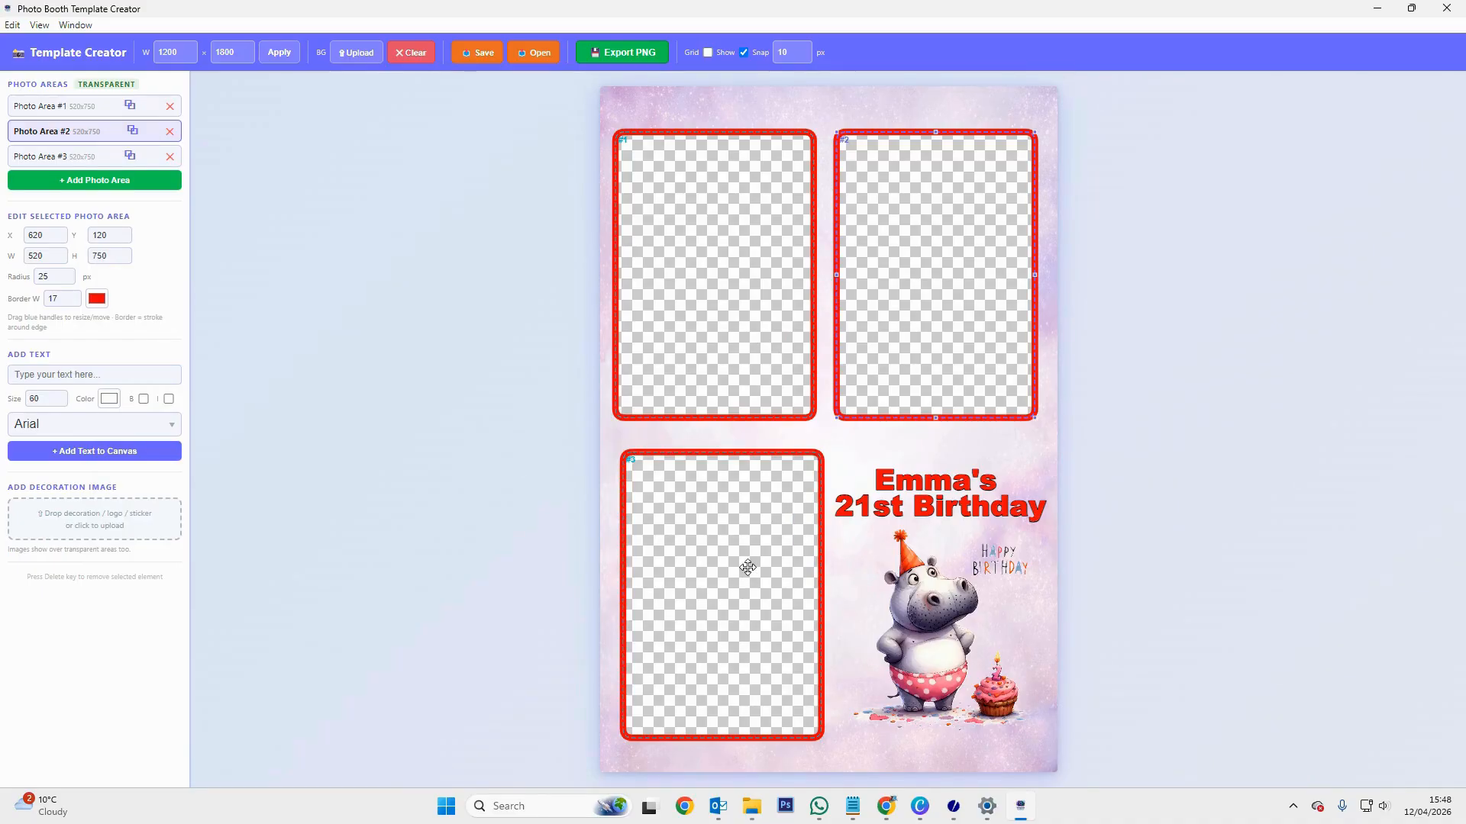
Delete Photo Area #3 and Photo Area #2, keeping only the first photo area
click(747, 543)
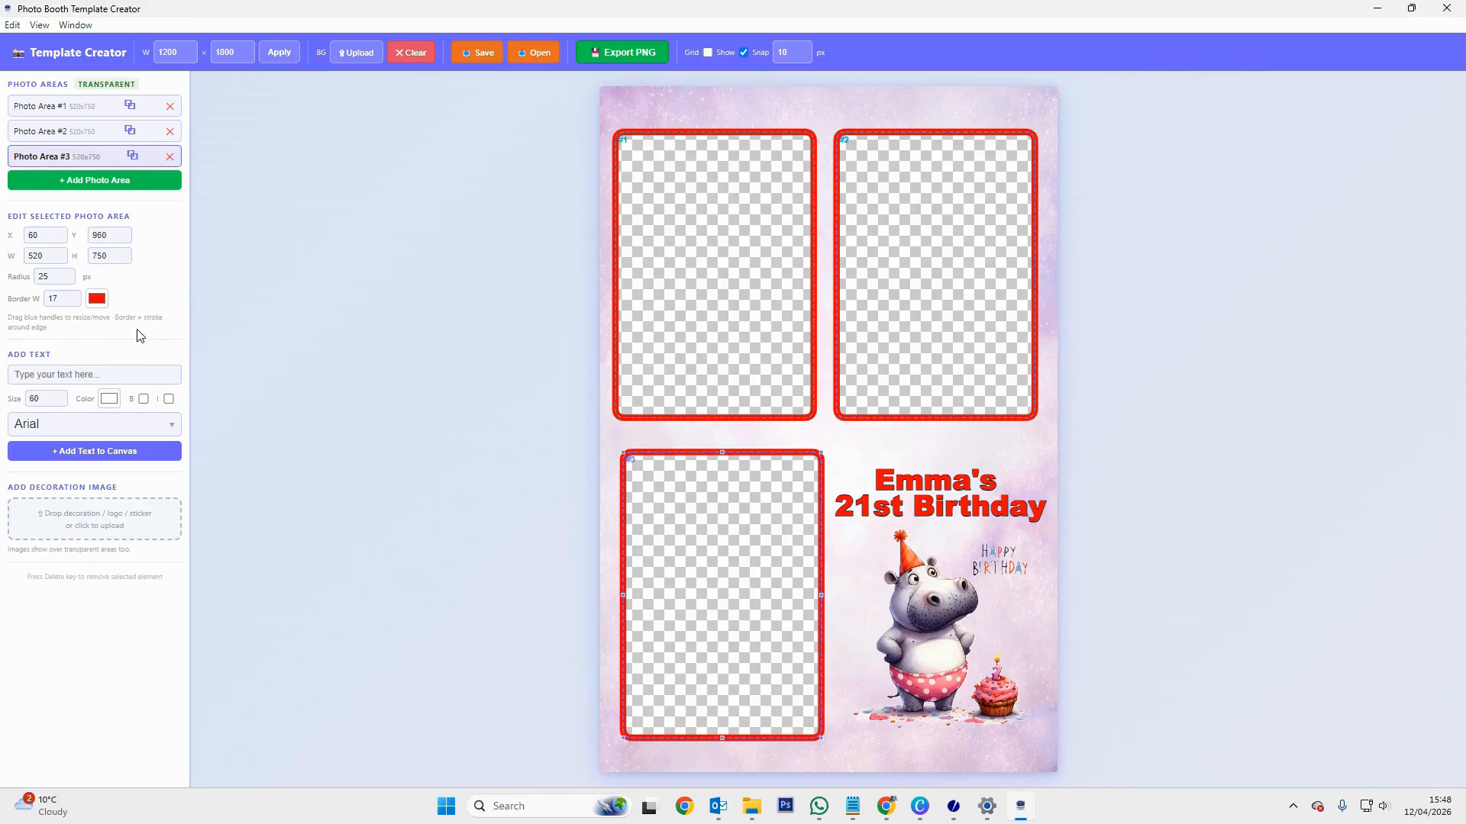
click(169, 157)
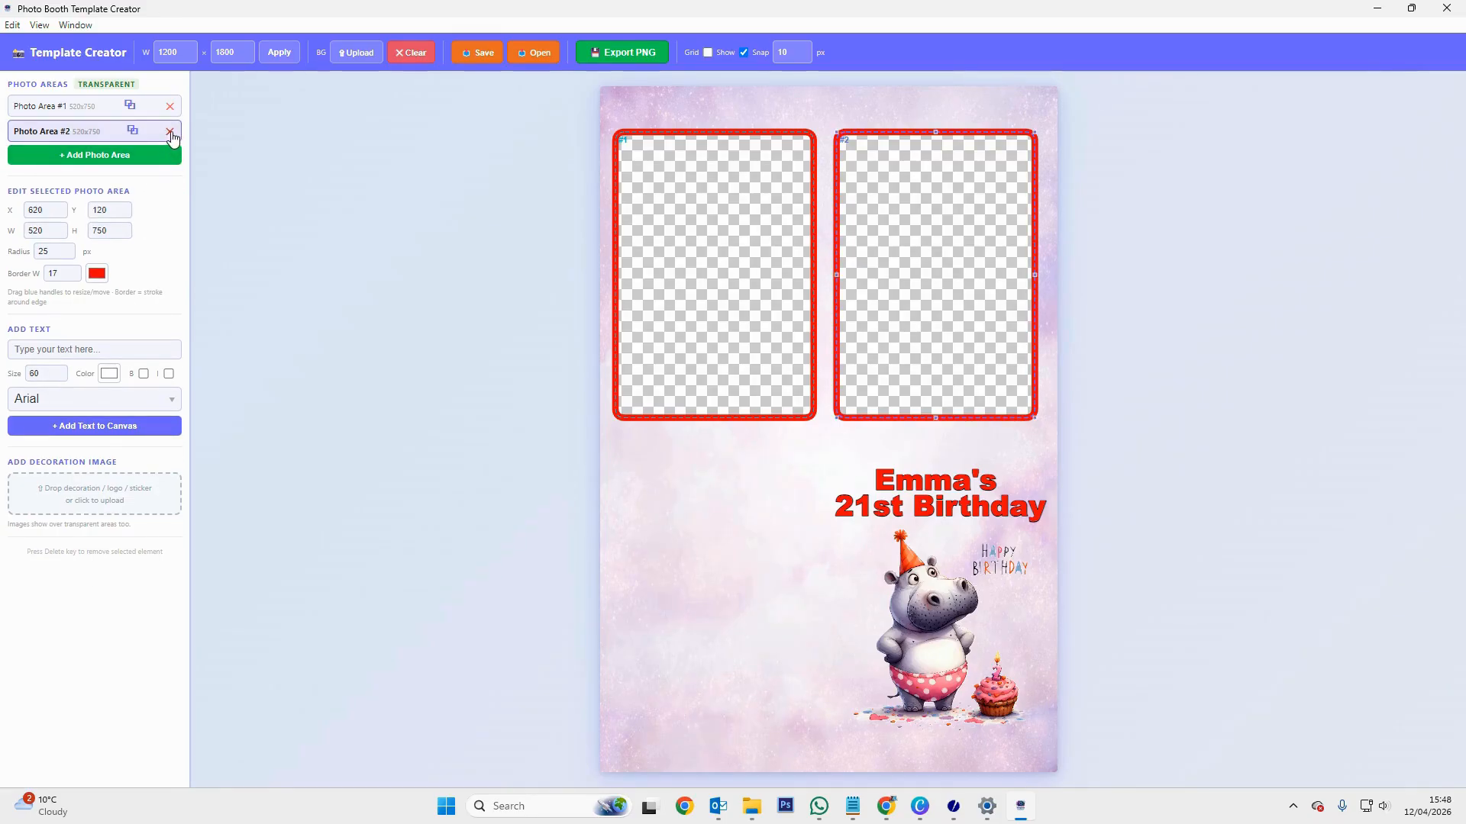
click(171, 133)
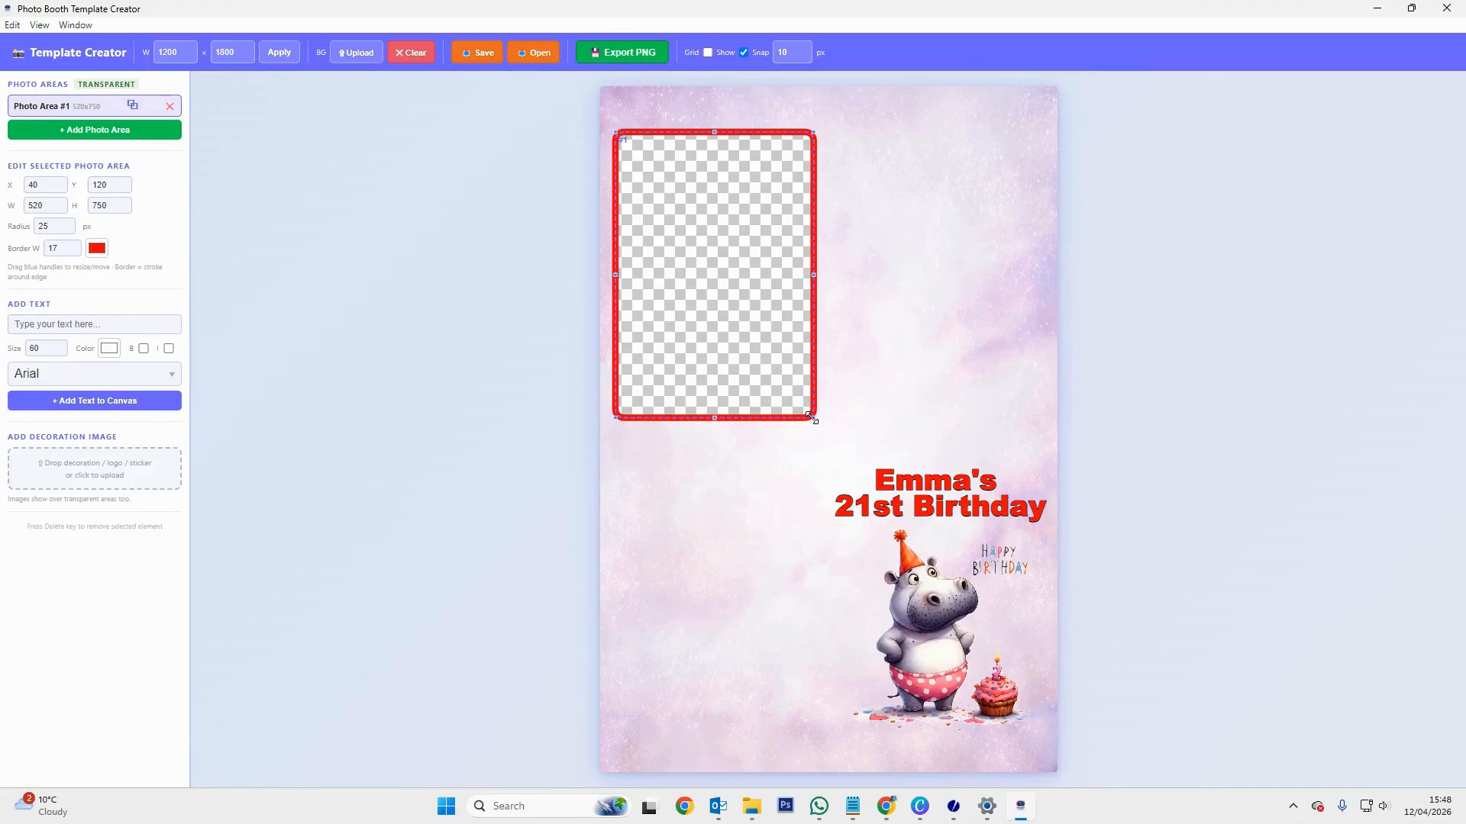
Enlarge the remaining photo area to about 890 × 1320 and move it to about X 140, Y 100
drag(814, 421, 954, 635)
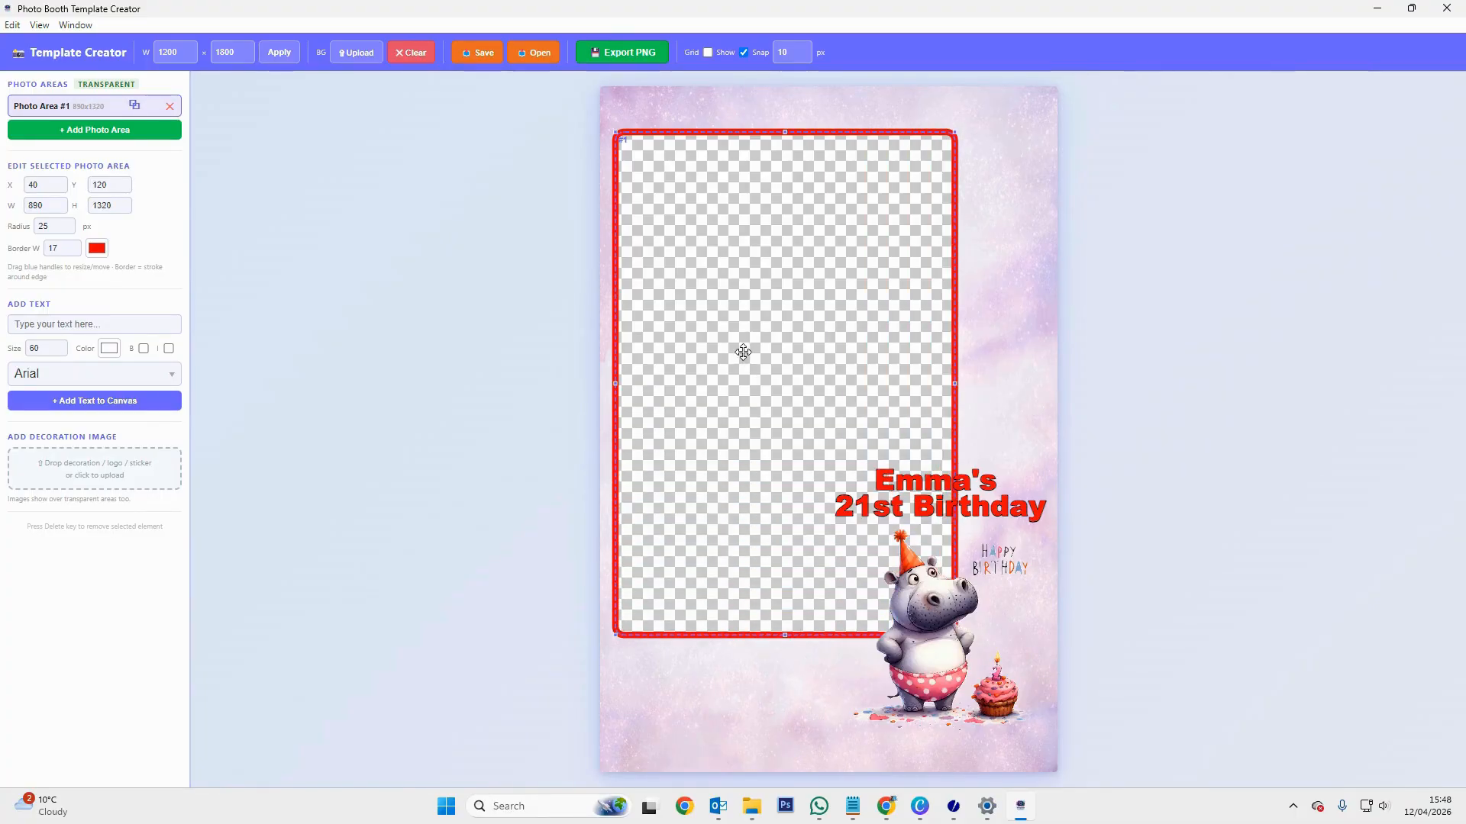
drag(745, 351, 782, 343)
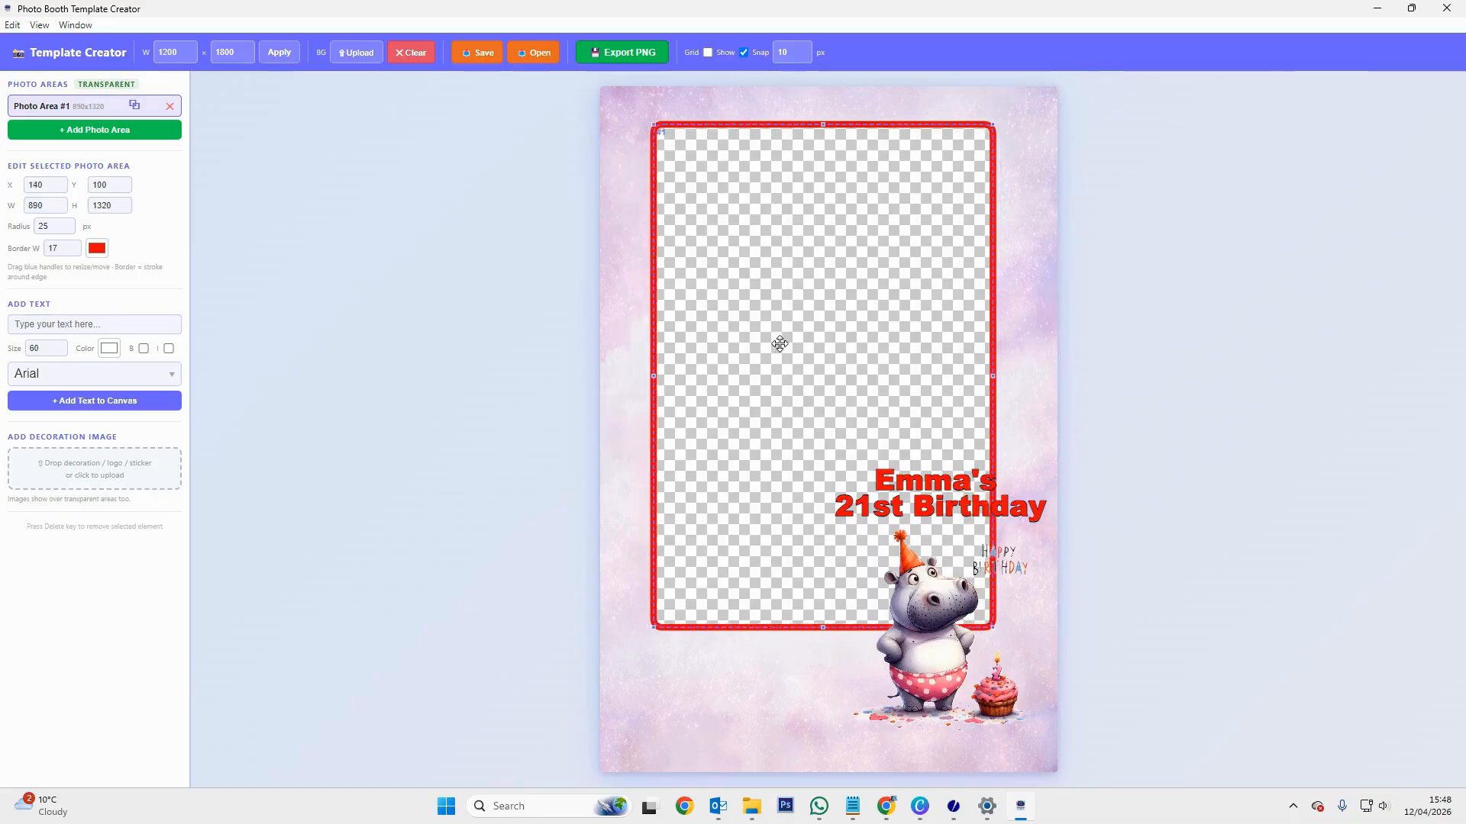
Show the grid over the canvas and increase the grid size to 50 px
click(708, 52)
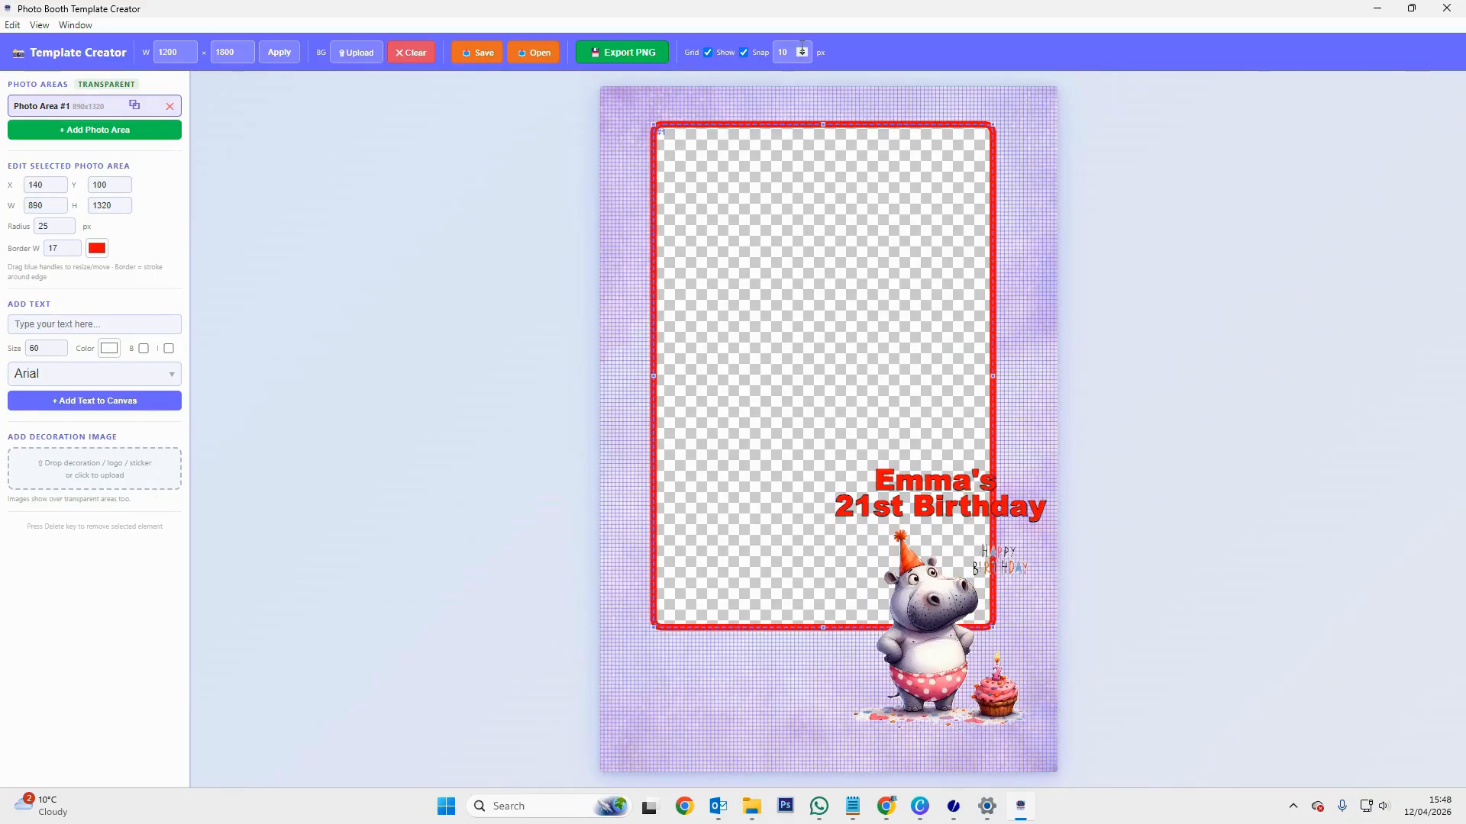
click(803, 54)
click(801, 49)
click(801, 49)
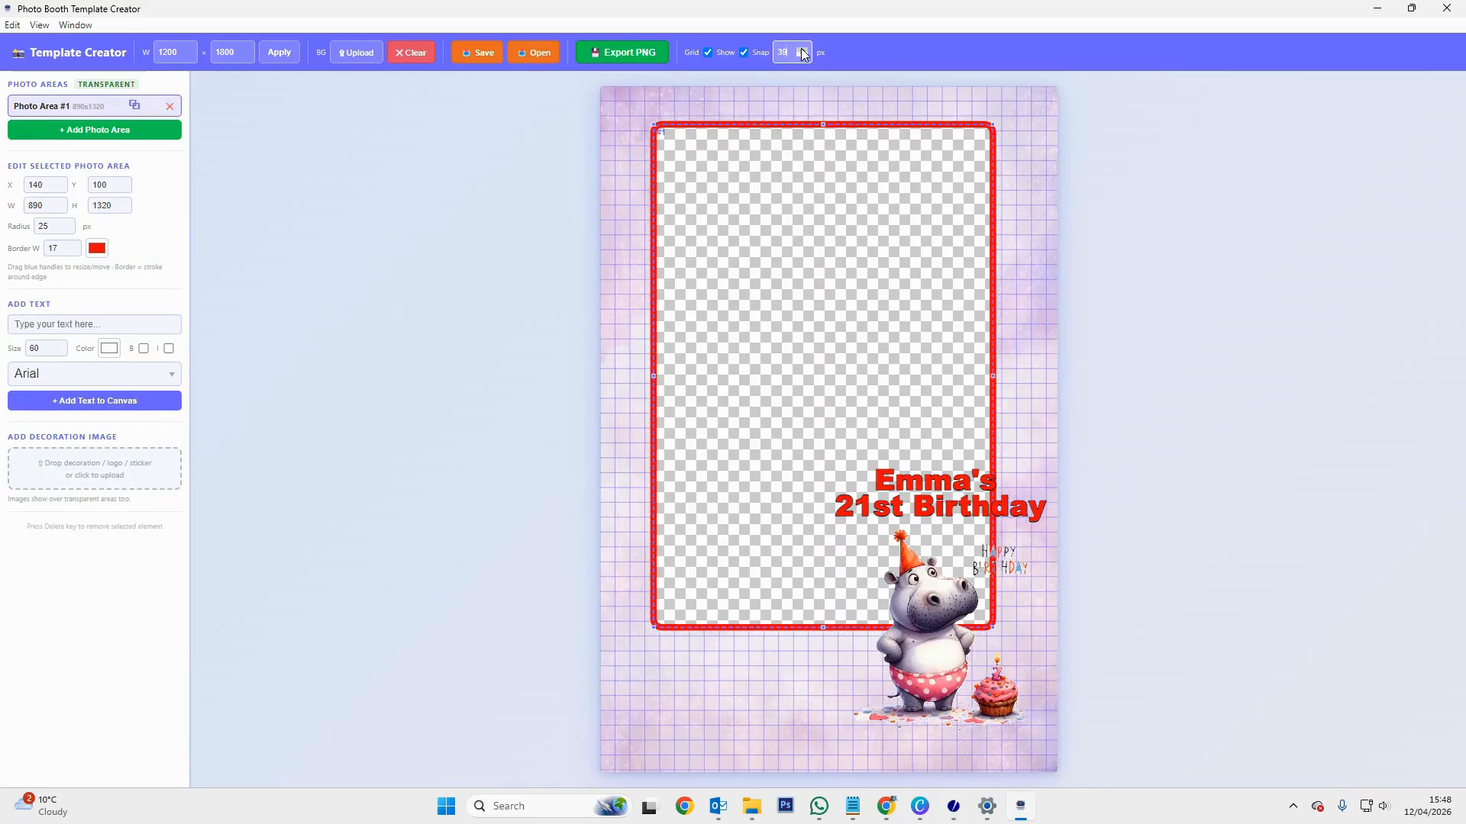
click(802, 50)
click(801, 49)
click(801, 50)
click(801, 49)
click(802, 50)
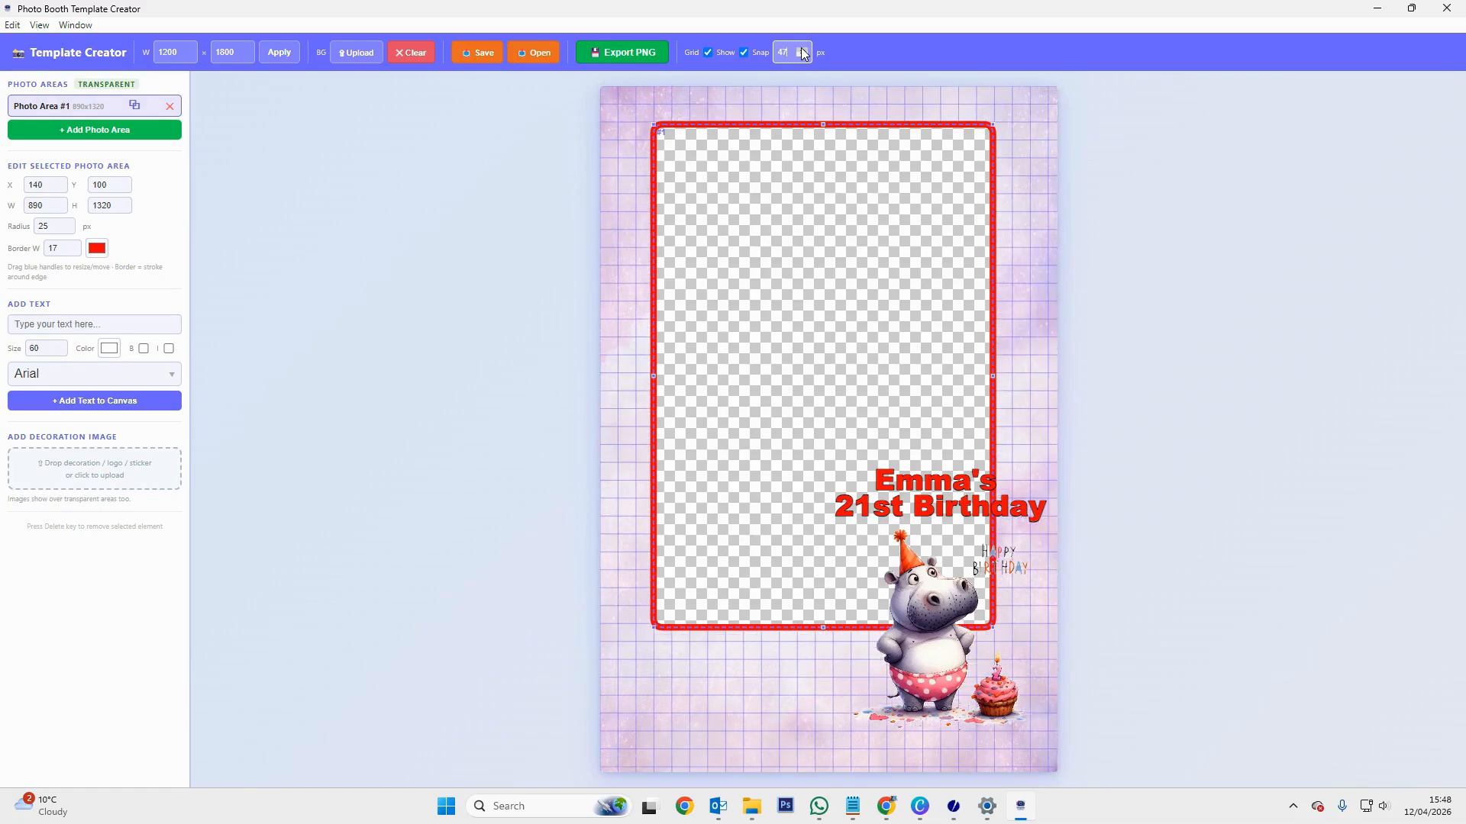
click(801, 50)
click(801, 50)
click(802, 50)
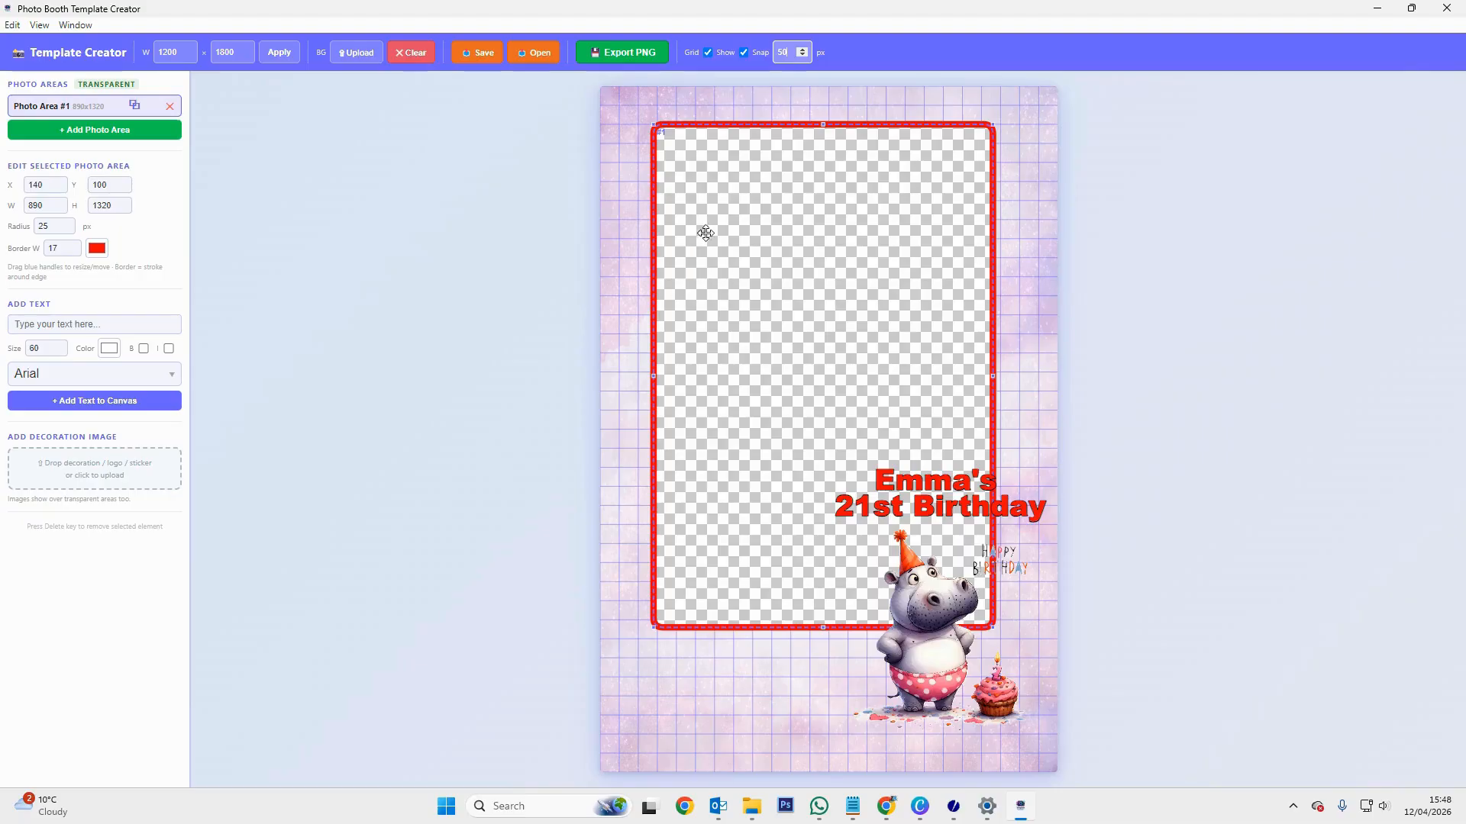
Move the photo area along the grid to X 150, Y 50
drag(827, 239, 835, 242)
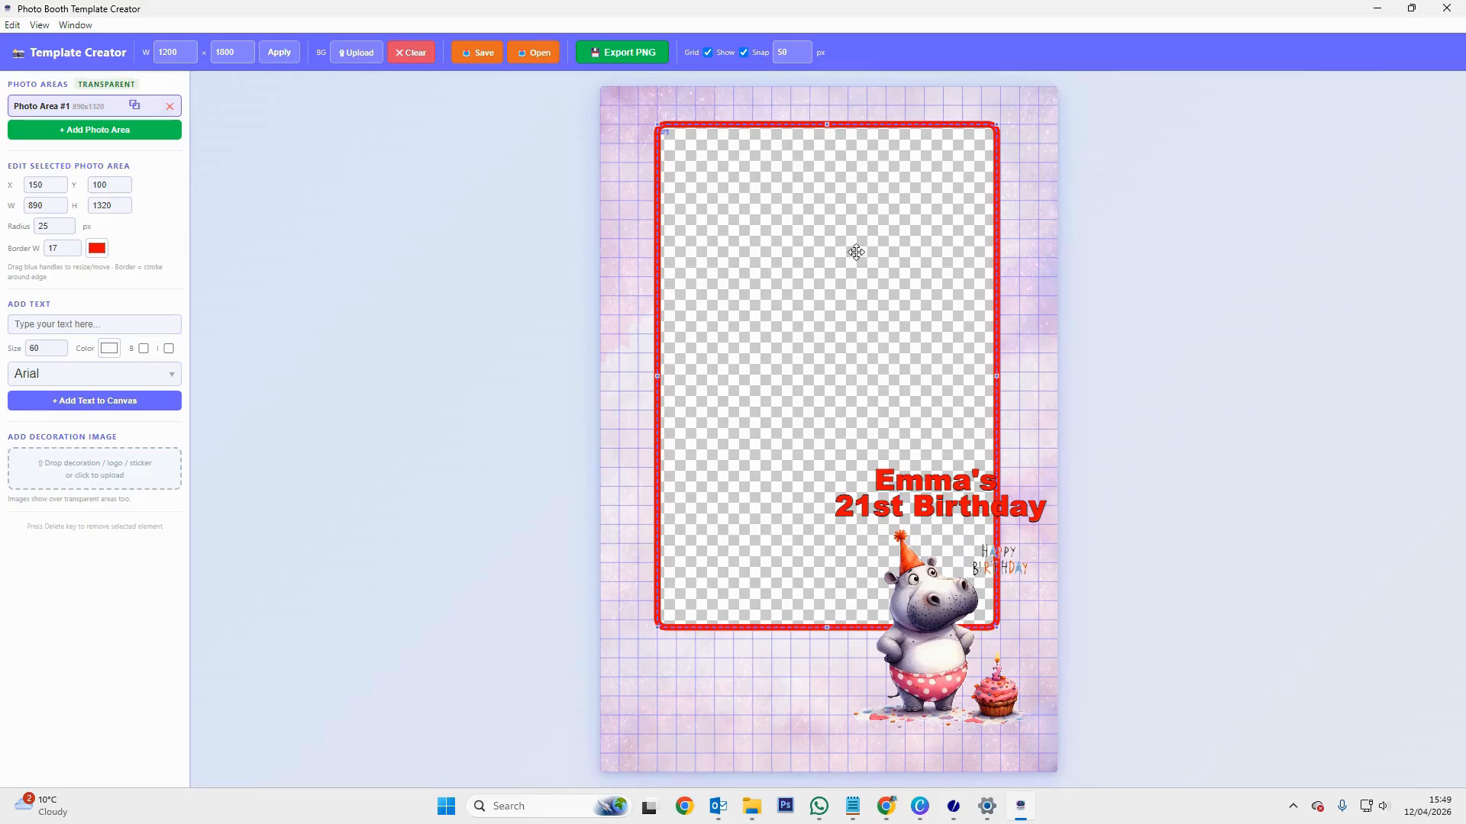
drag(856, 252, 855, 238)
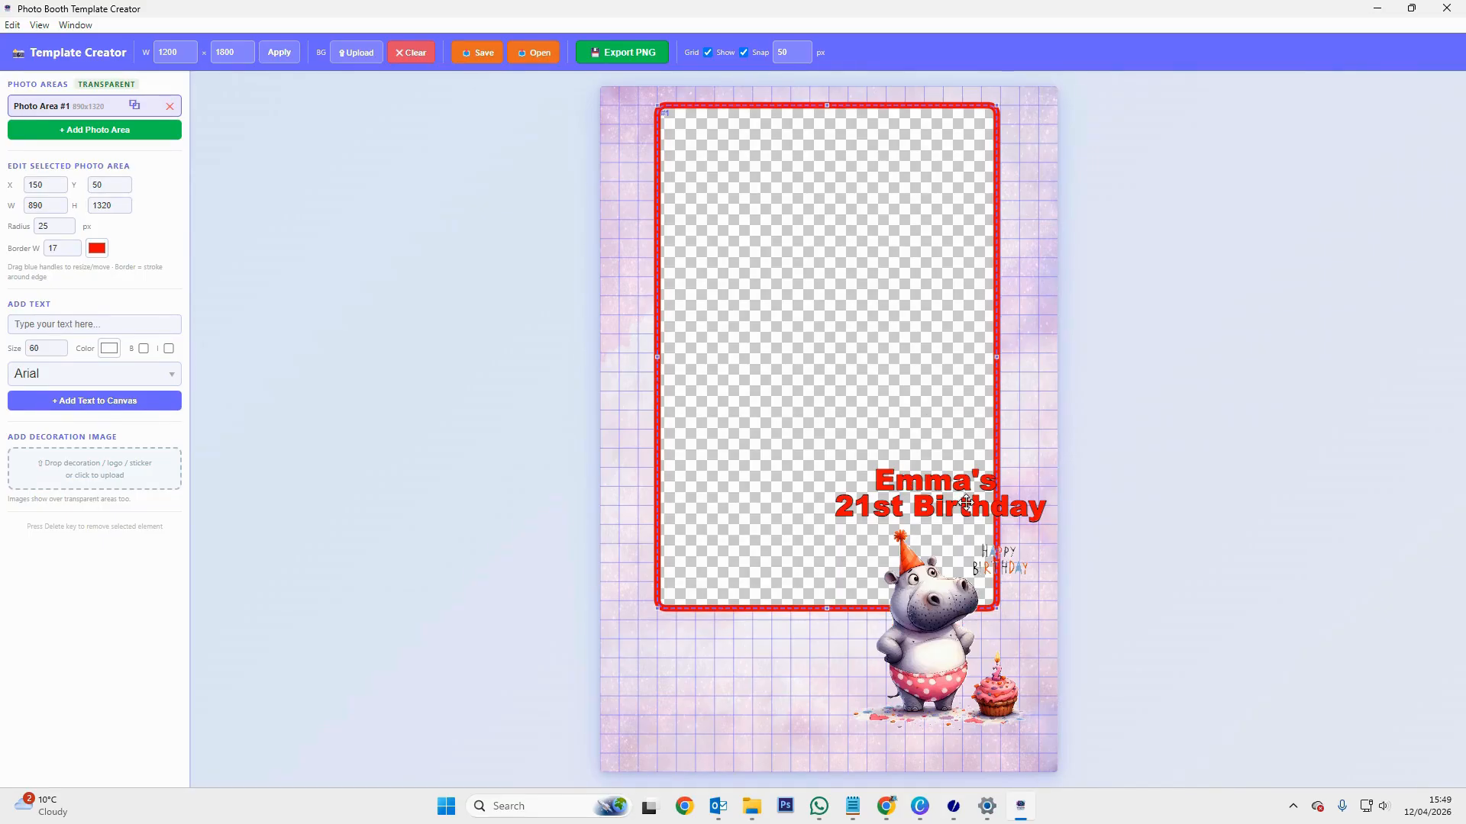
Move the hippo decoration to the canvas's lower-left corner and the birthday text below the photo area beside it
drag(951, 609, 711, 642)
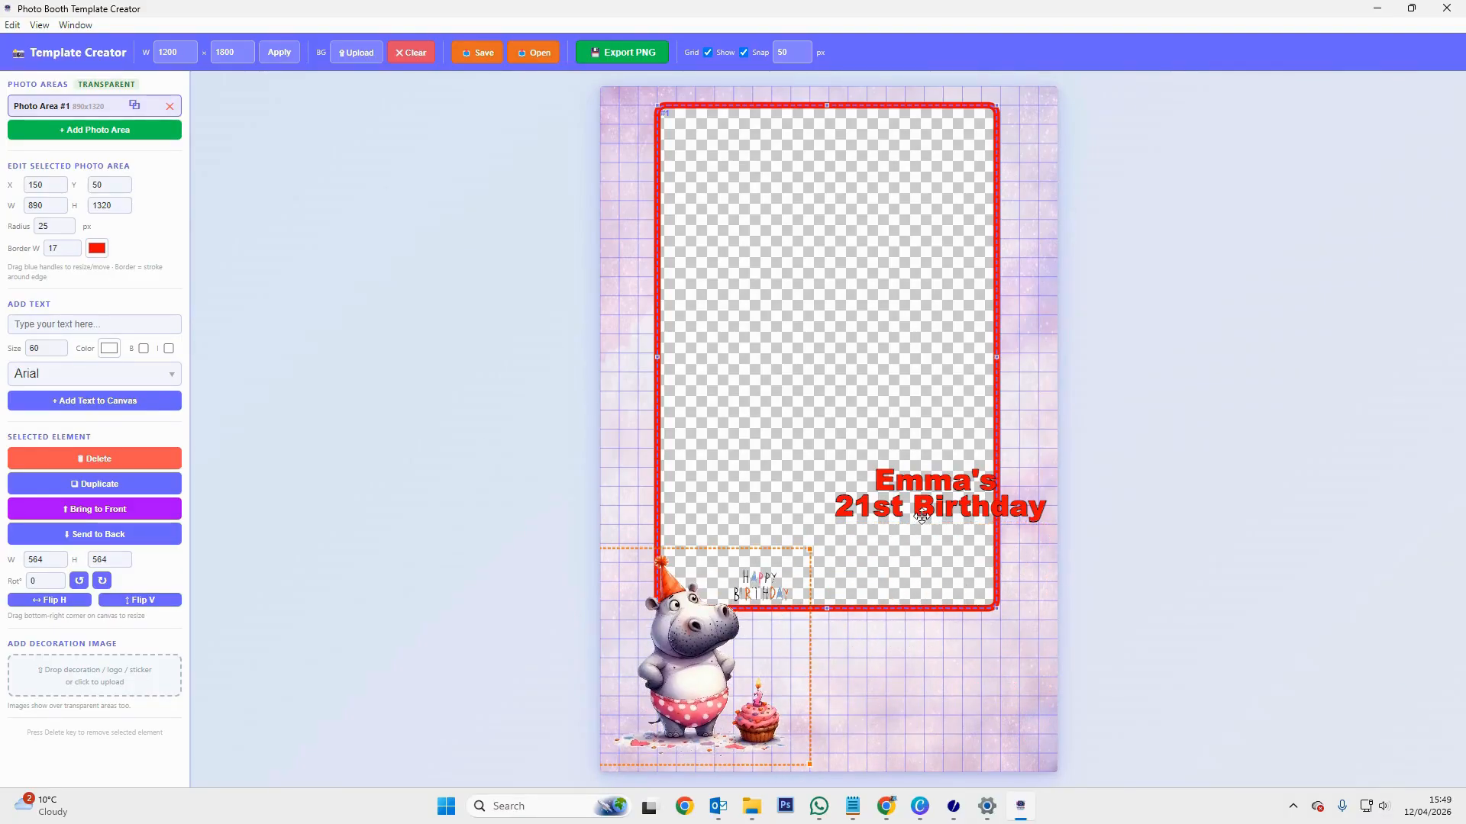
drag(925, 505, 884, 660)
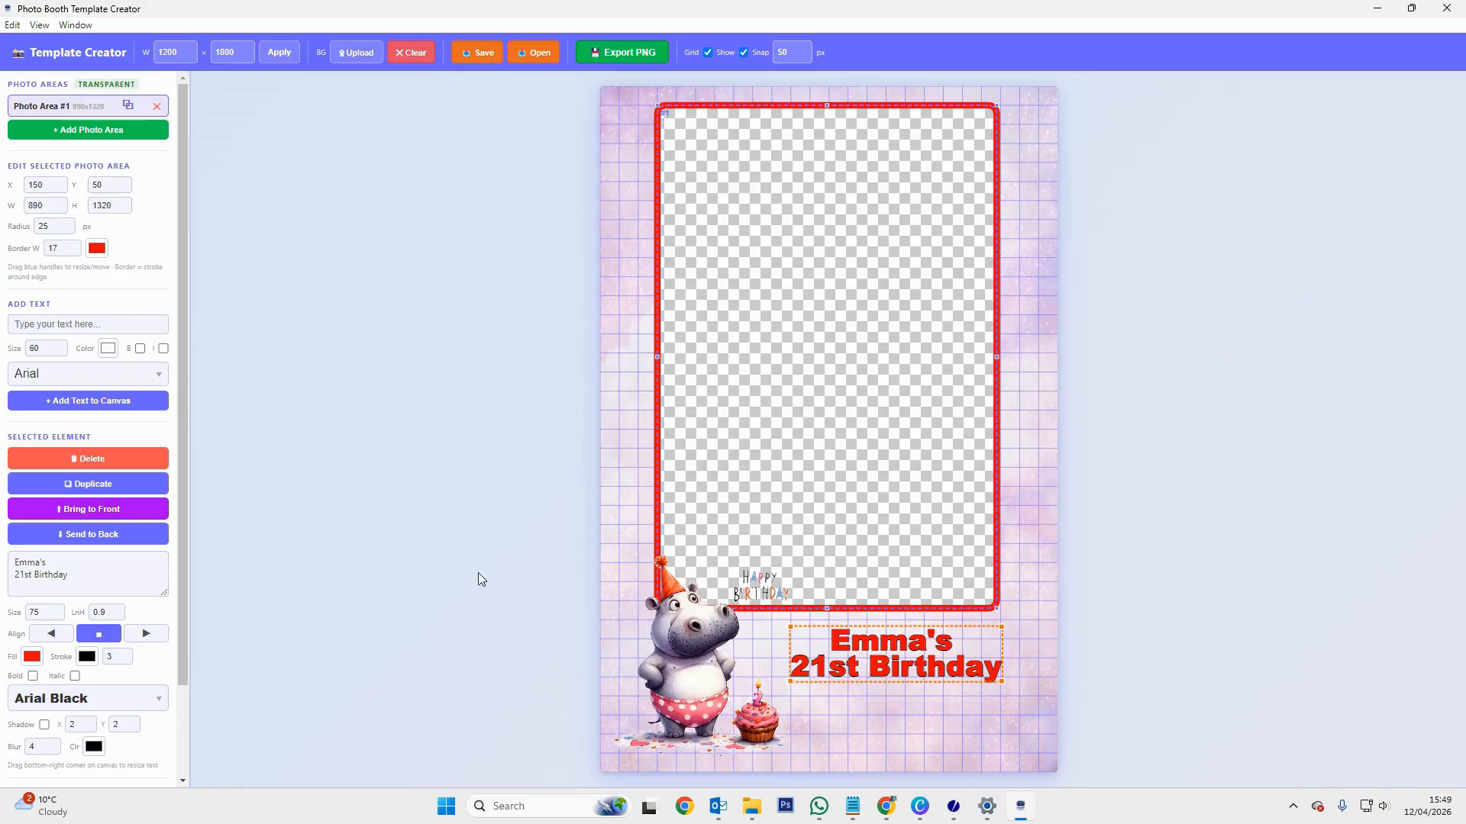
Break "Birthday" onto a third line of the text, enlarge it to about size 107 and shift it slightly right
click(33, 575)
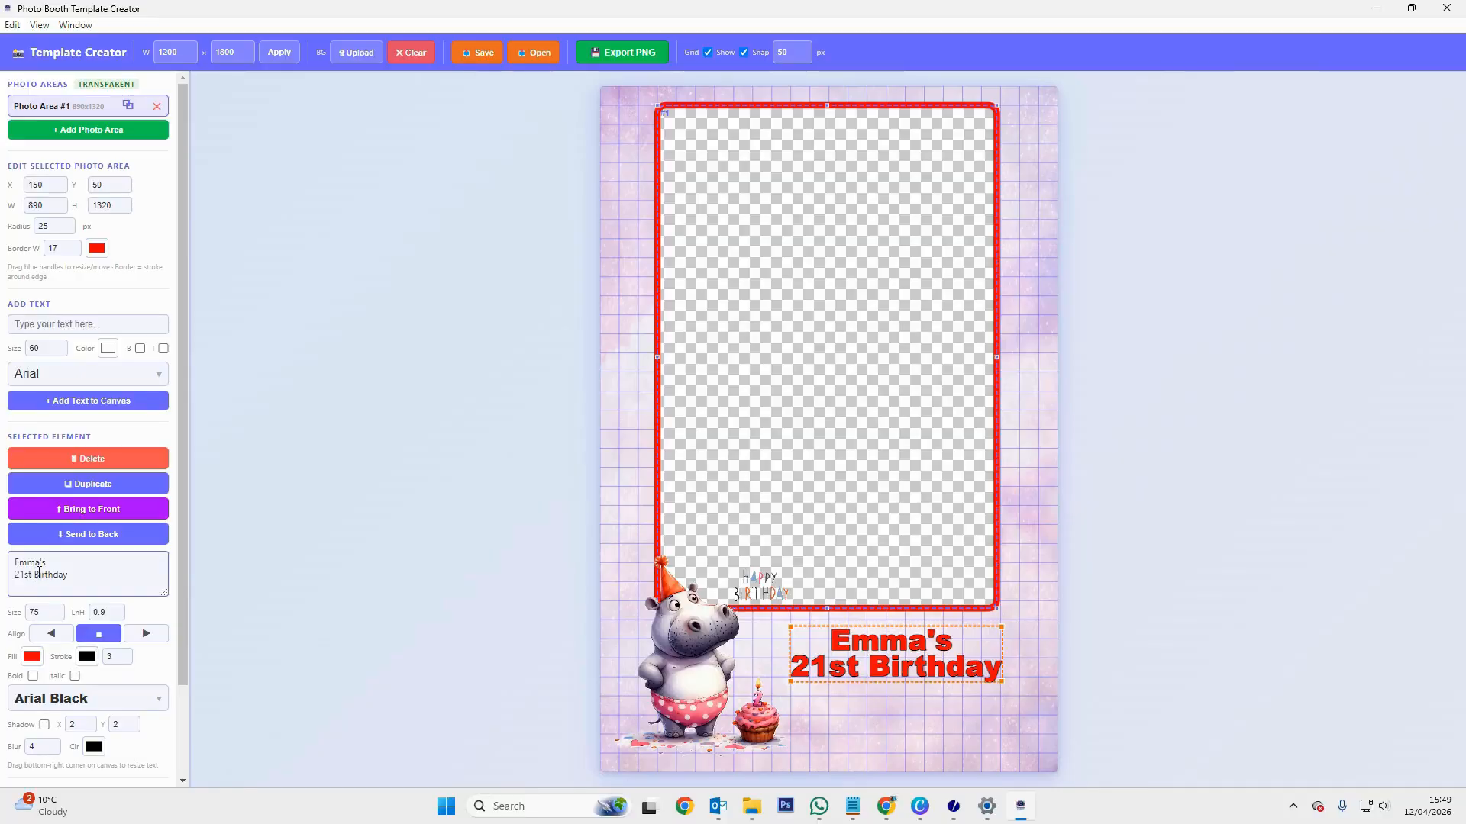
key(BackSpace)
key(Return)
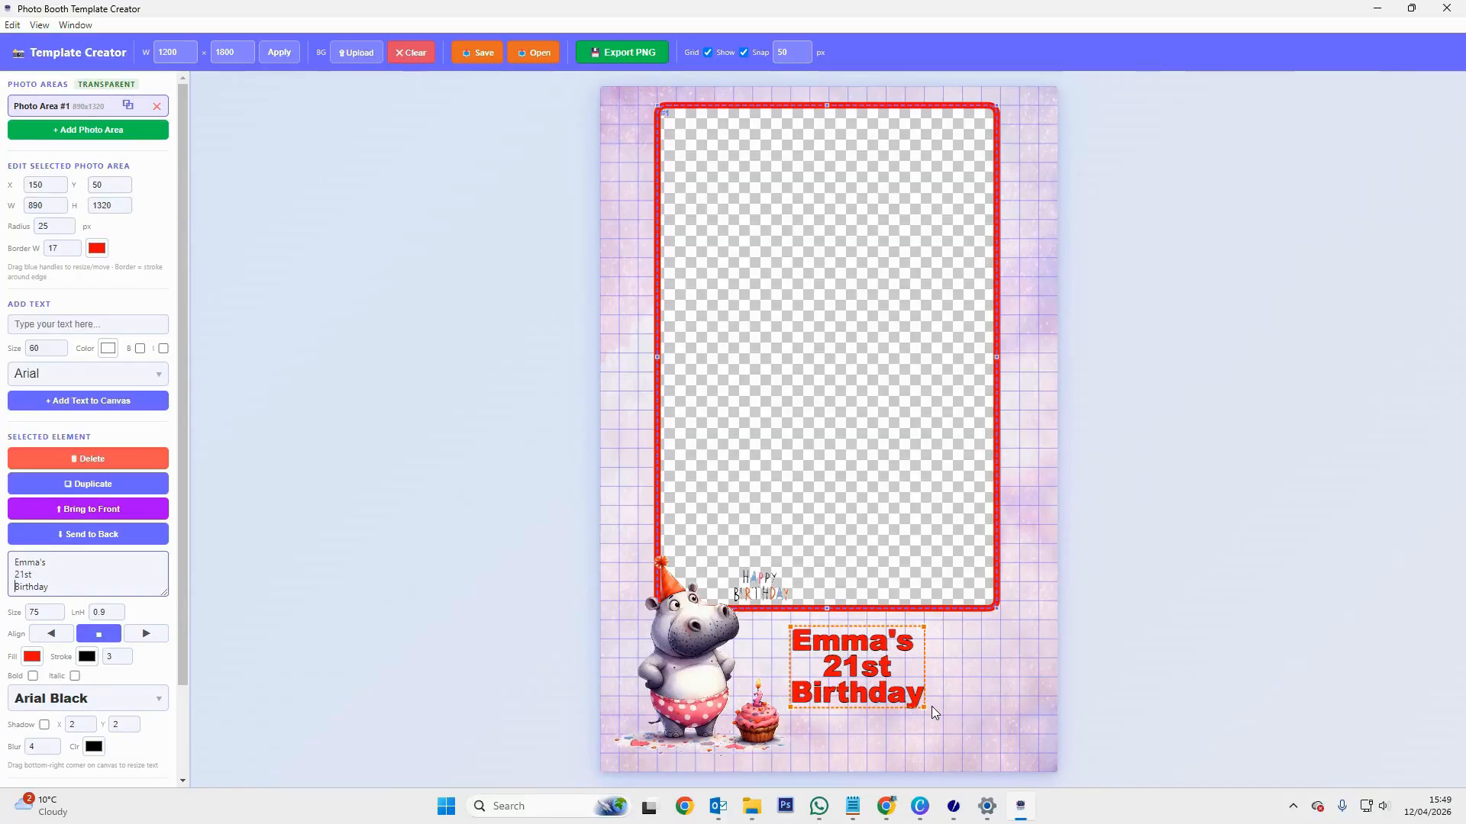
drag(925, 708, 982, 770)
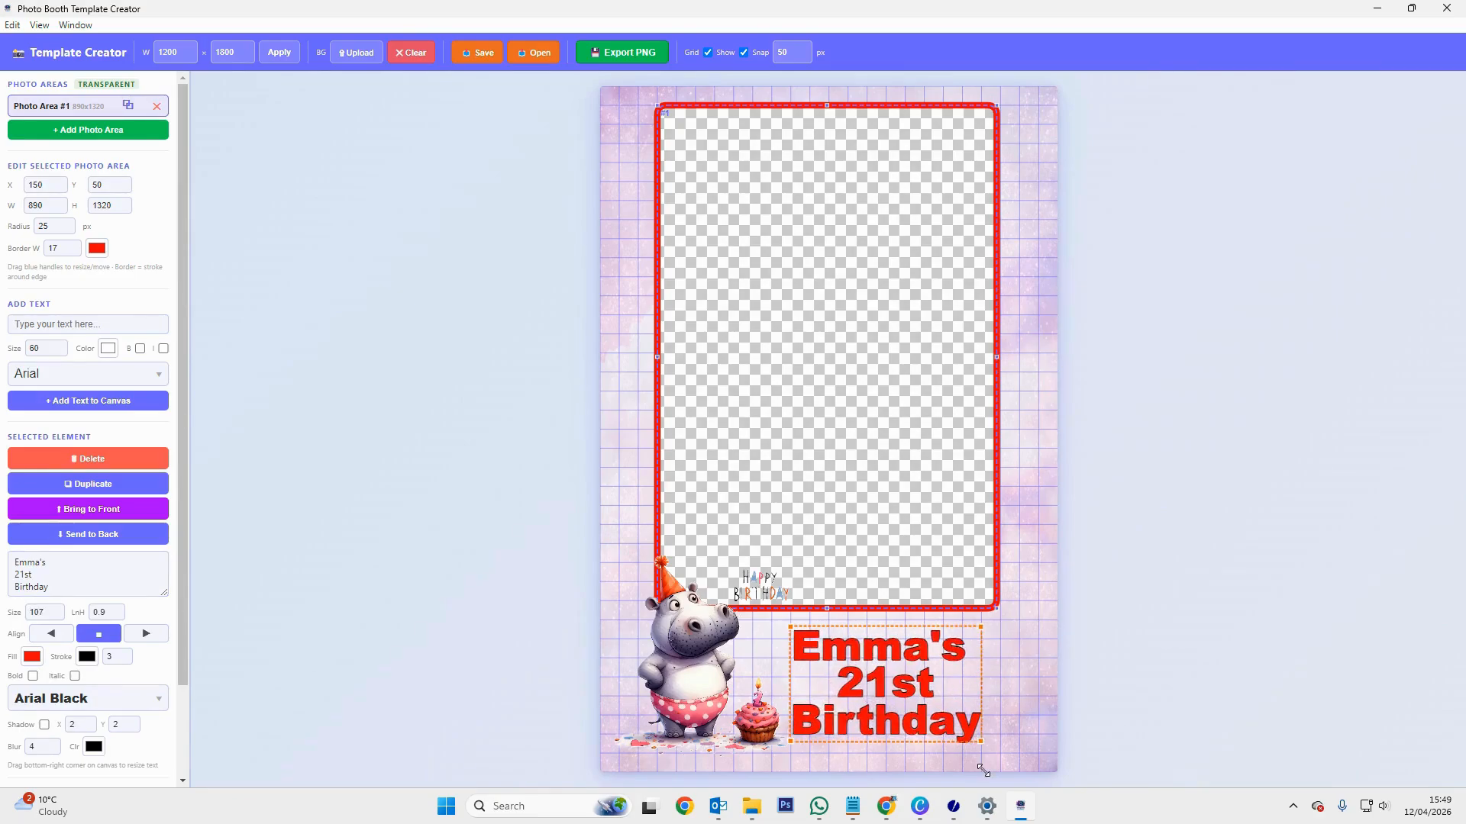
click(982, 762)
drag(914, 706, 923, 706)
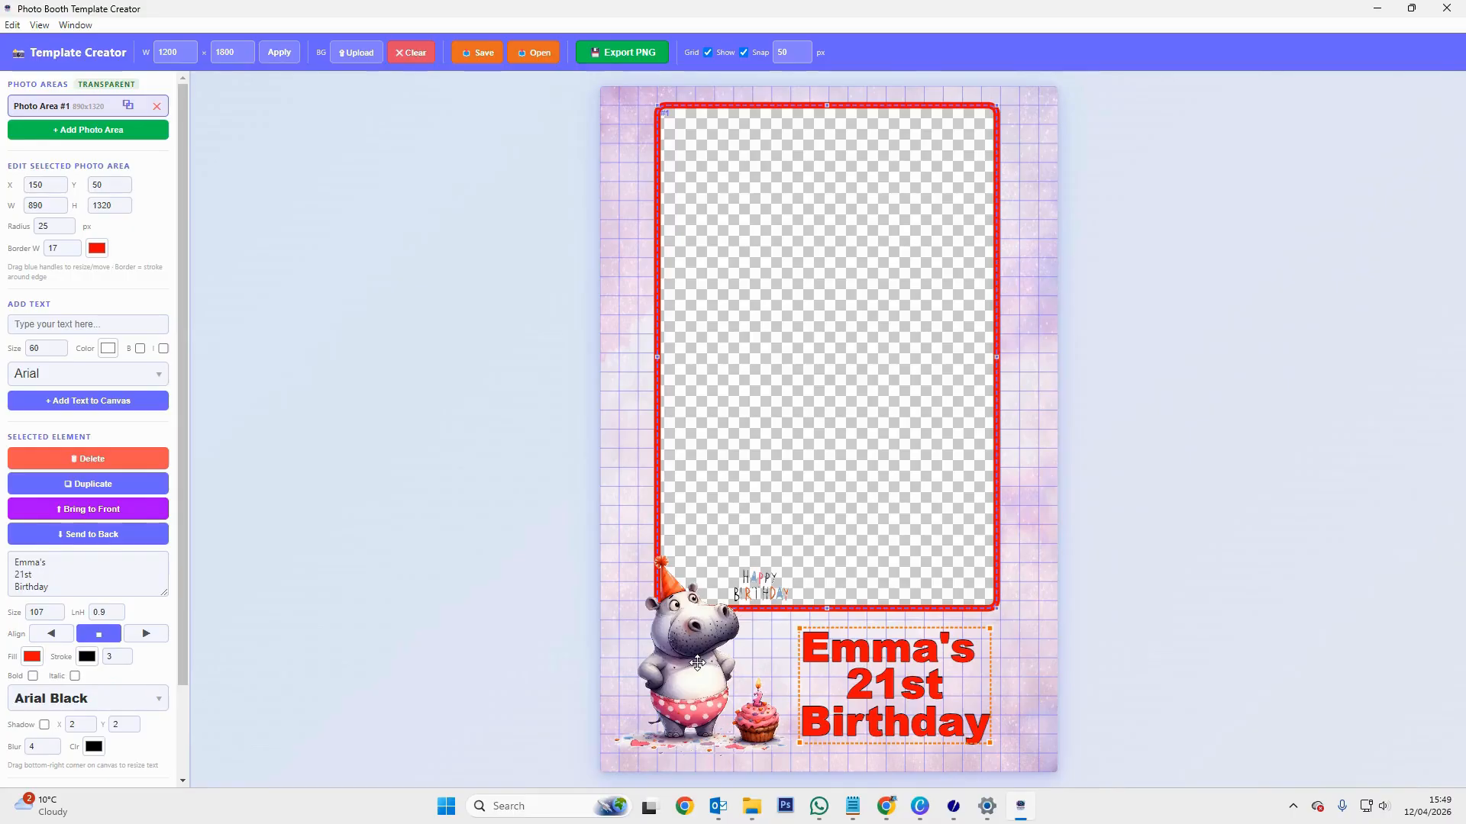
Move the hippo decoration and the three-line birthday text up over the lower half of the photo area
drag(697, 663, 731, 472)
click(879, 713)
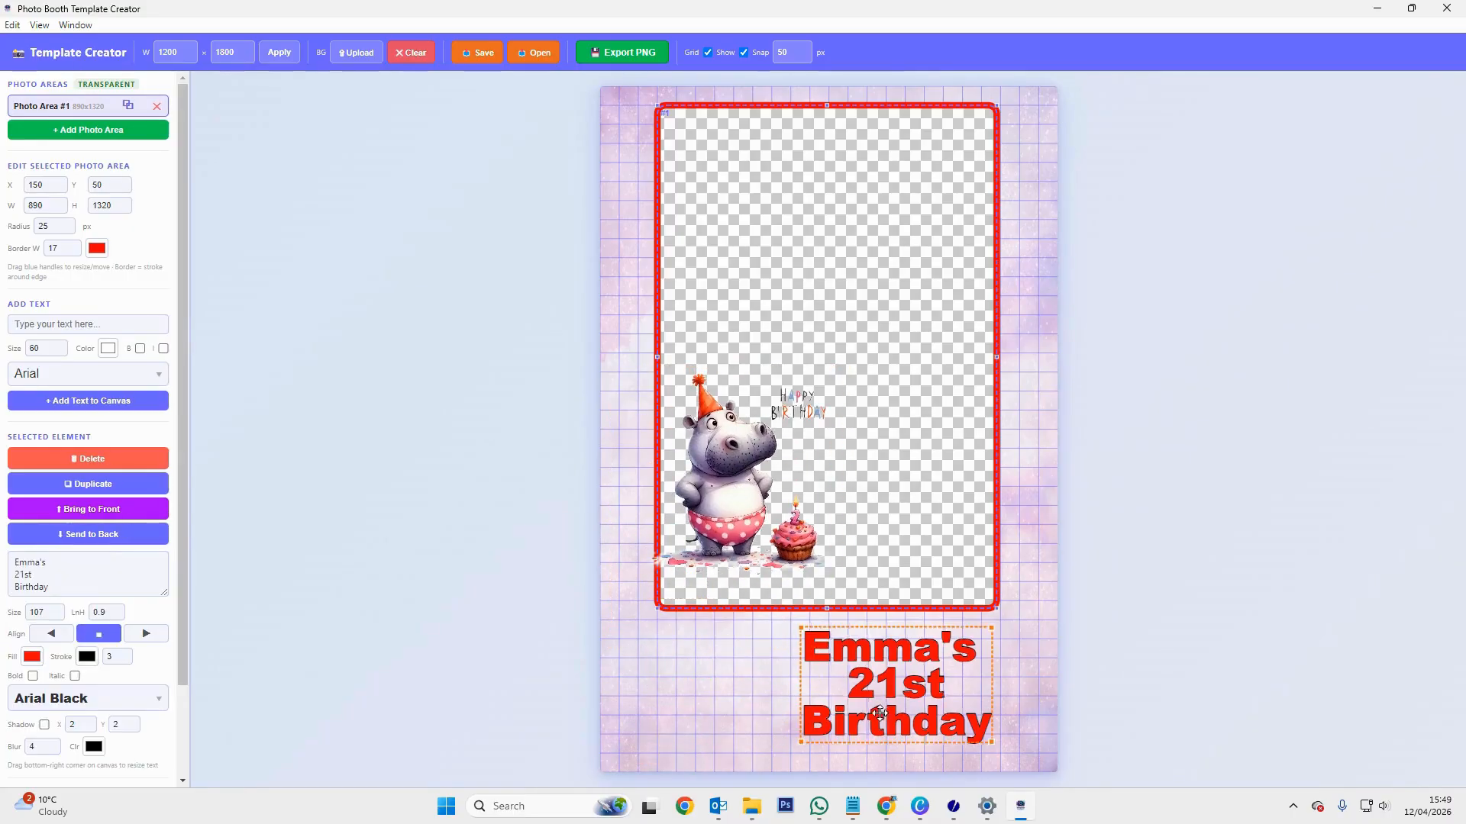
drag(880, 713, 835, 502)
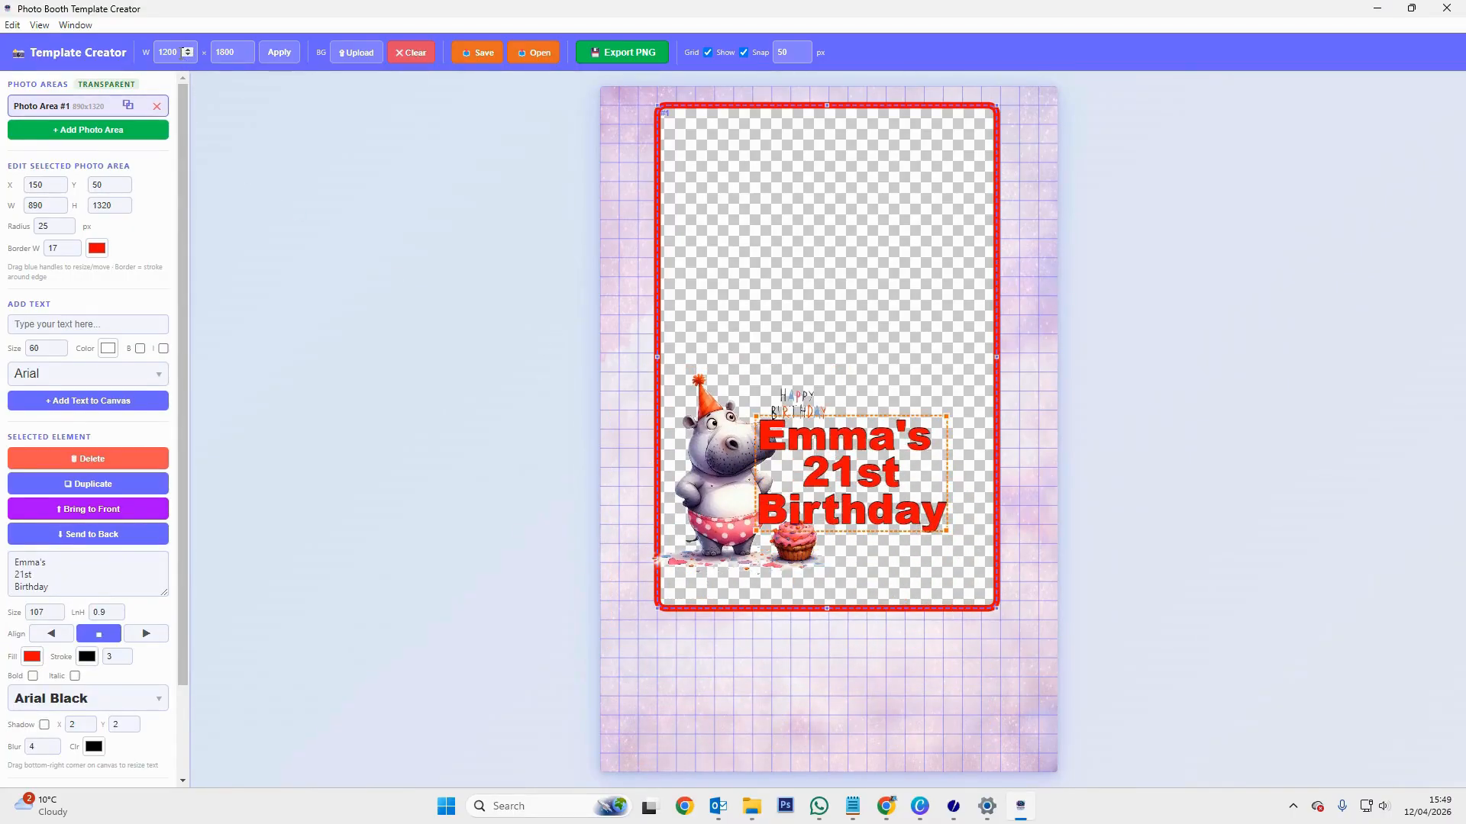
Change the canvas to landscape by applying a width of 1800 and a height of 1200
double_click(167, 51)
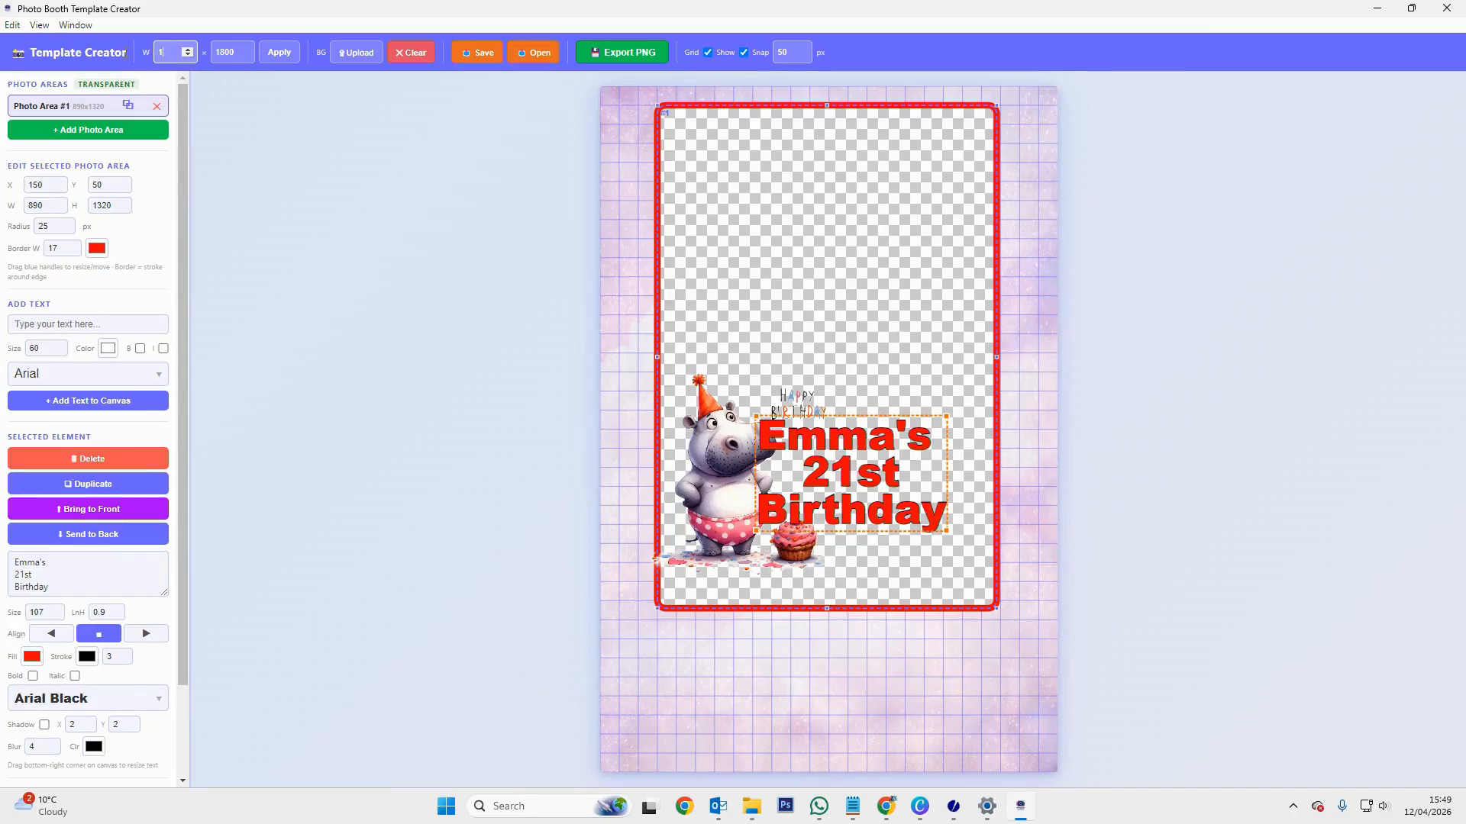
text(1800)
key(Tab)
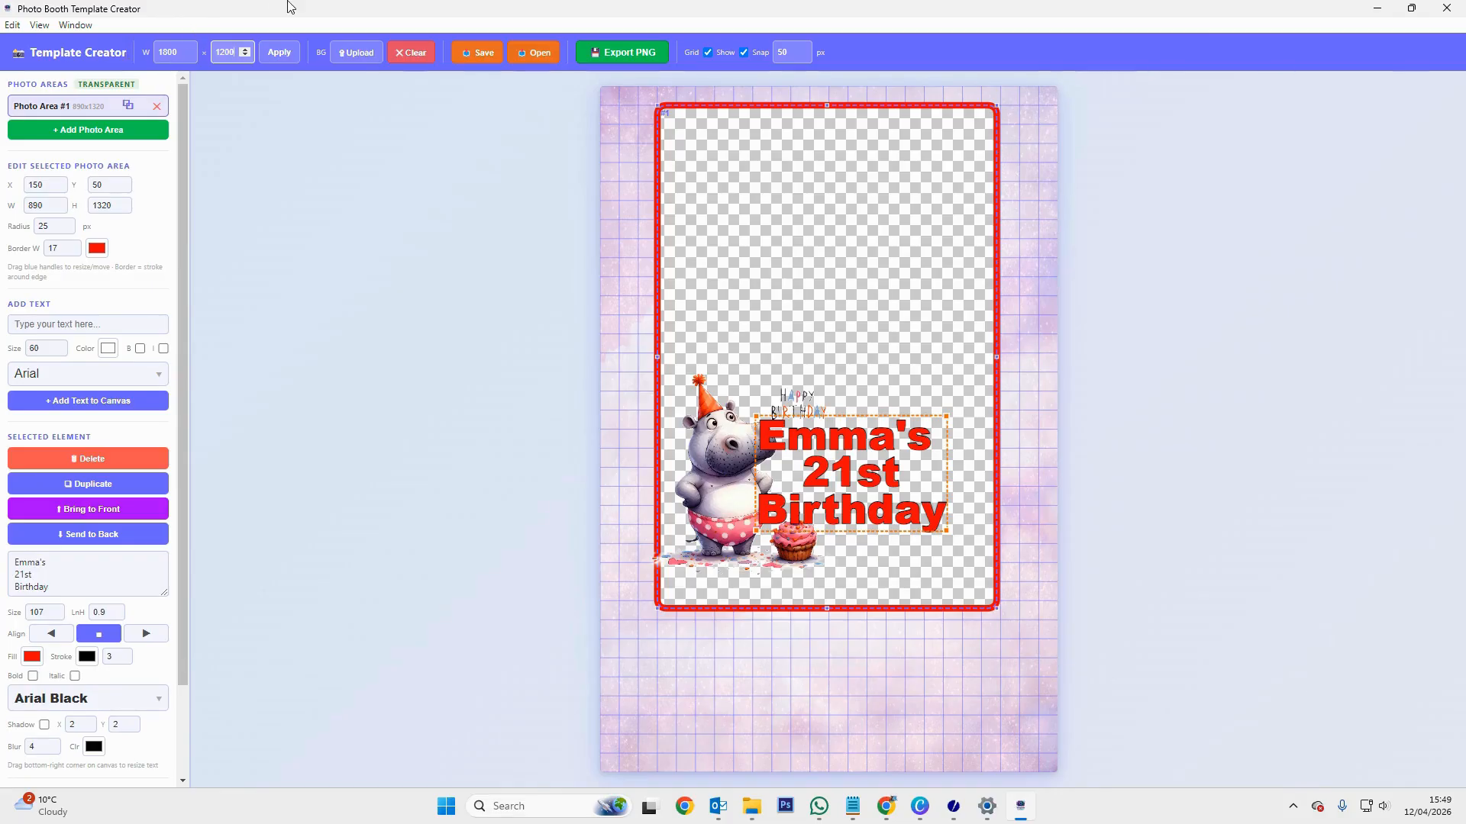
text(1200)
click(279, 53)
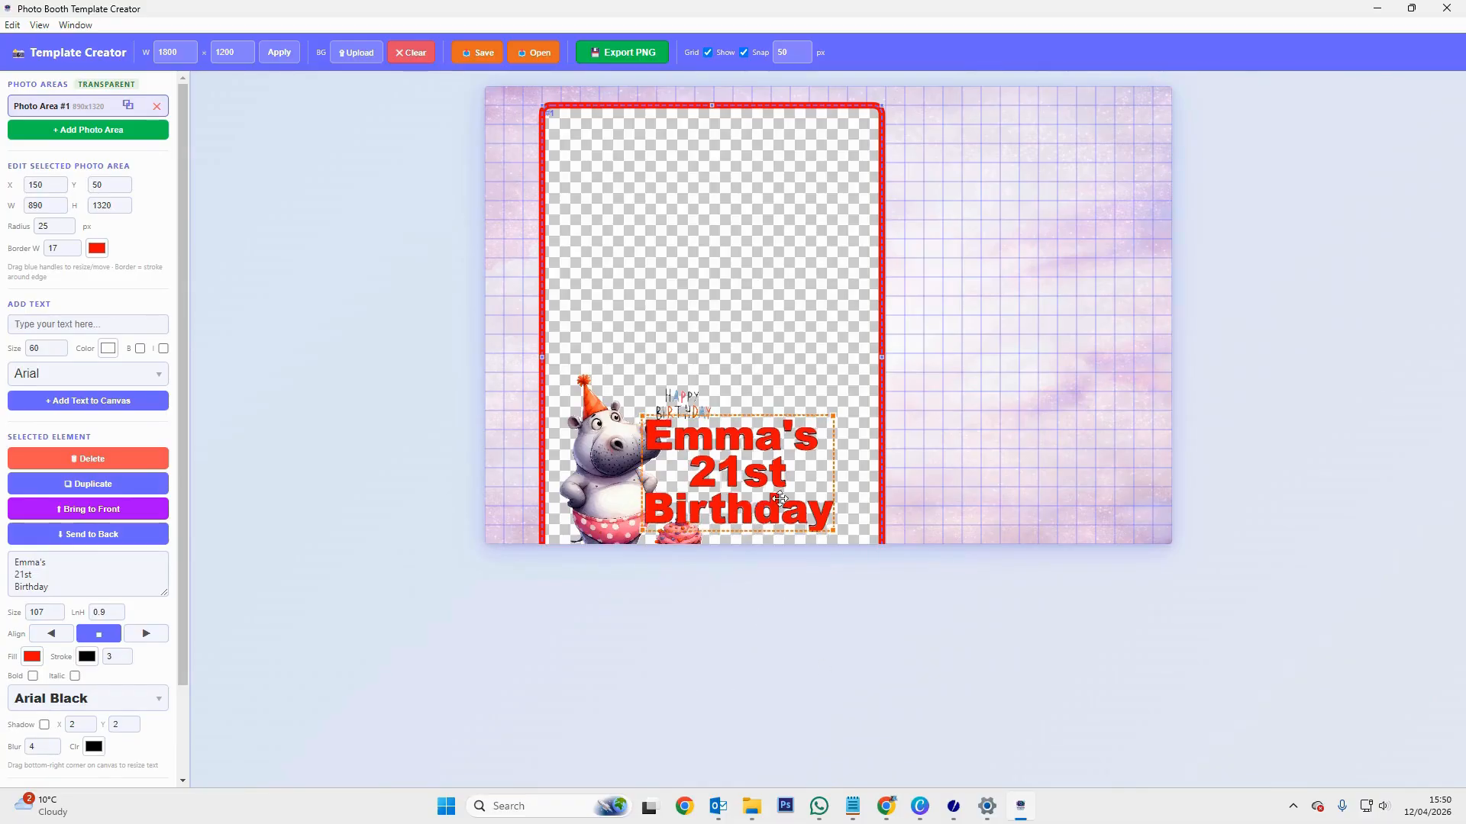
Move the birthday text to the canvas's lower-right area and resize the photo area to 550 × 750 at X 50, Y 50
drag(665, 509, 970, 493)
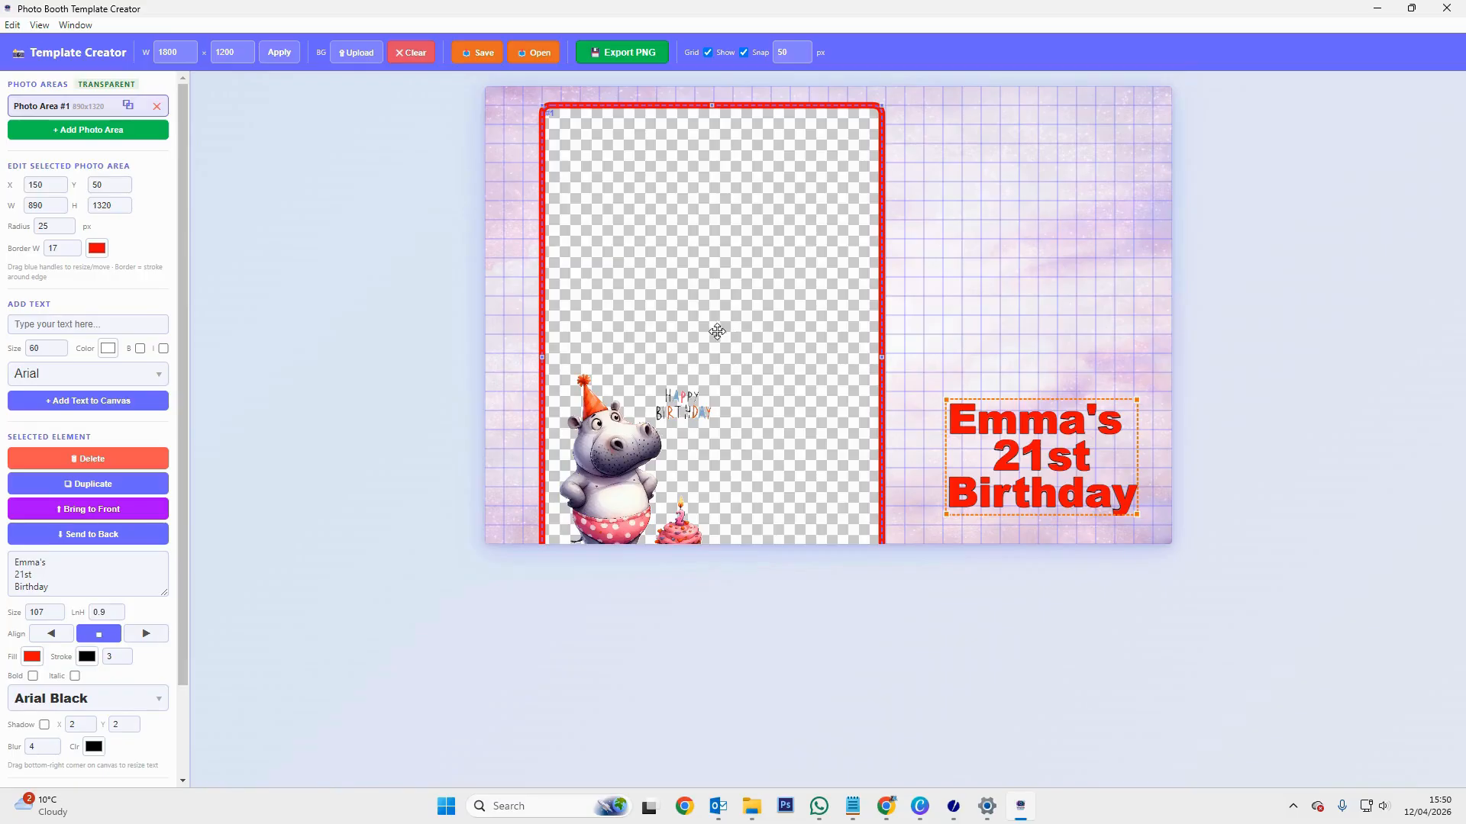
mouse_move(830, 392)
mouse_down()
mouse_move(817, 351)
mouse_move(817, 382)
mouse_up()
drag(883, 107, 796, 256)
drag(767, 319, 729, 166)
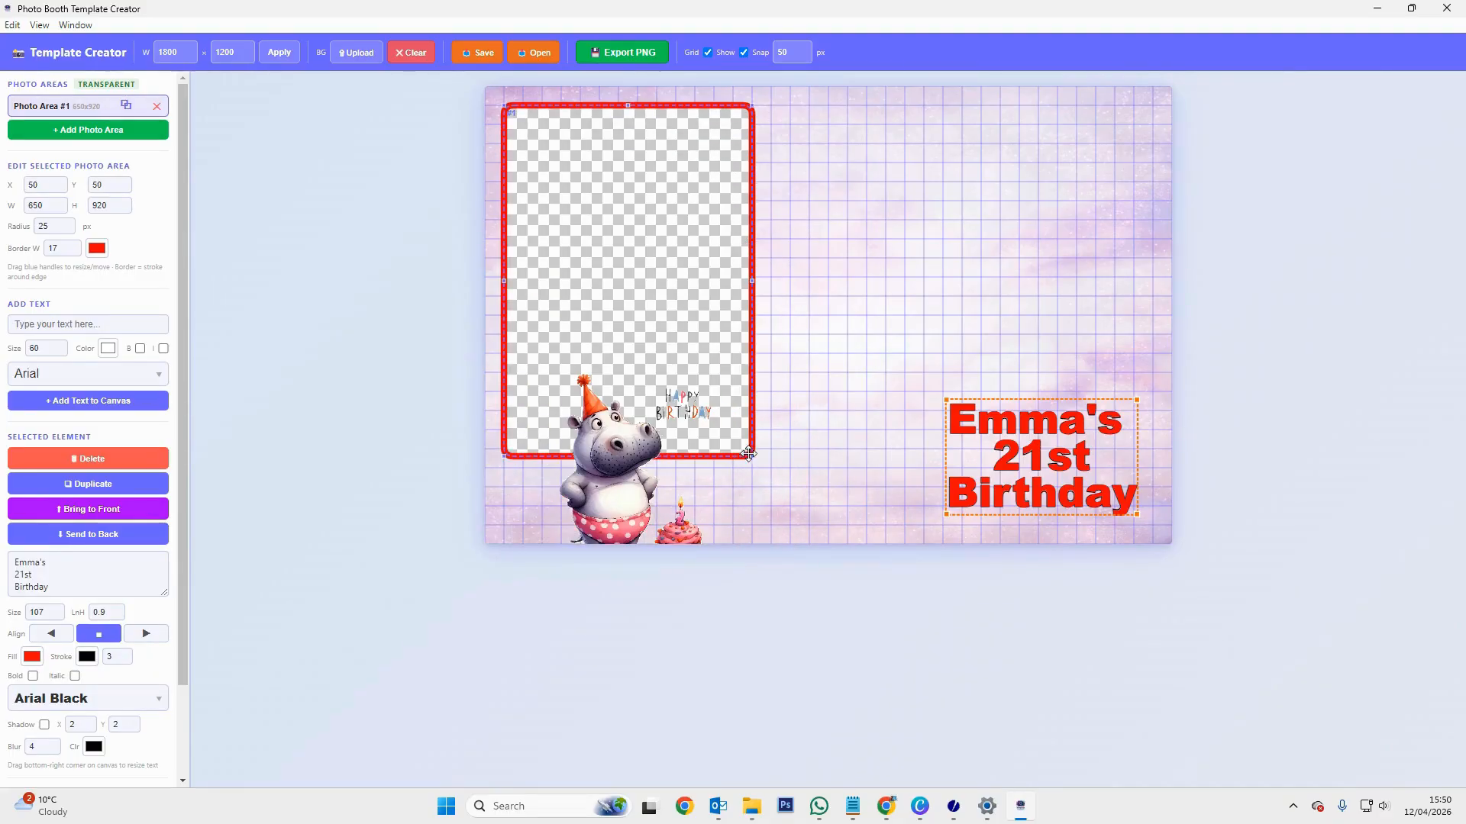
drag(751, 456, 717, 389)
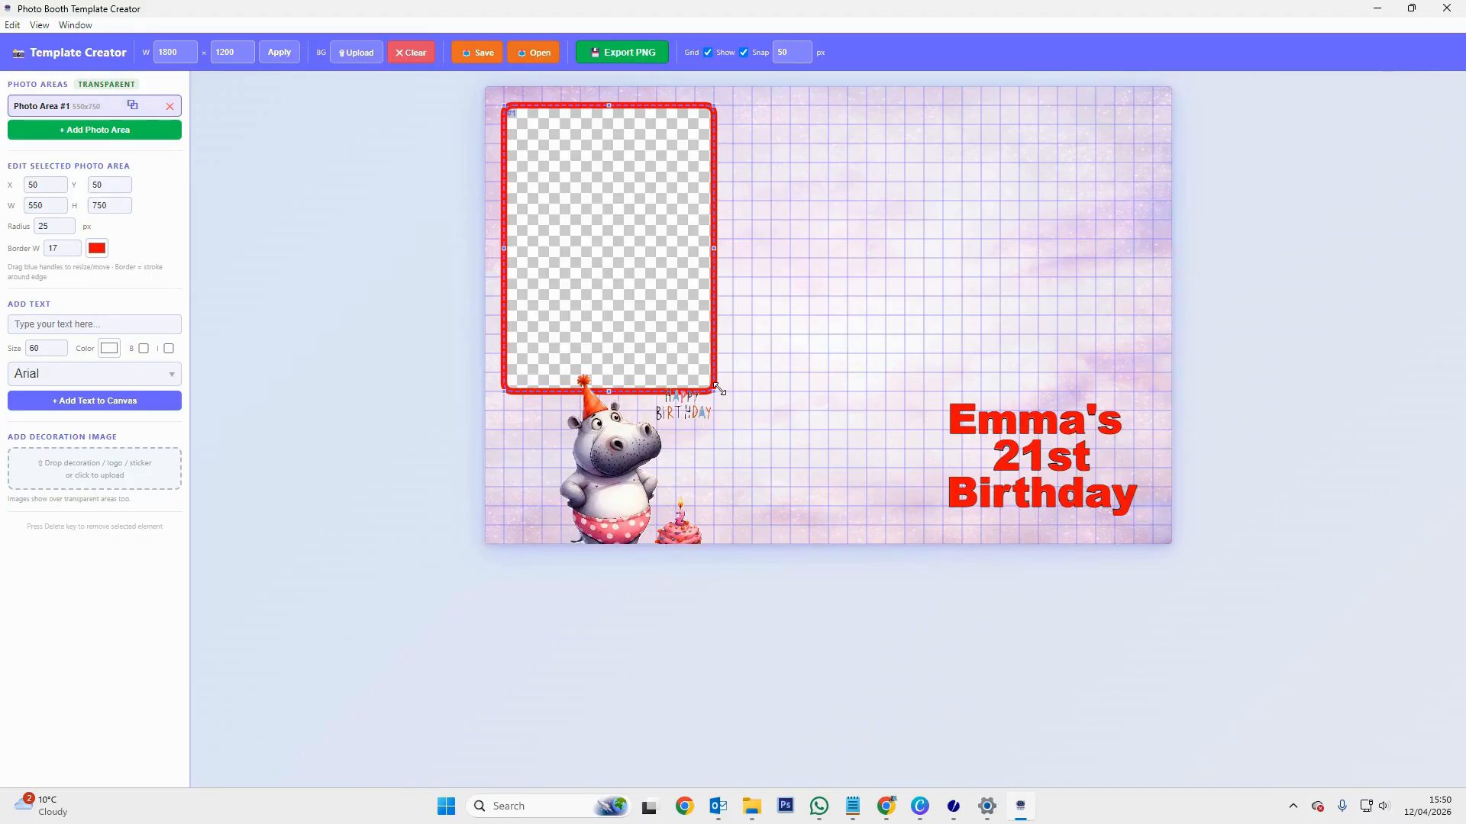
Duplicate the photo area and set the two side by side, with the right one at X 700, Y 50
click(132, 107)
drag(526, 264, 795, 268)
drag(671, 239, 668, 241)
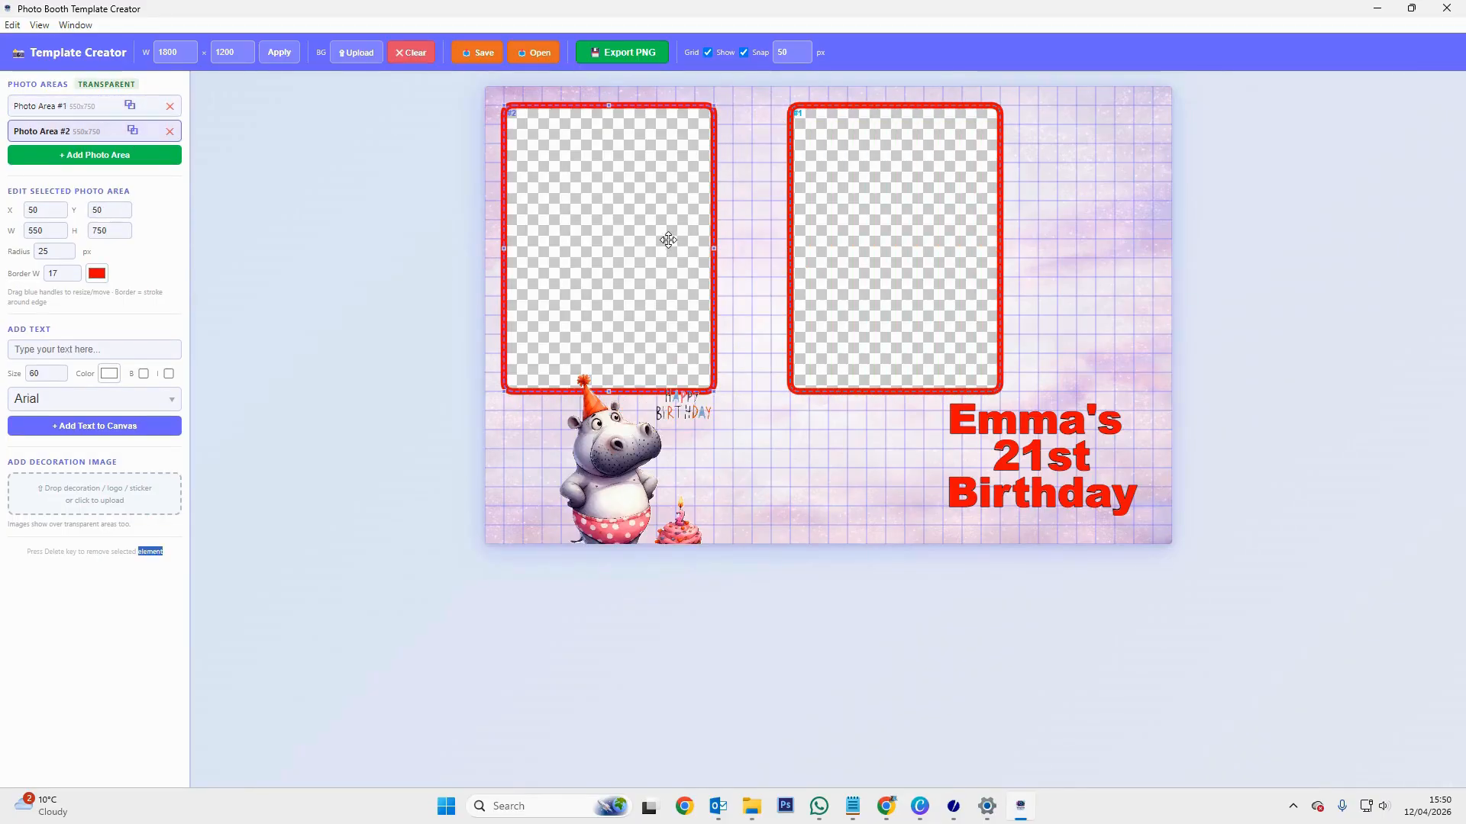
drag(915, 279, 827, 284)
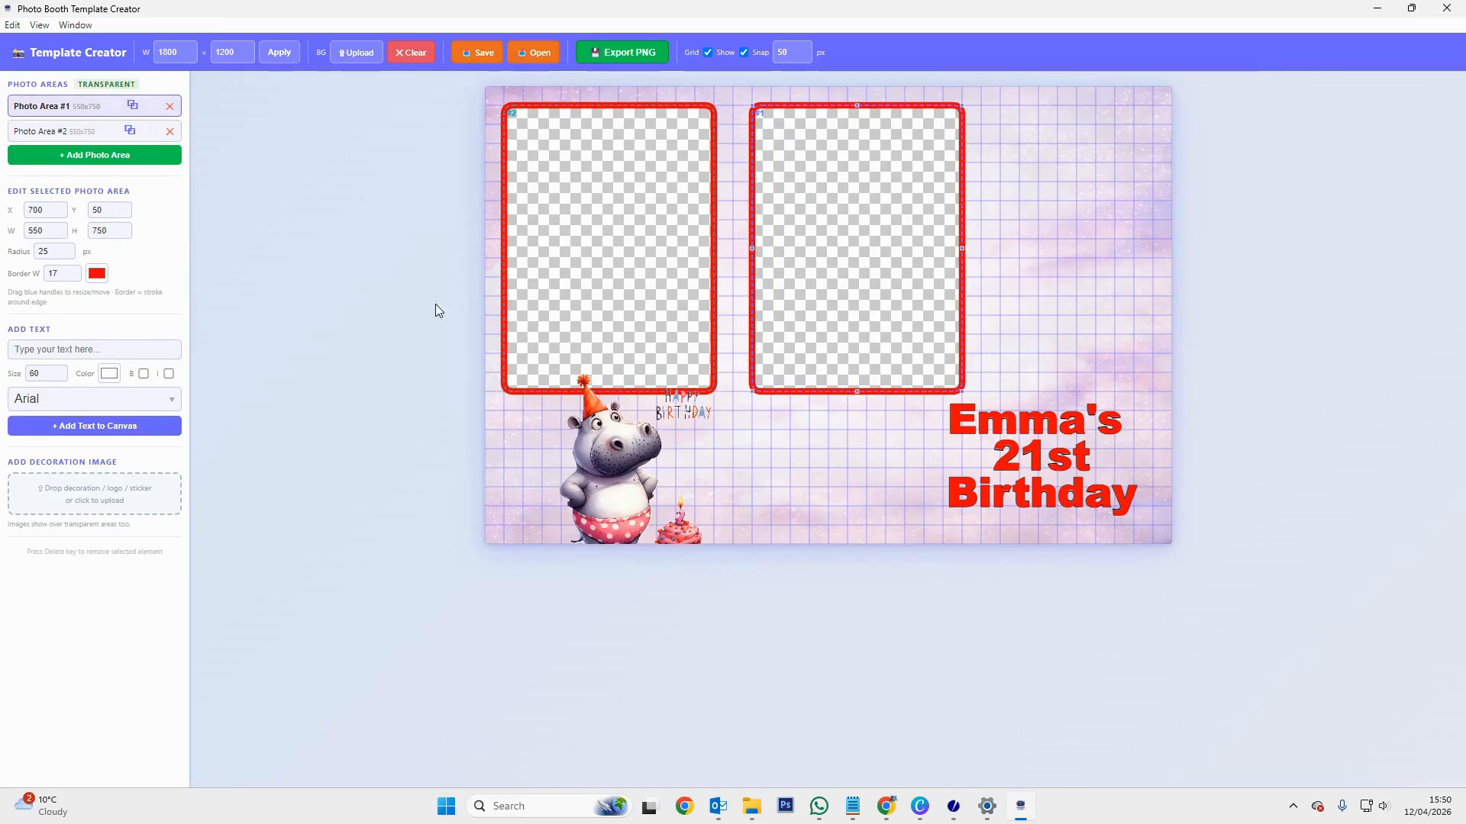
Duplicate the left photo area, place the copy at the row's right end, and move the middle area to X 600
click(144, 155)
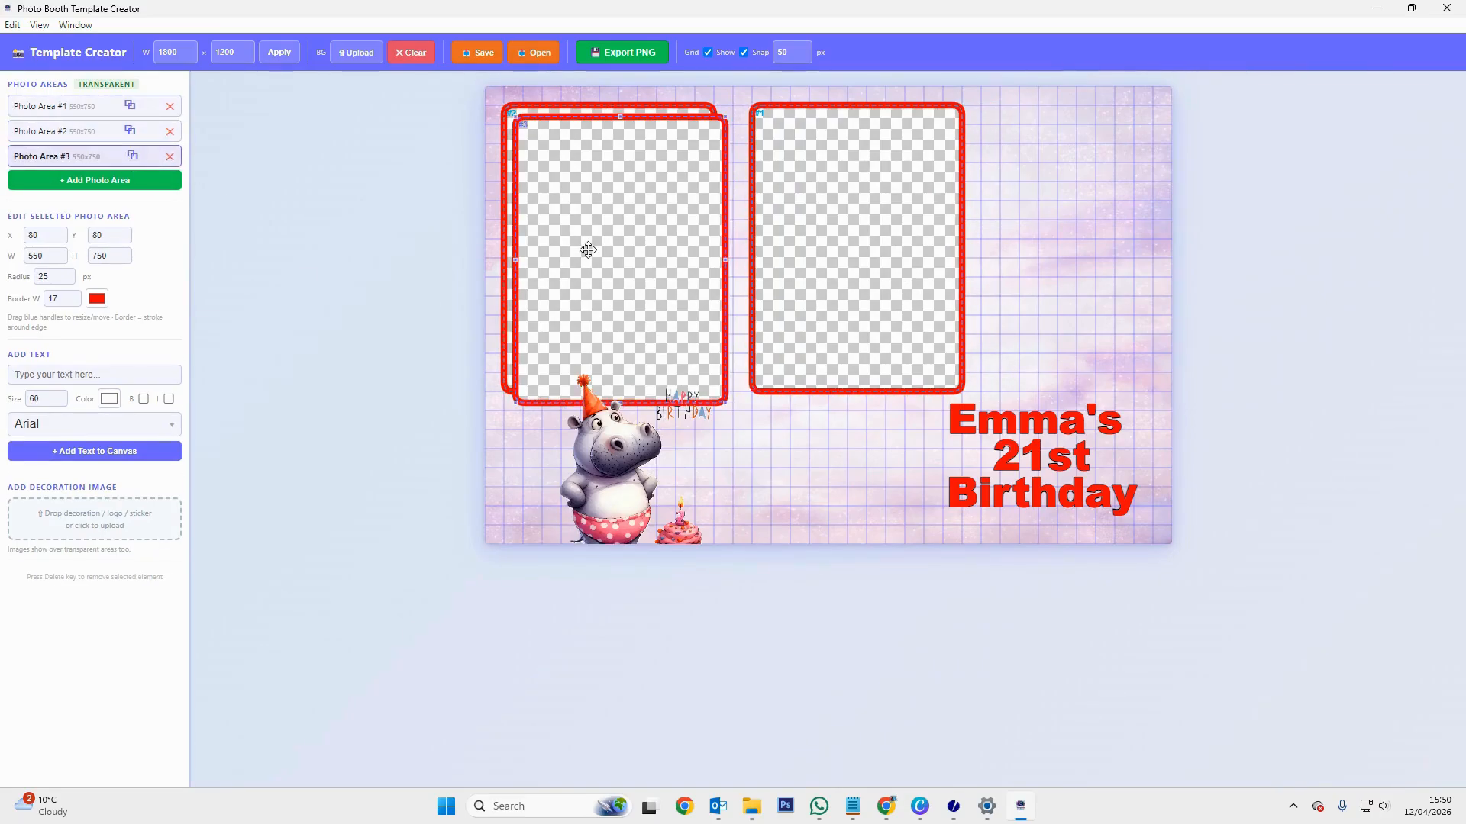
drag(588, 250, 1014, 245)
click(891, 254)
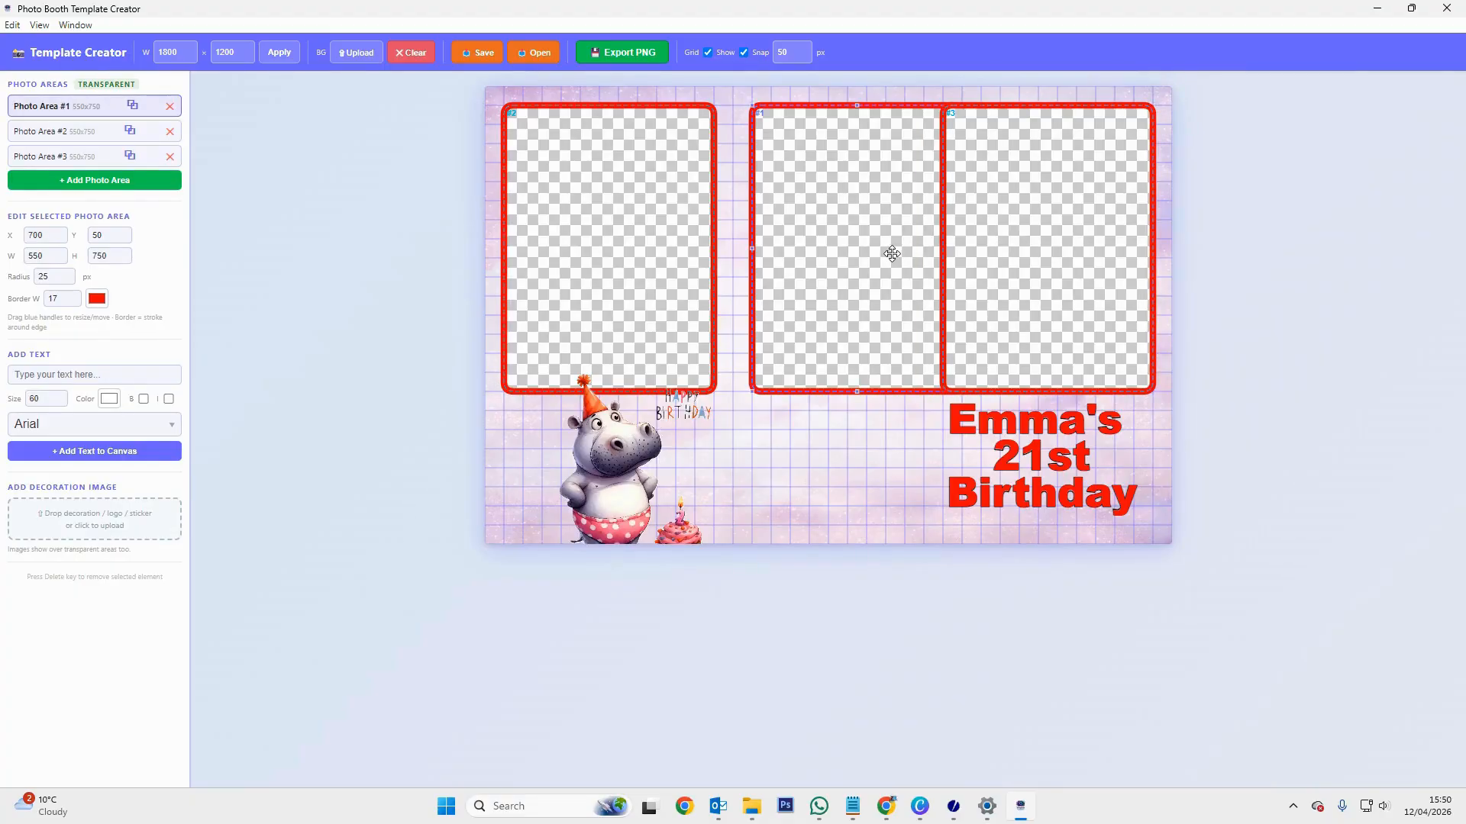
drag(892, 253, 863, 259)
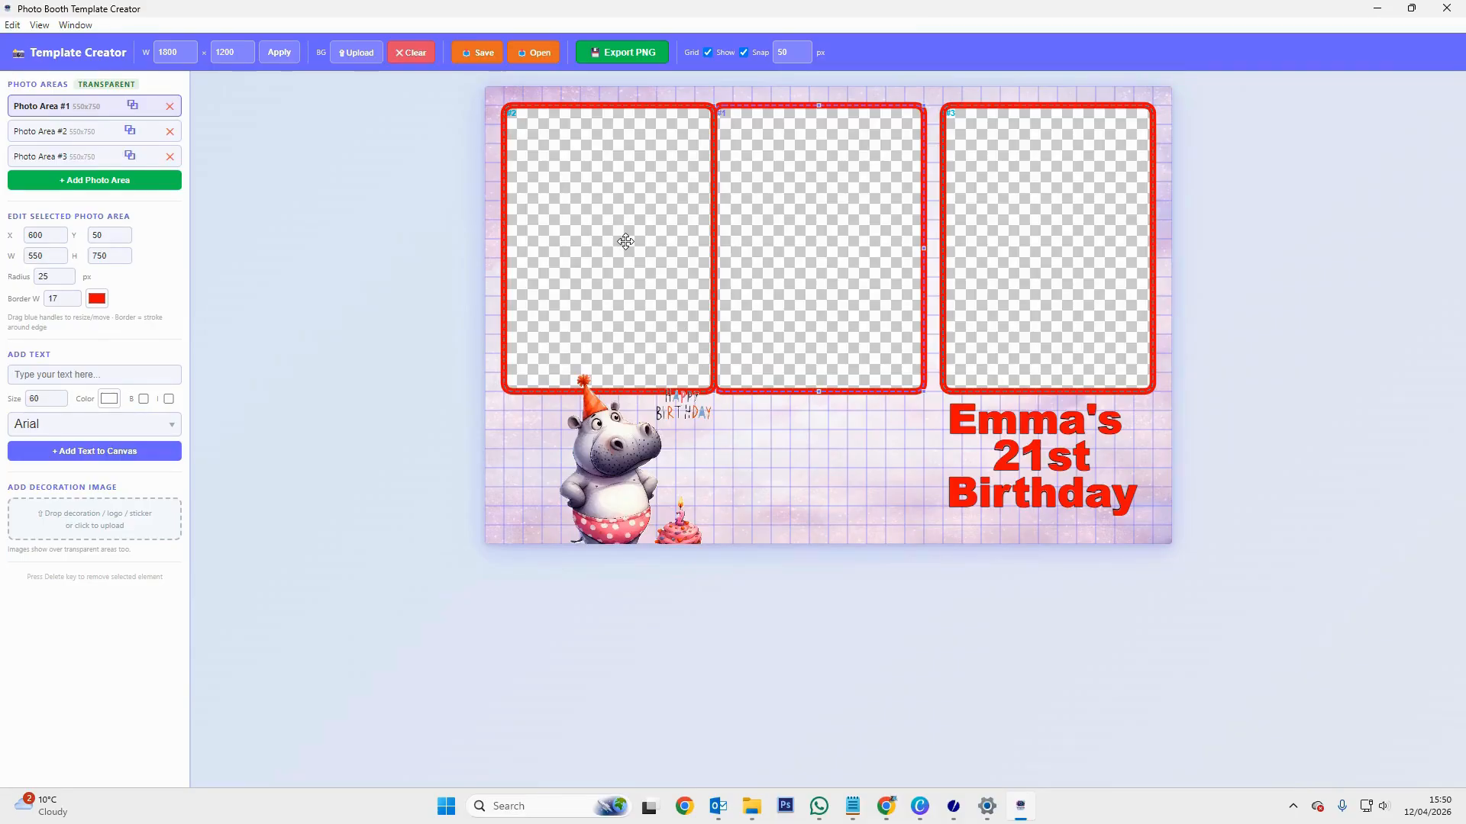
Set the grid snap to 10 px and space the photo areas evenly, with the left at X 40 and the middle at X 620
click(803, 55)
drag(802, 55, 799, 55)
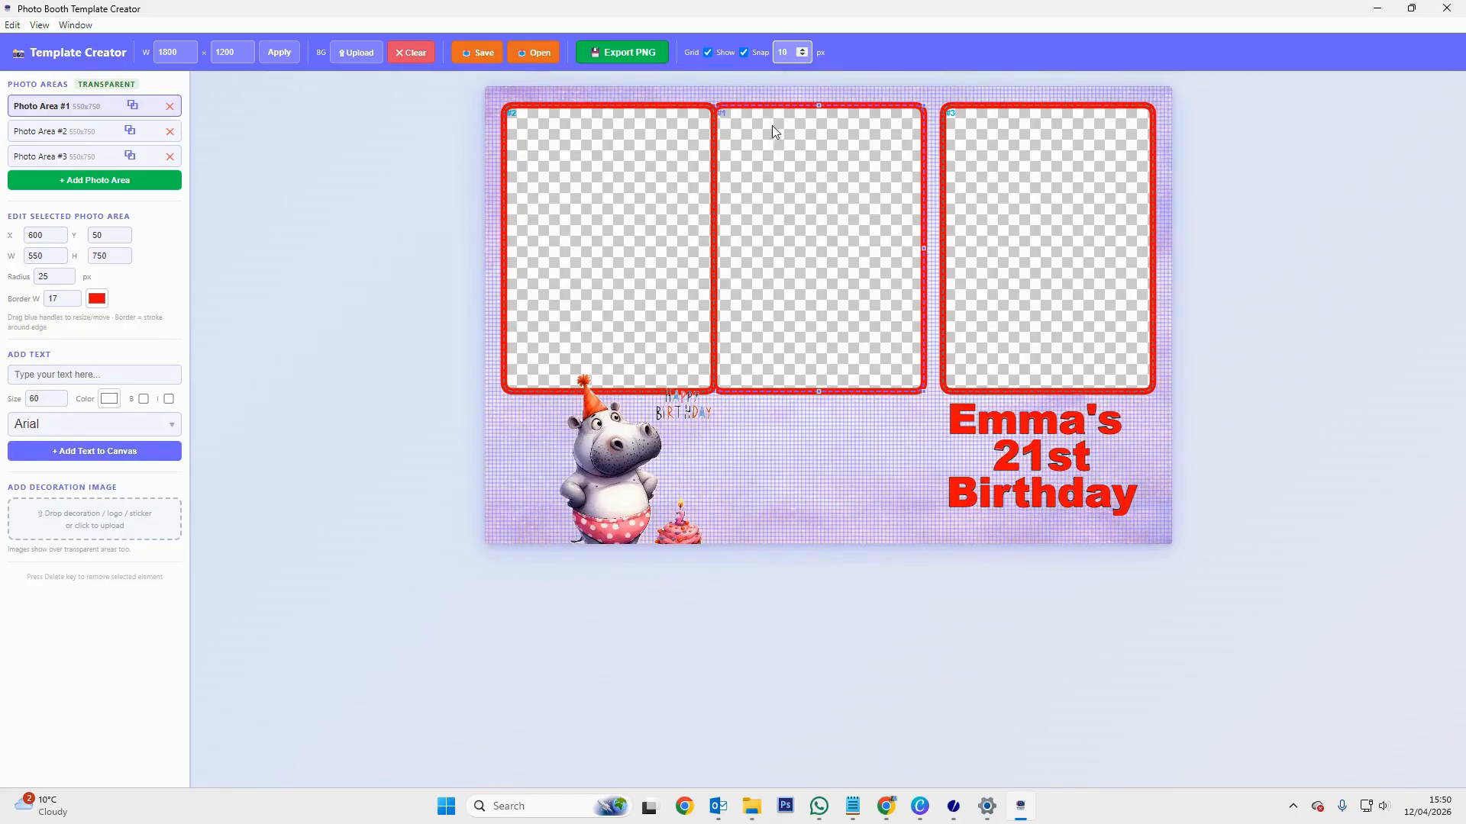
click(692, 239)
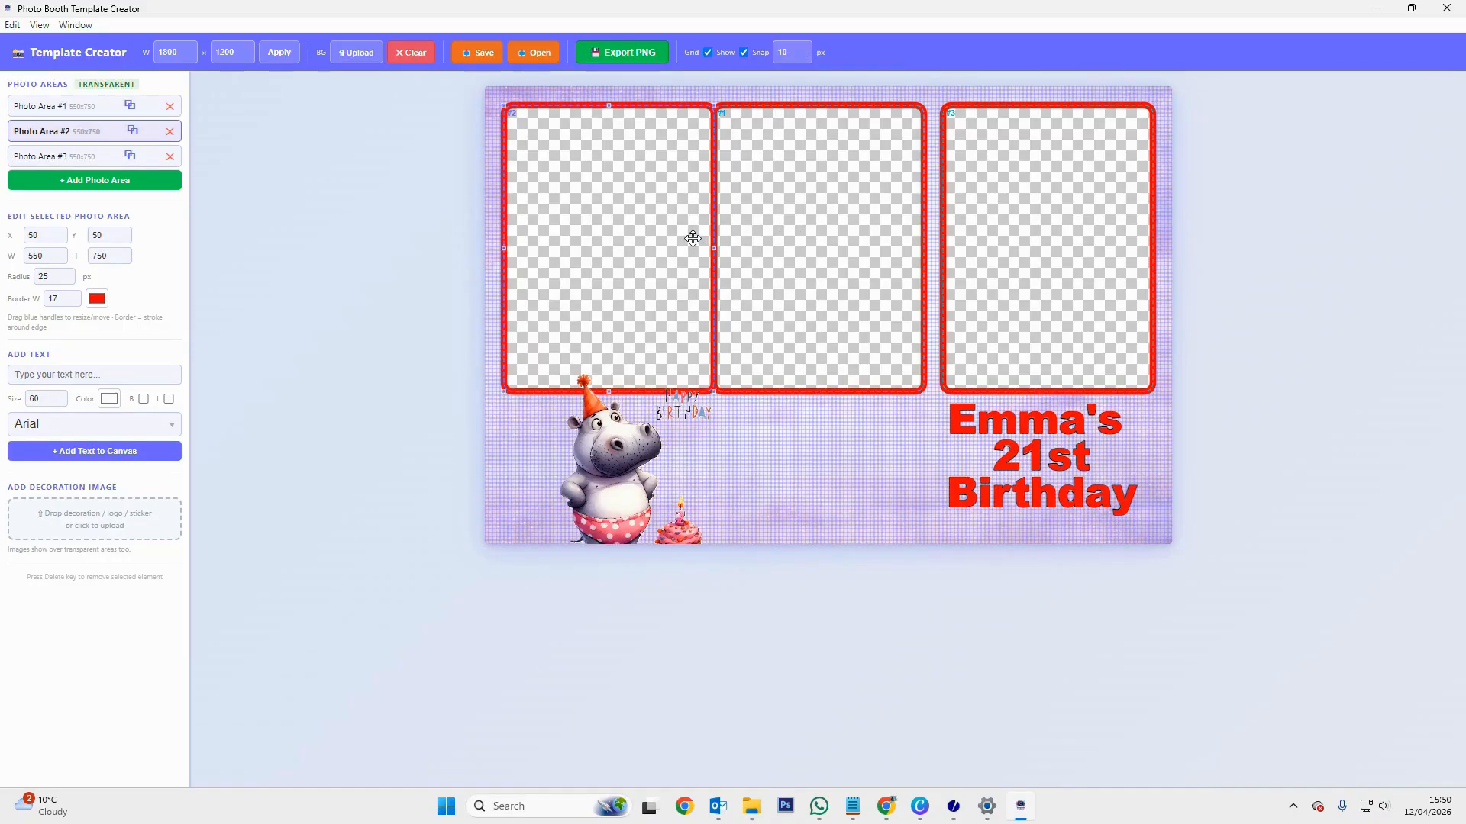
drag(692, 238, 690, 239)
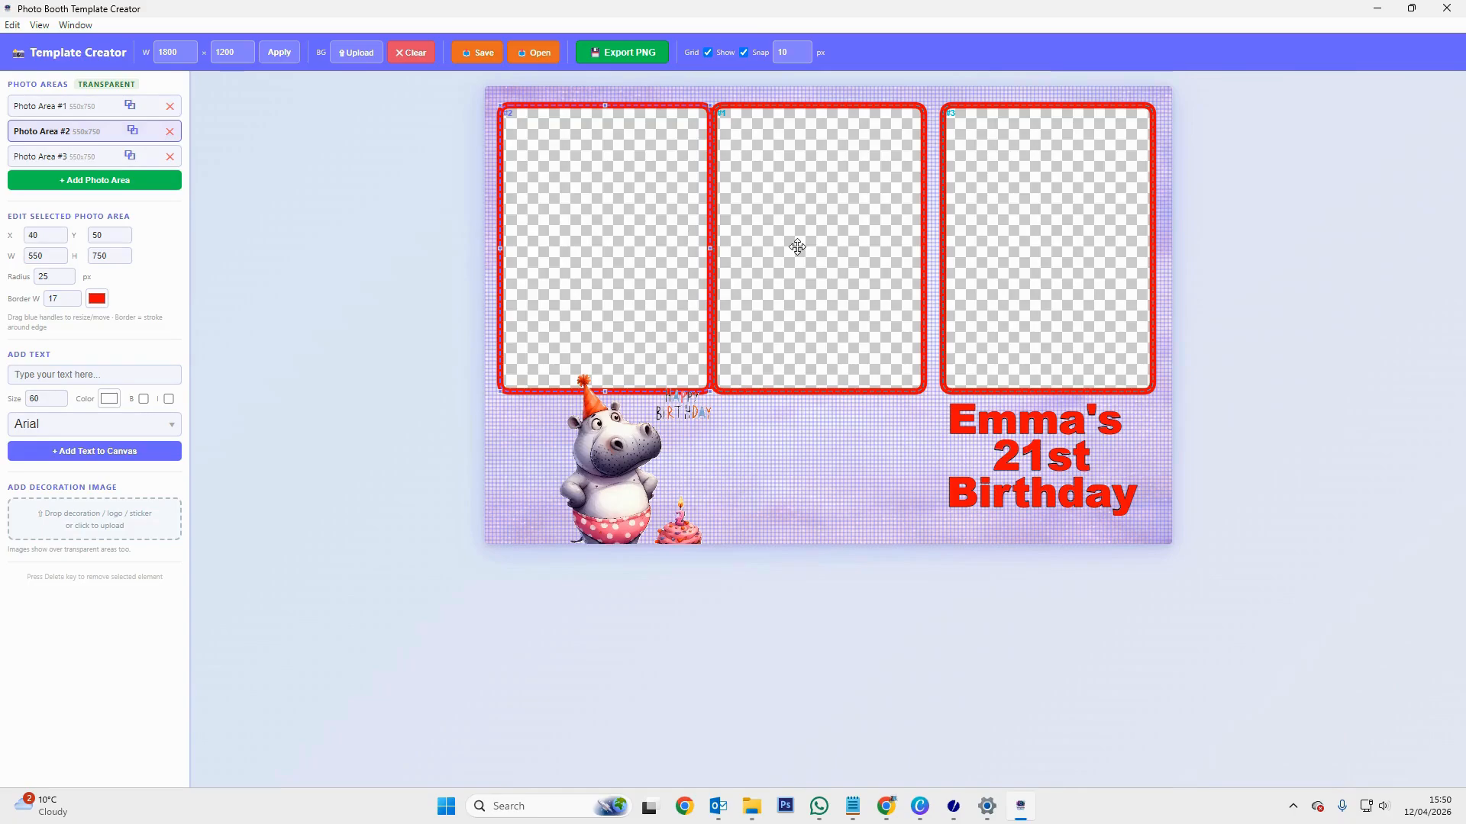
drag(794, 245, 803, 245)
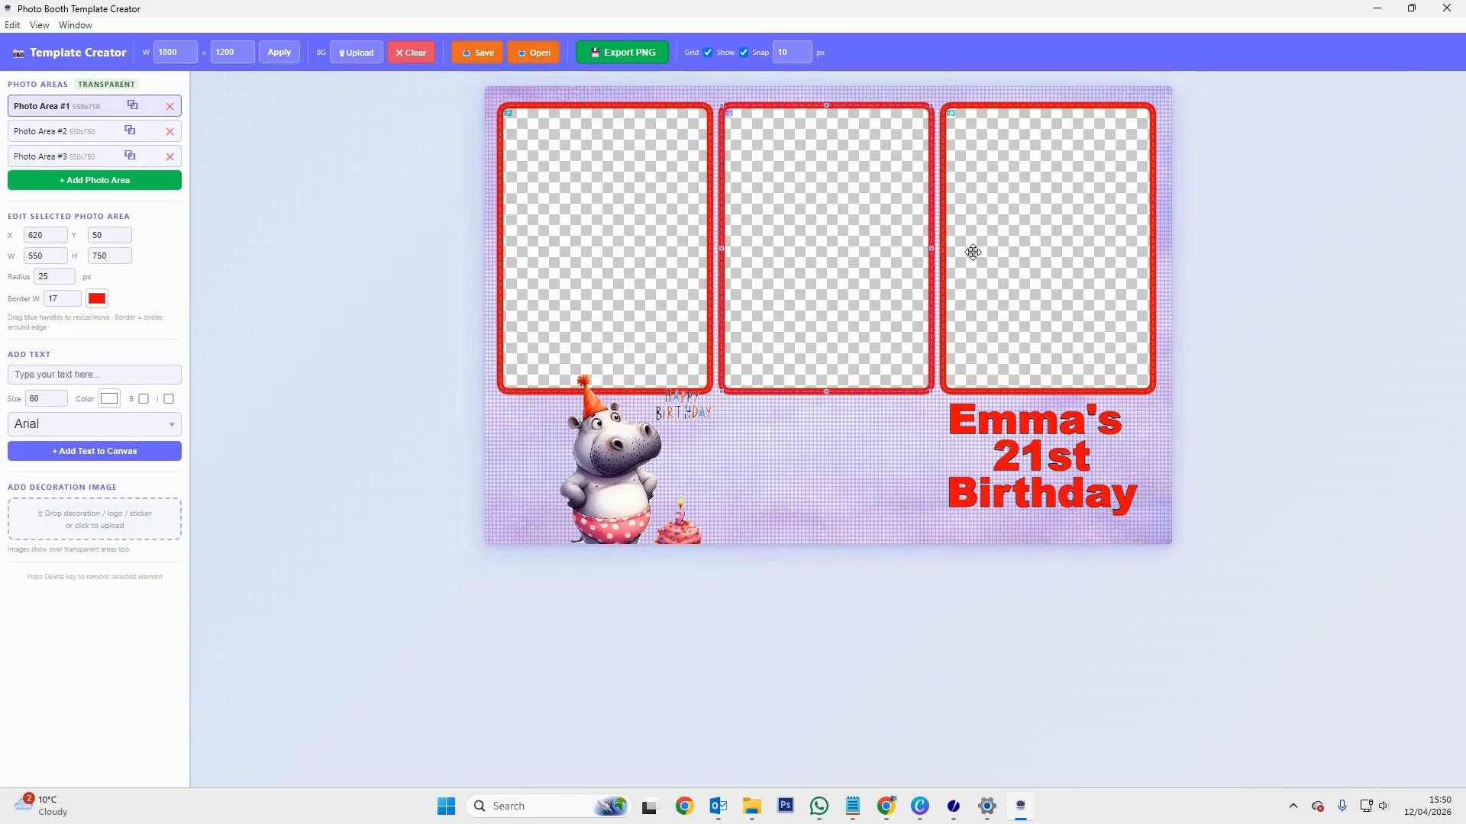
drag(972, 247, 974, 251)
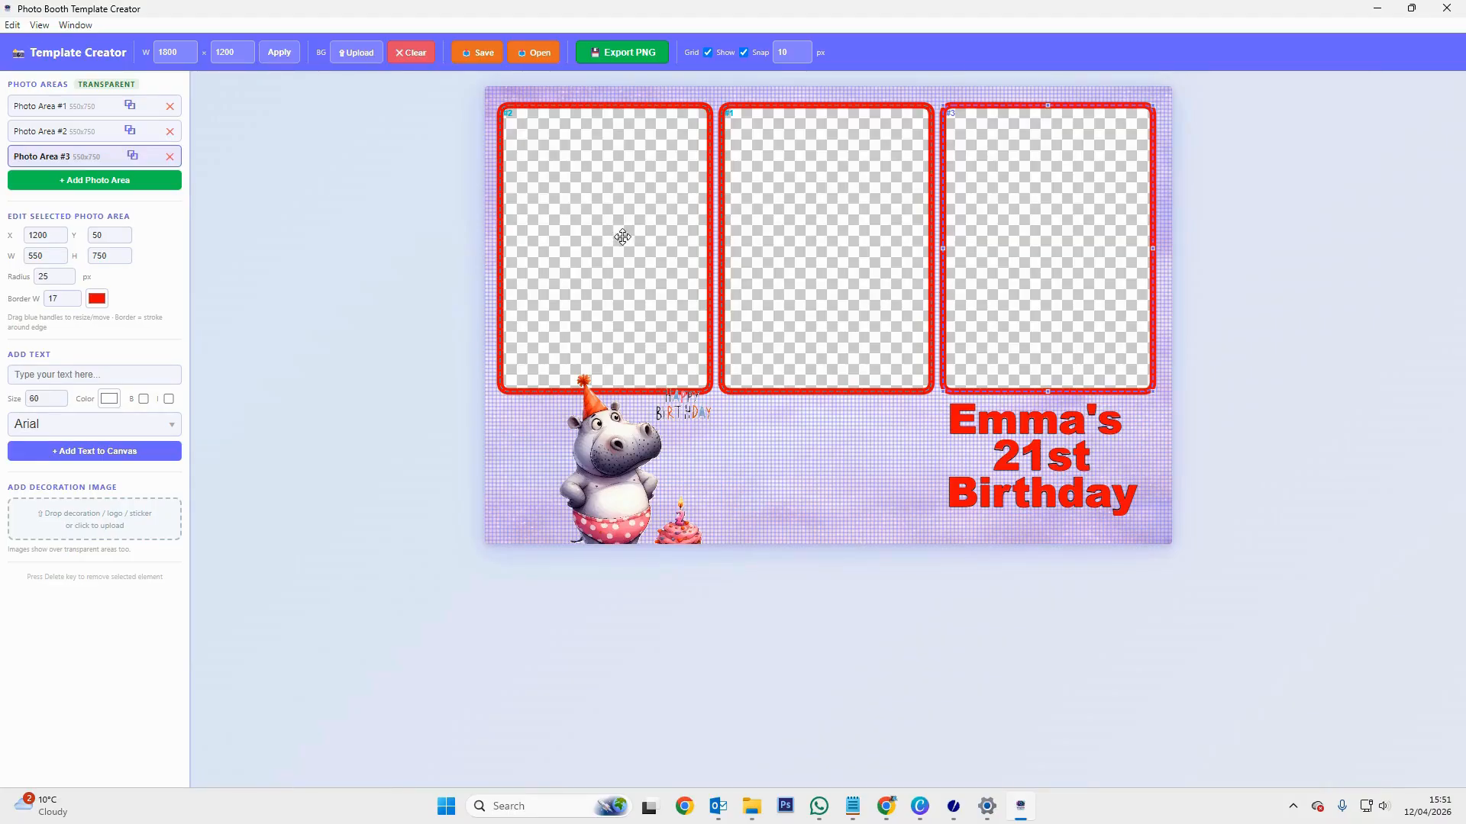
Hide the grid and shift all three photo areas 10 px to the right, bringing the left one to X 50
click(707, 53)
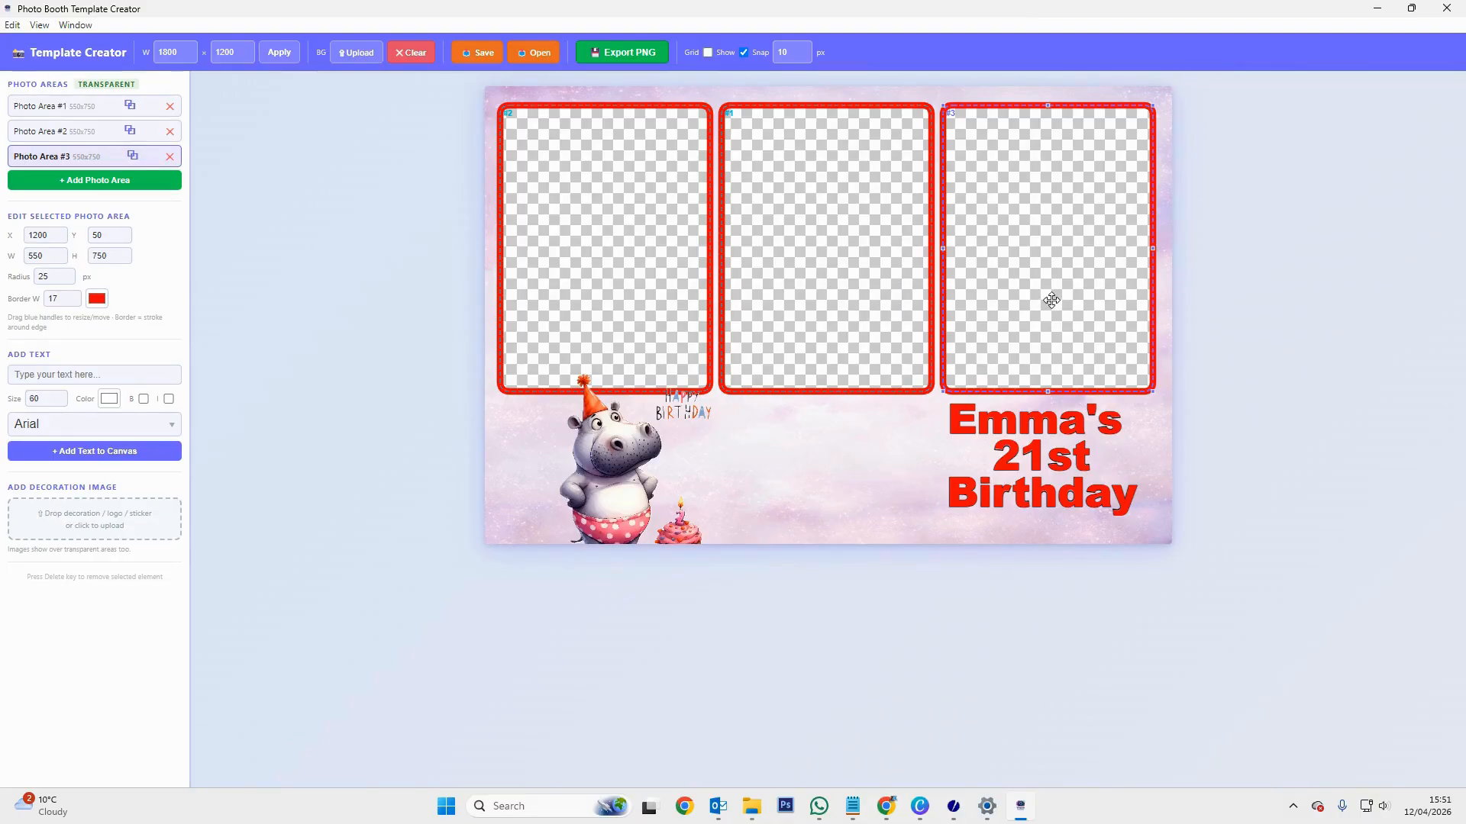
drag(1051, 299, 1055, 299)
click(909, 287)
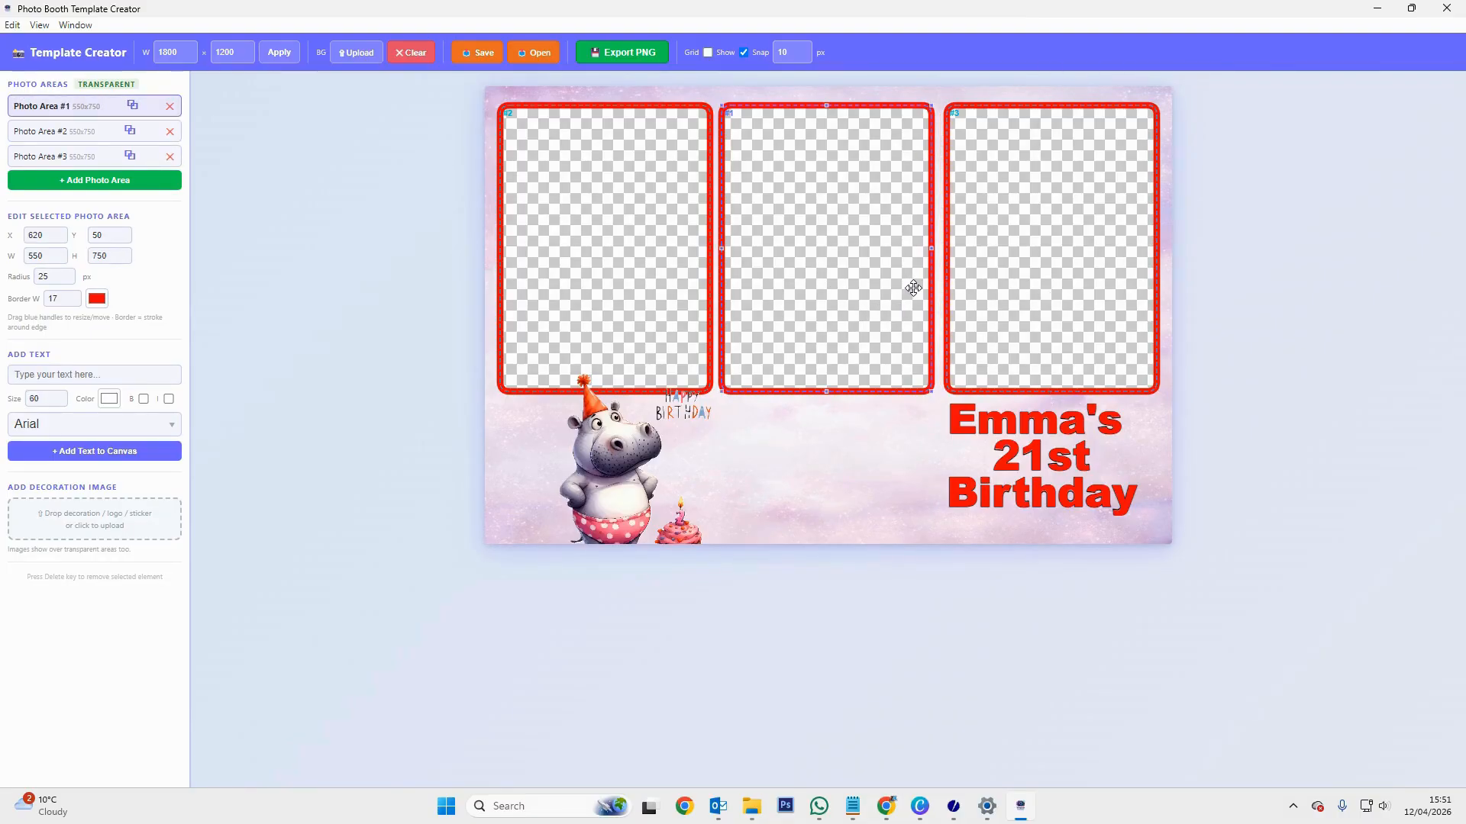
drag(913, 288, 919, 288)
click(668, 257)
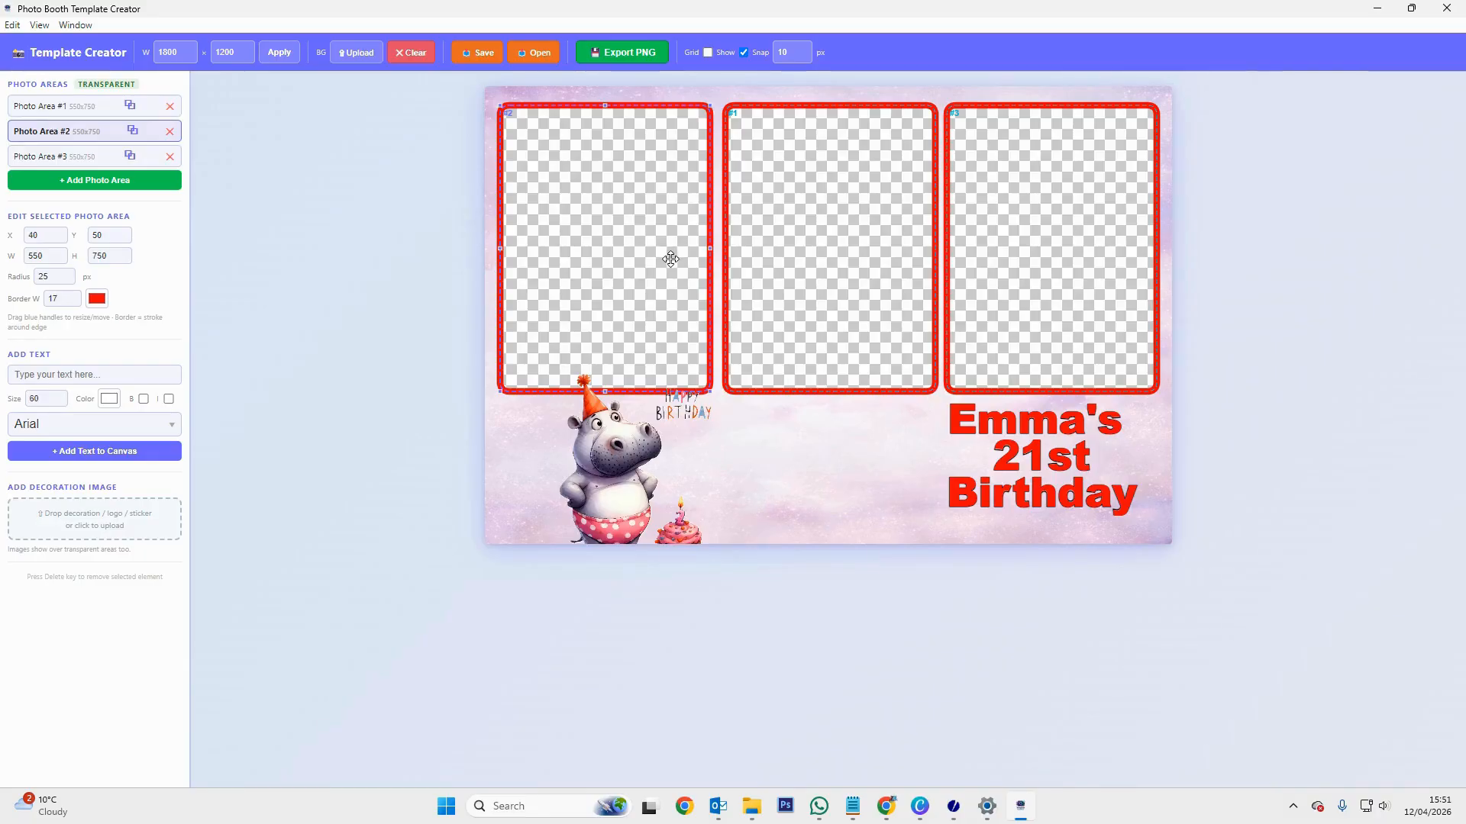
drag(670, 259, 674, 258)
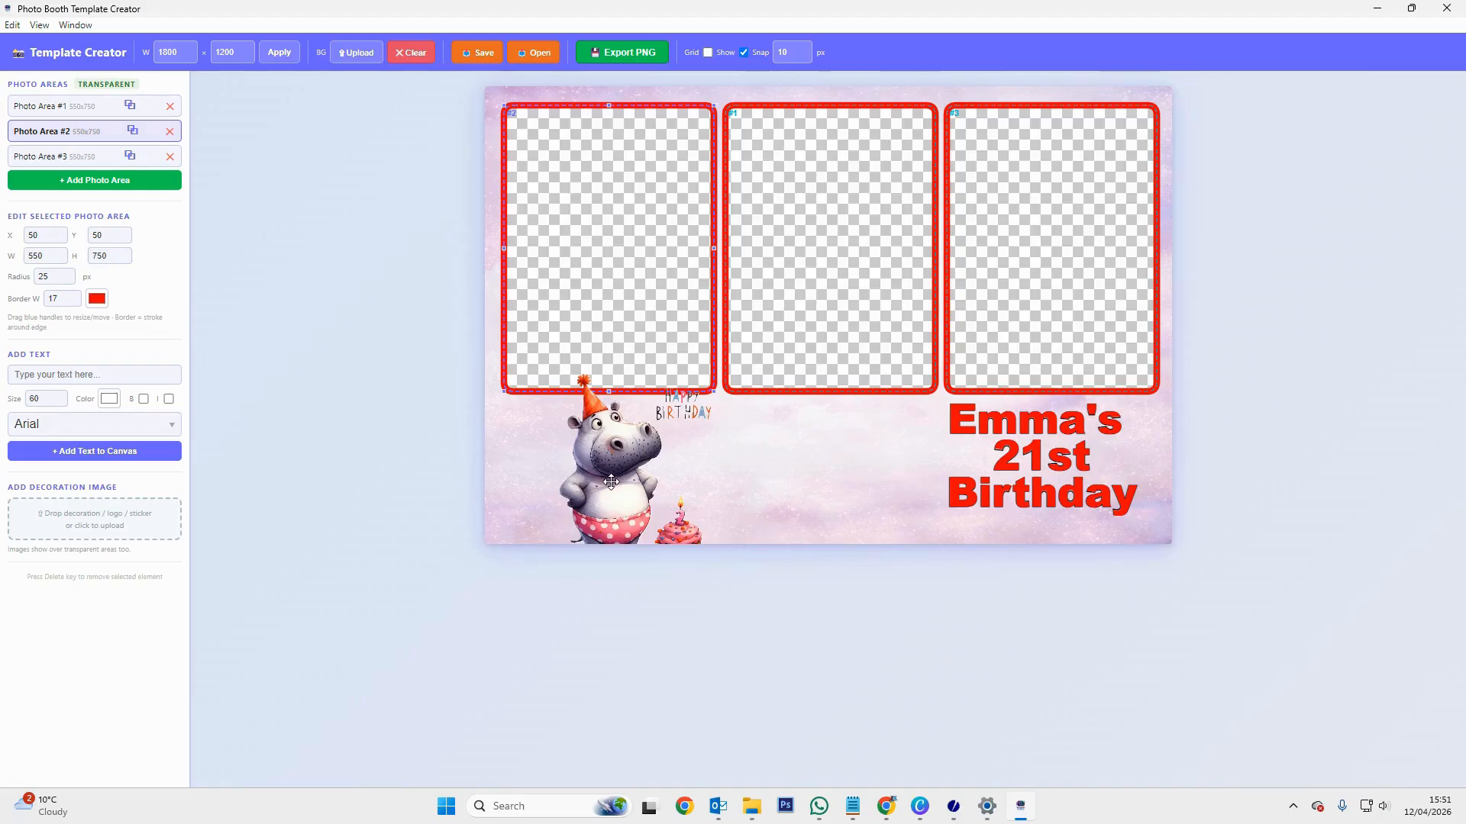
Move the hippo decoration up until it fits fully on the canvas and place the birthday text below the middle photo area
drag(611, 481, 601, 441)
click(1008, 479)
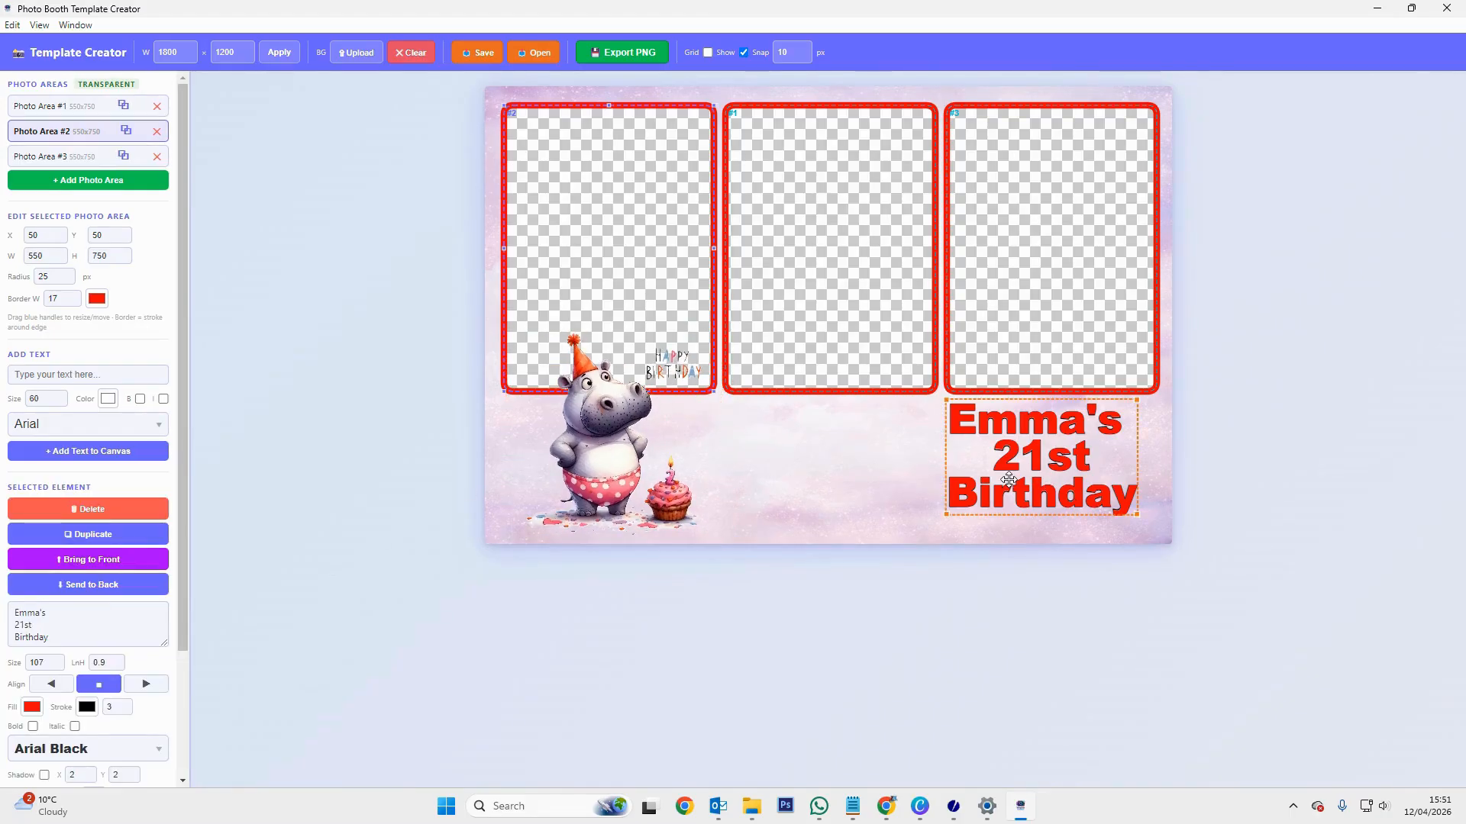
drag(1008, 480, 809, 479)
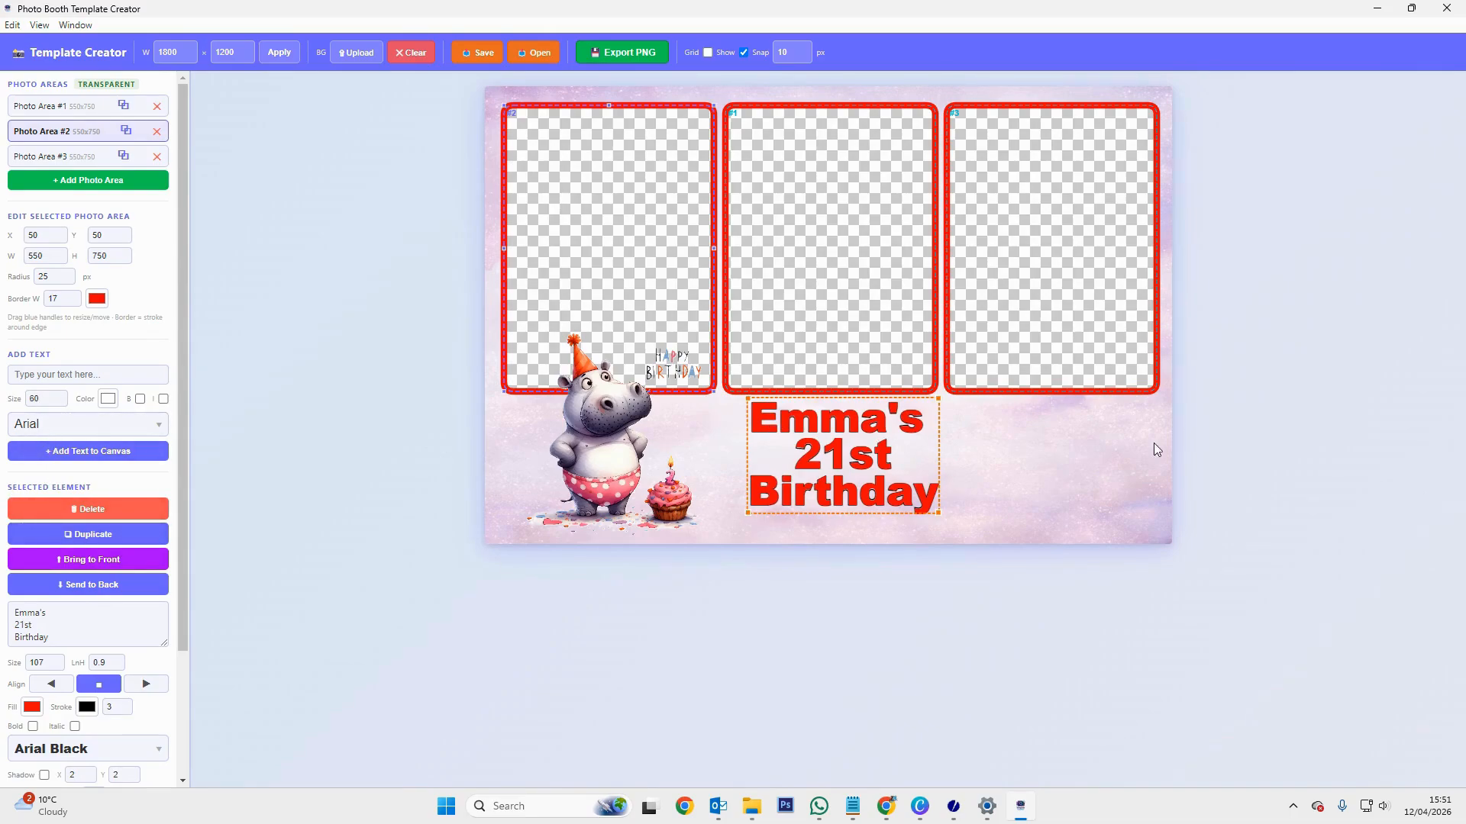
Join "21st Birthday" onto one line, enlarge the birthday text to size 137 and place it slightly lower beside the cupcake
click(16, 634)
key(BackSpace)
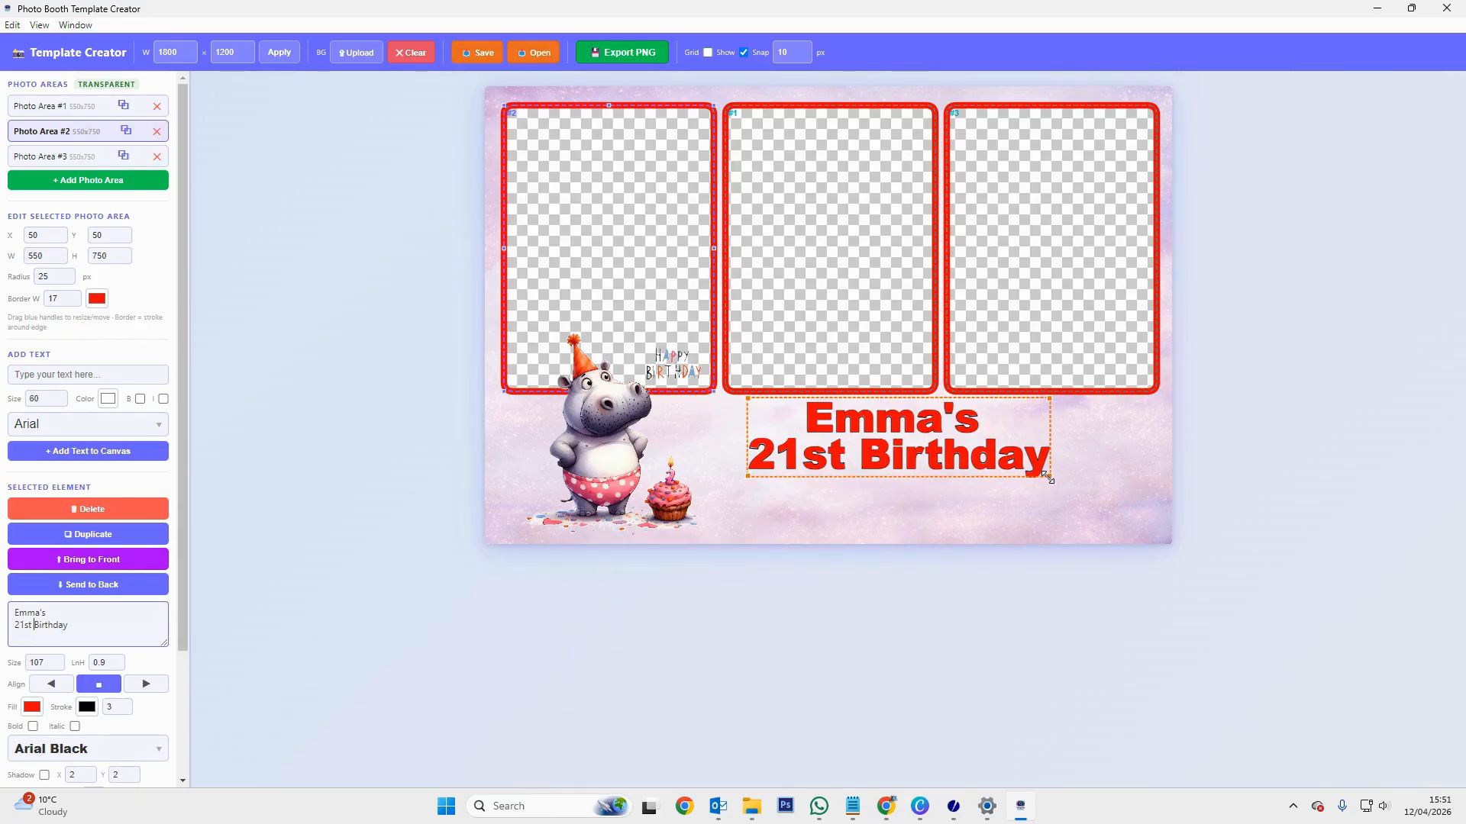
mouse_move(1048, 477)
mouse_down()
mouse_move(1148, 565)
mouse_move(1072, 493)
mouse_move(1128, 526)
mouse_move(1061, 499)
mouse_up()
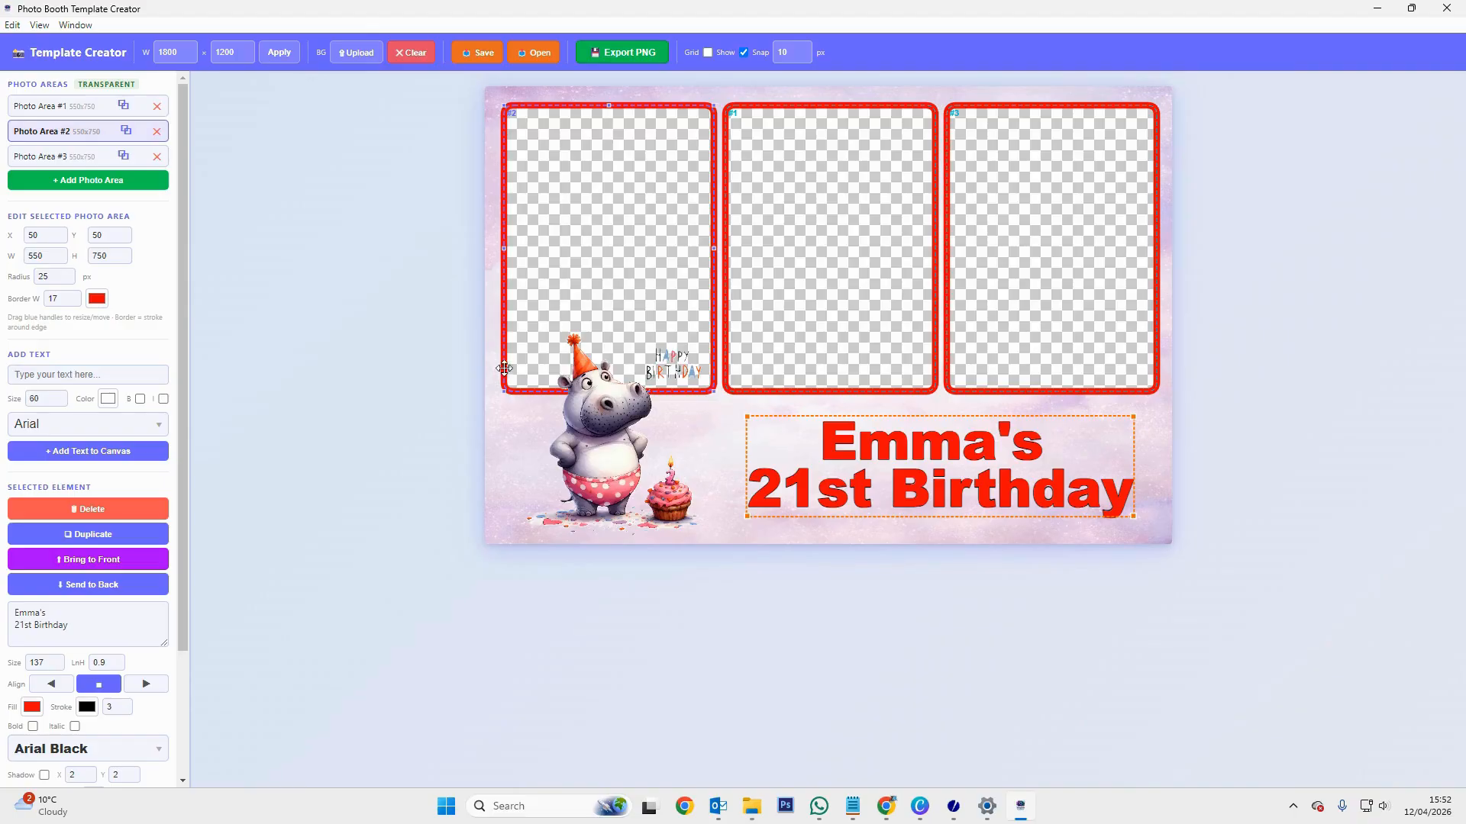
Open the saved template pampas.pbp from the Downloads folder
click(533, 53)
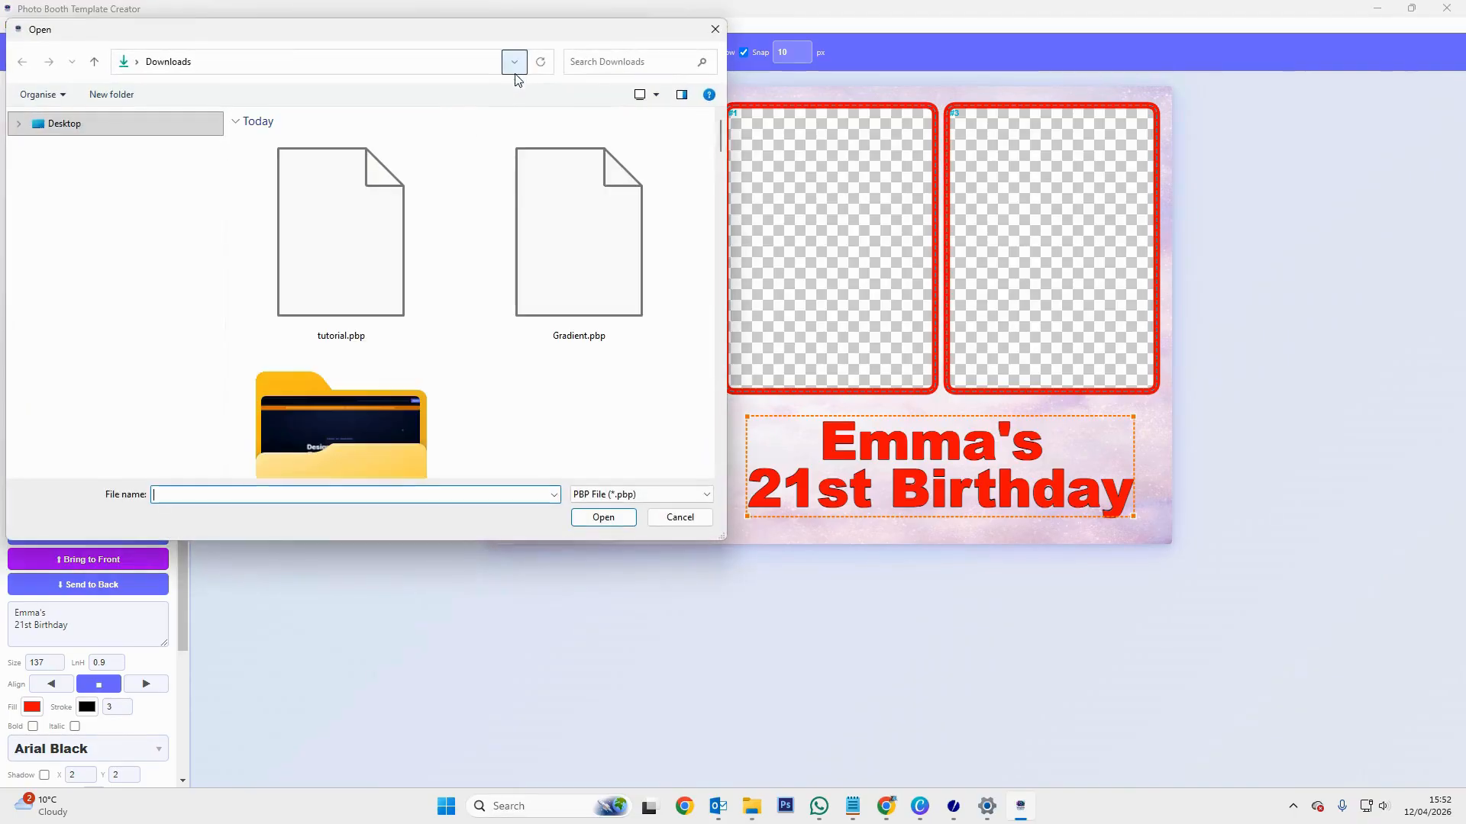
scroll(441, 277, down, 5)
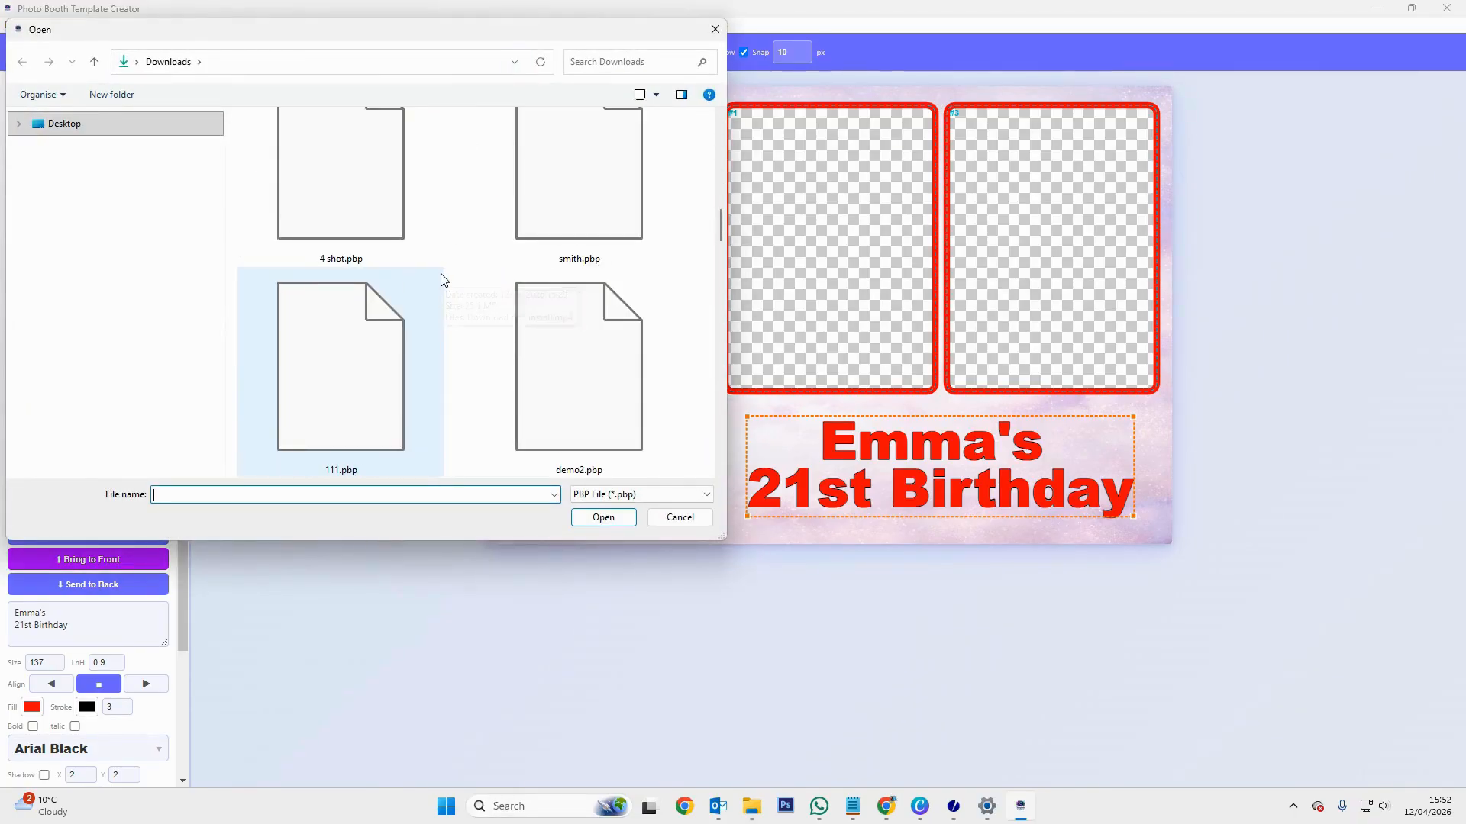
scroll(442, 279, down, 4)
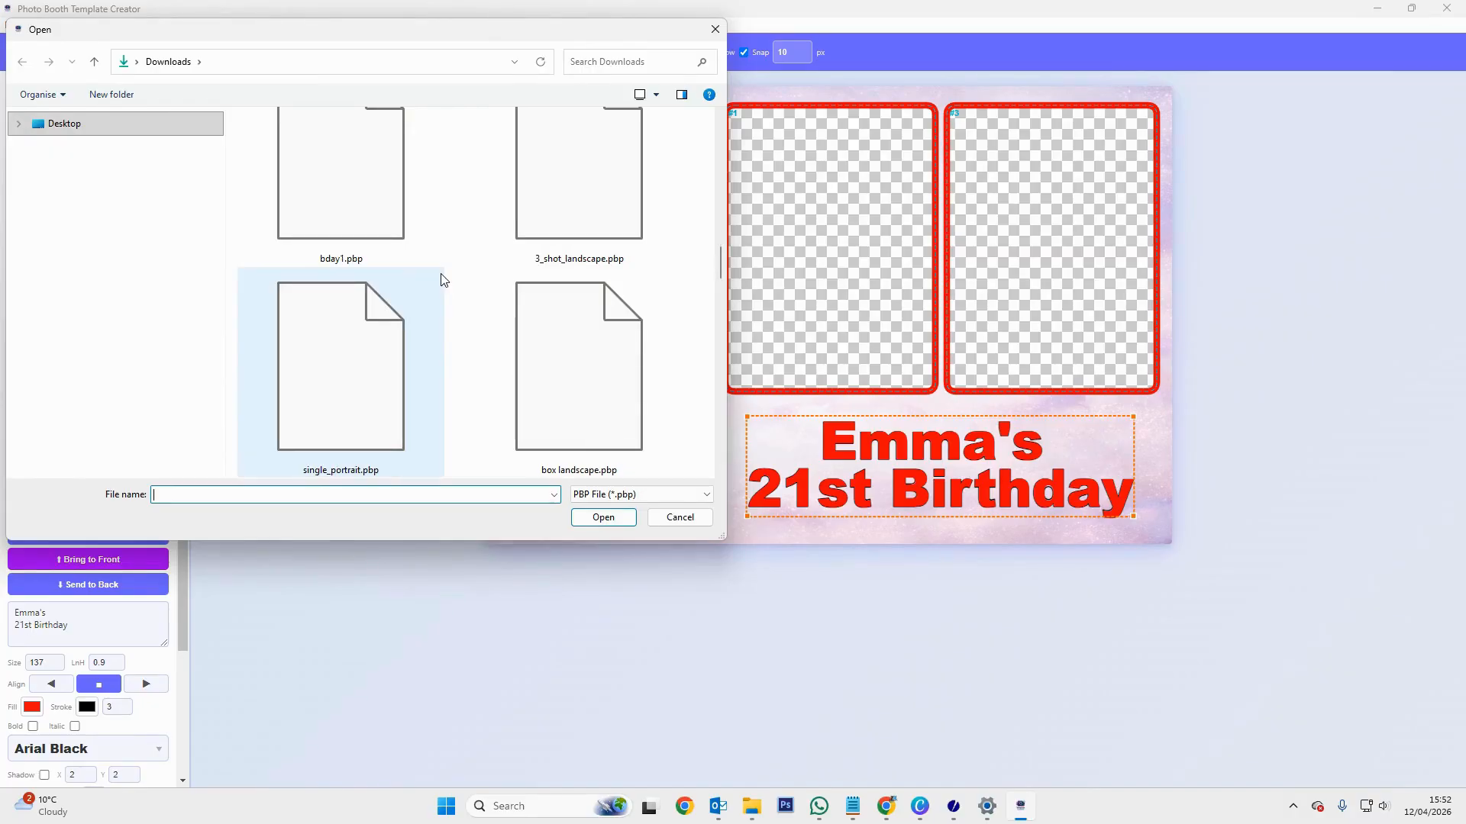
scroll(444, 279, down, 2)
scroll(440, 280, down, 4)
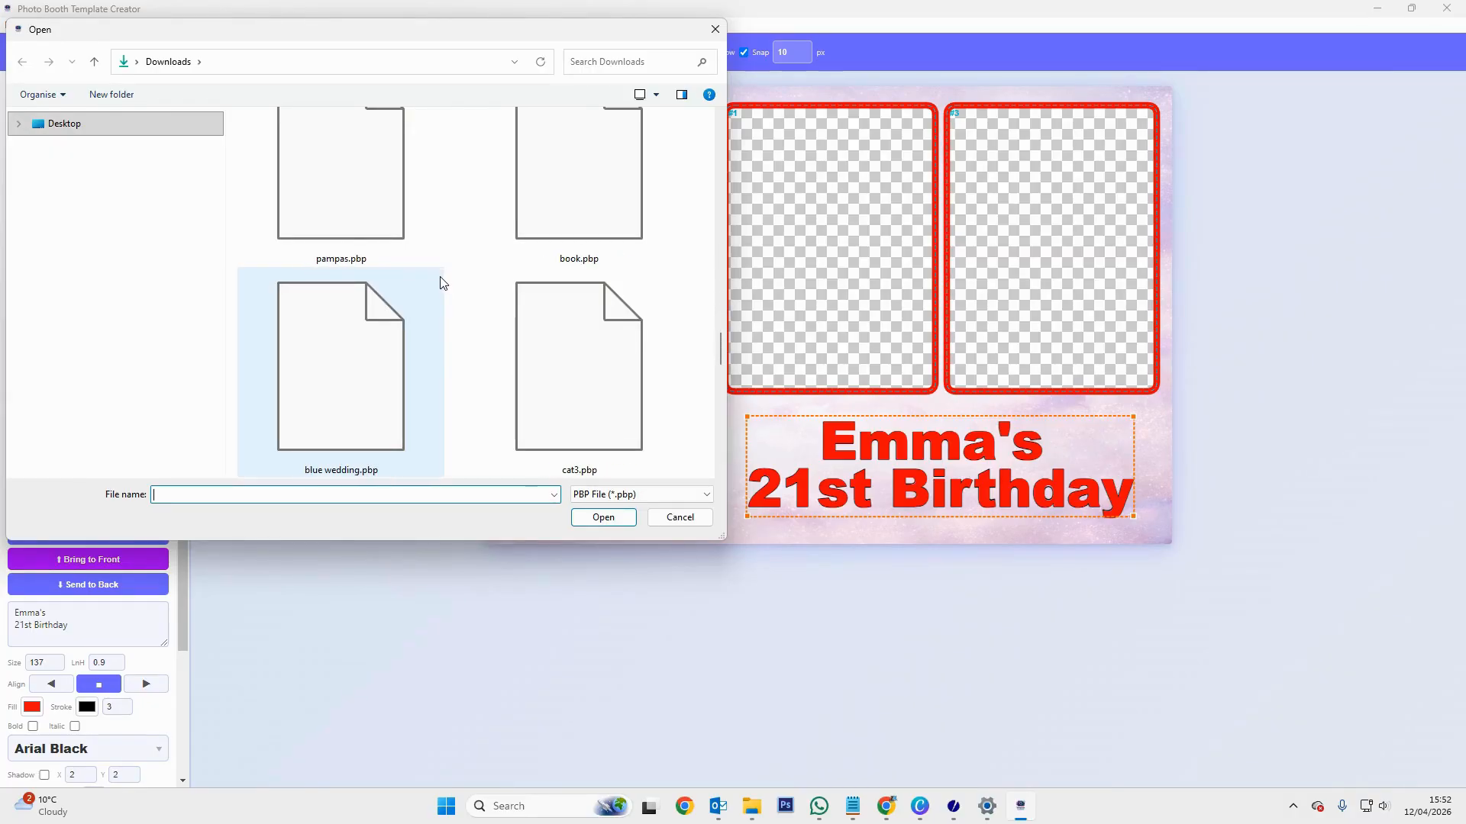
scroll(441, 282, up, 1)
click(391, 210)
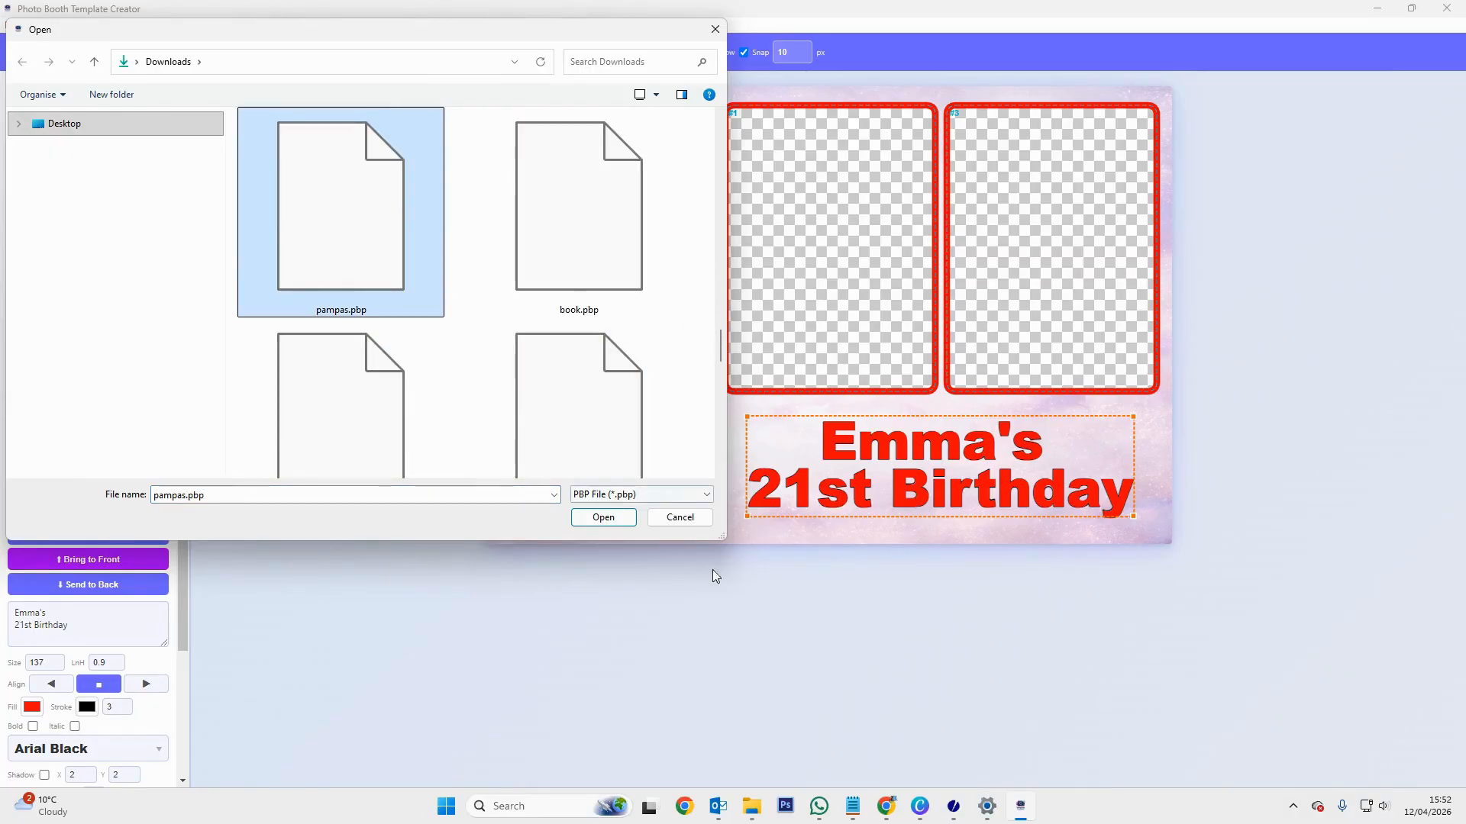
click(622, 520)
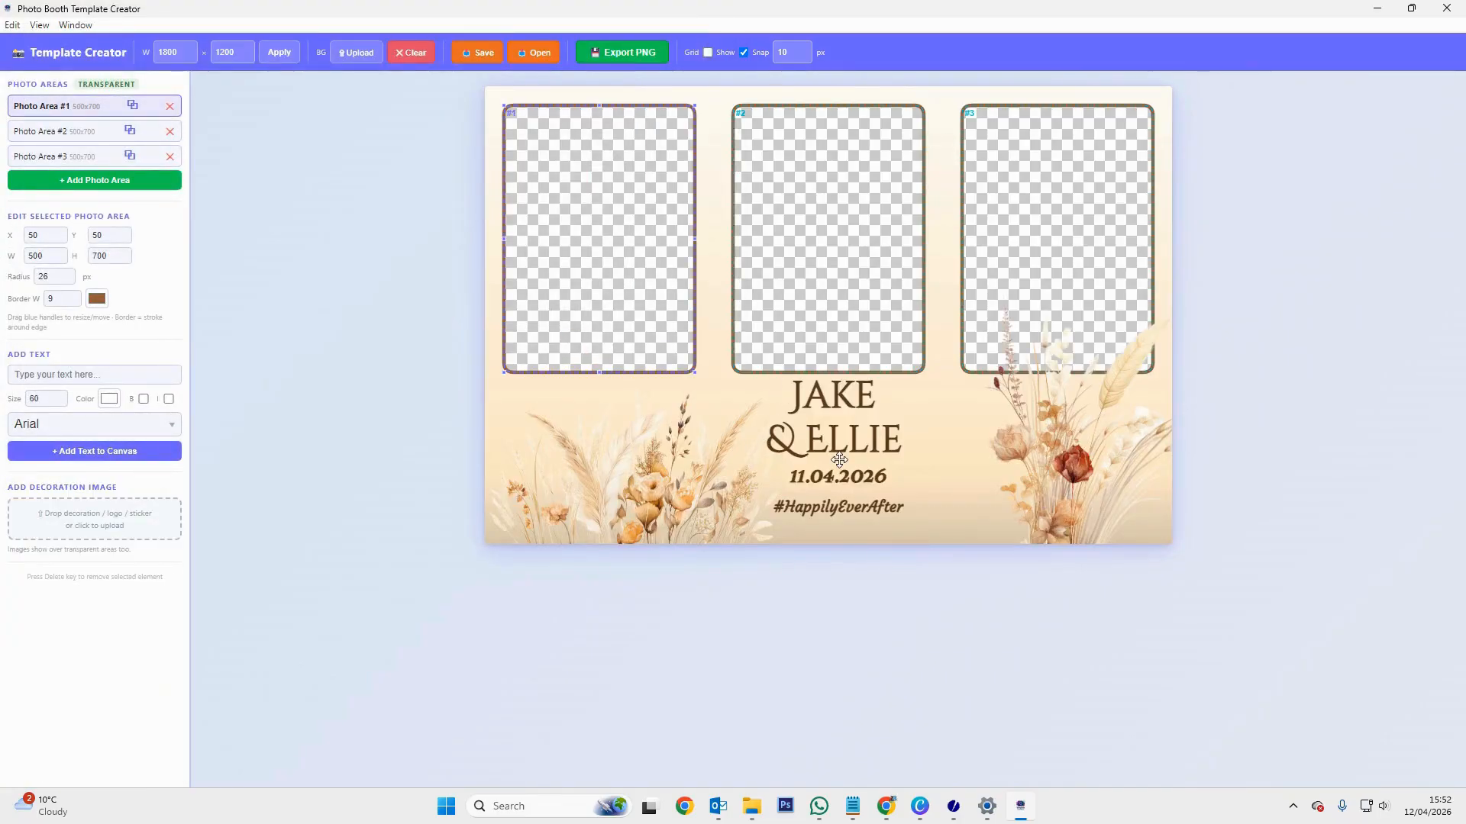
Select the wedding date text and the left floral decoration to examine their editing options
click(838, 458)
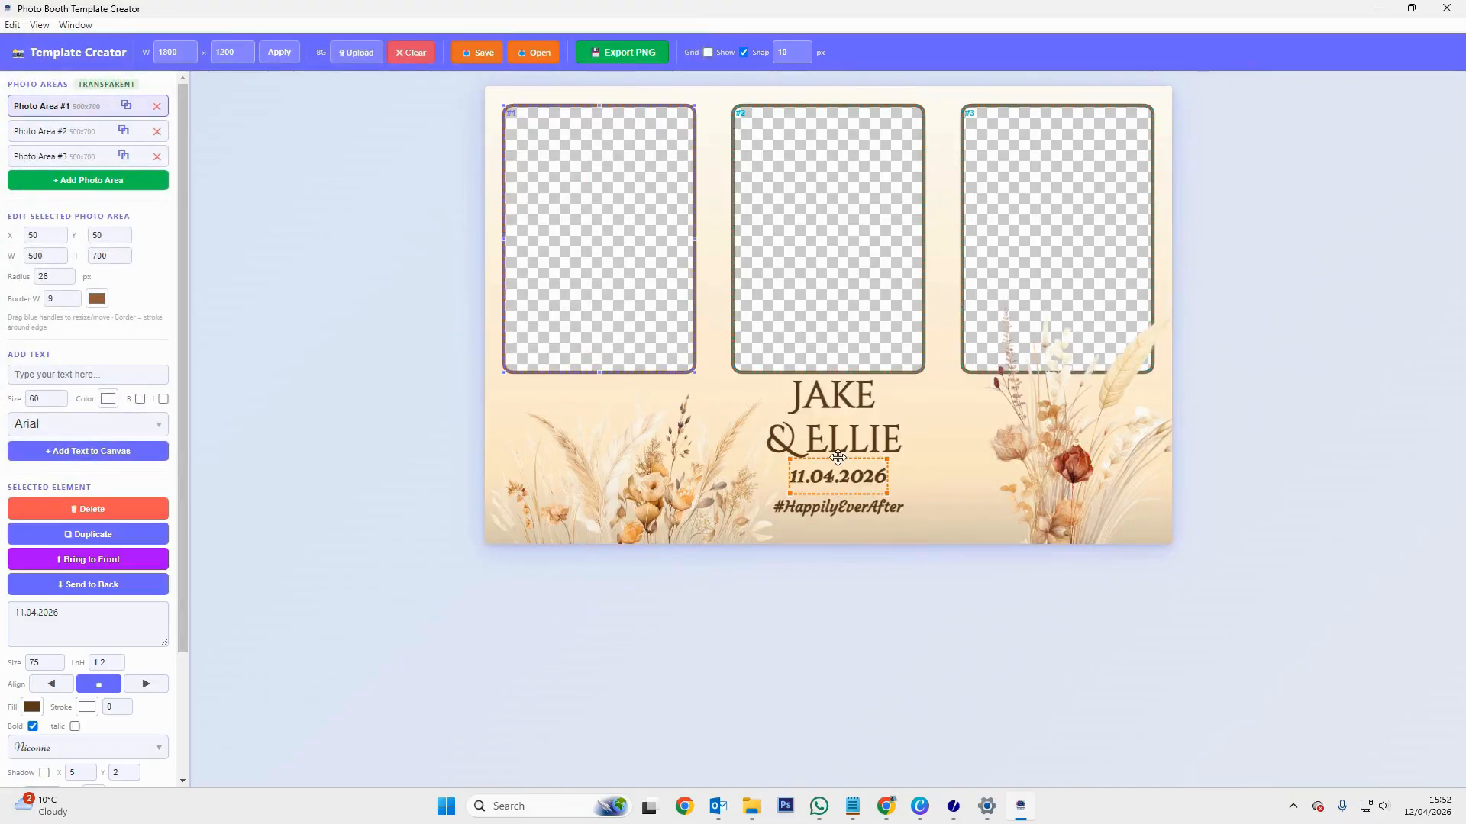
click(674, 473)
drag(675, 473, 674, 471)
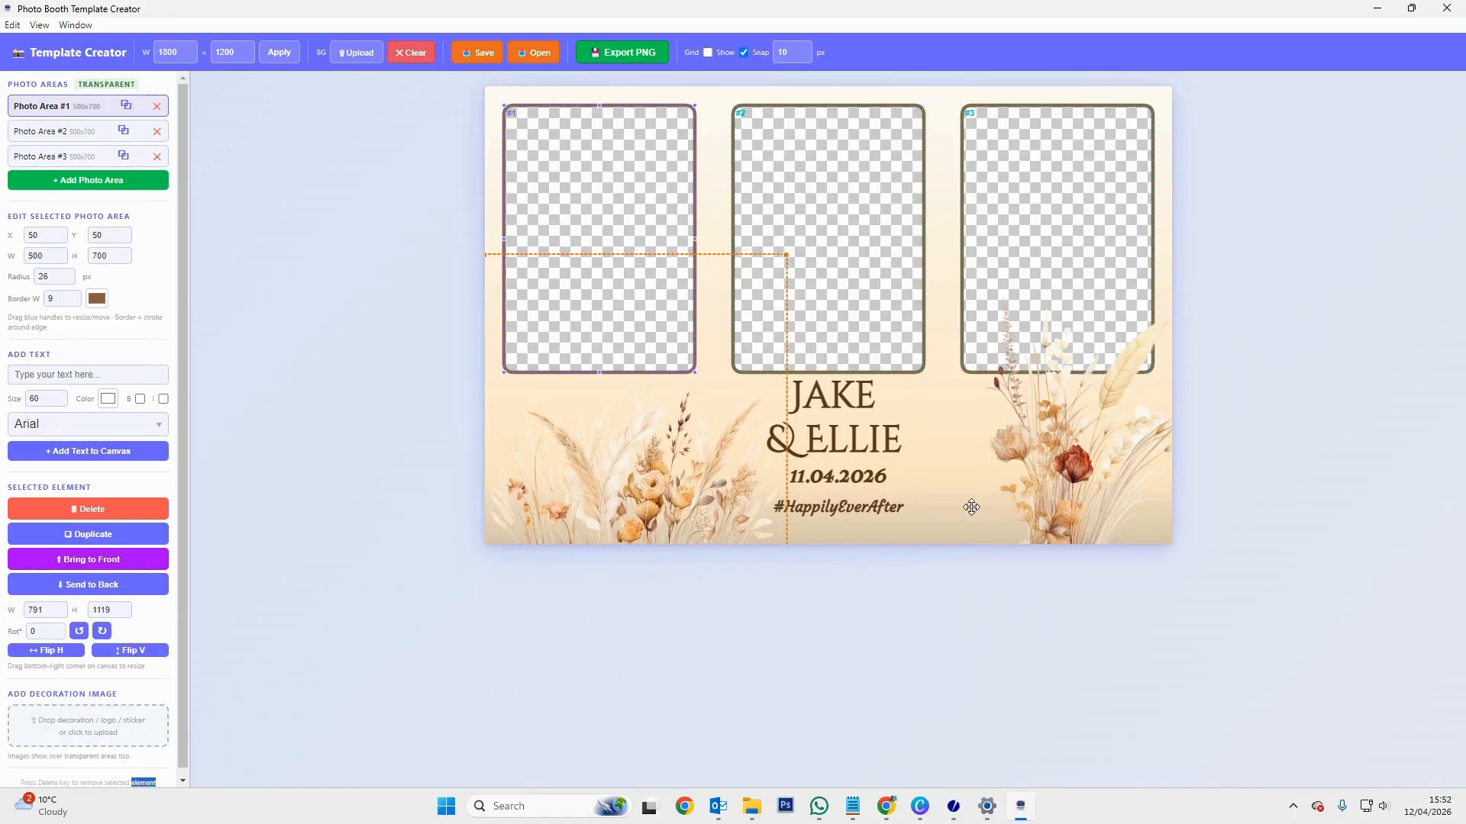